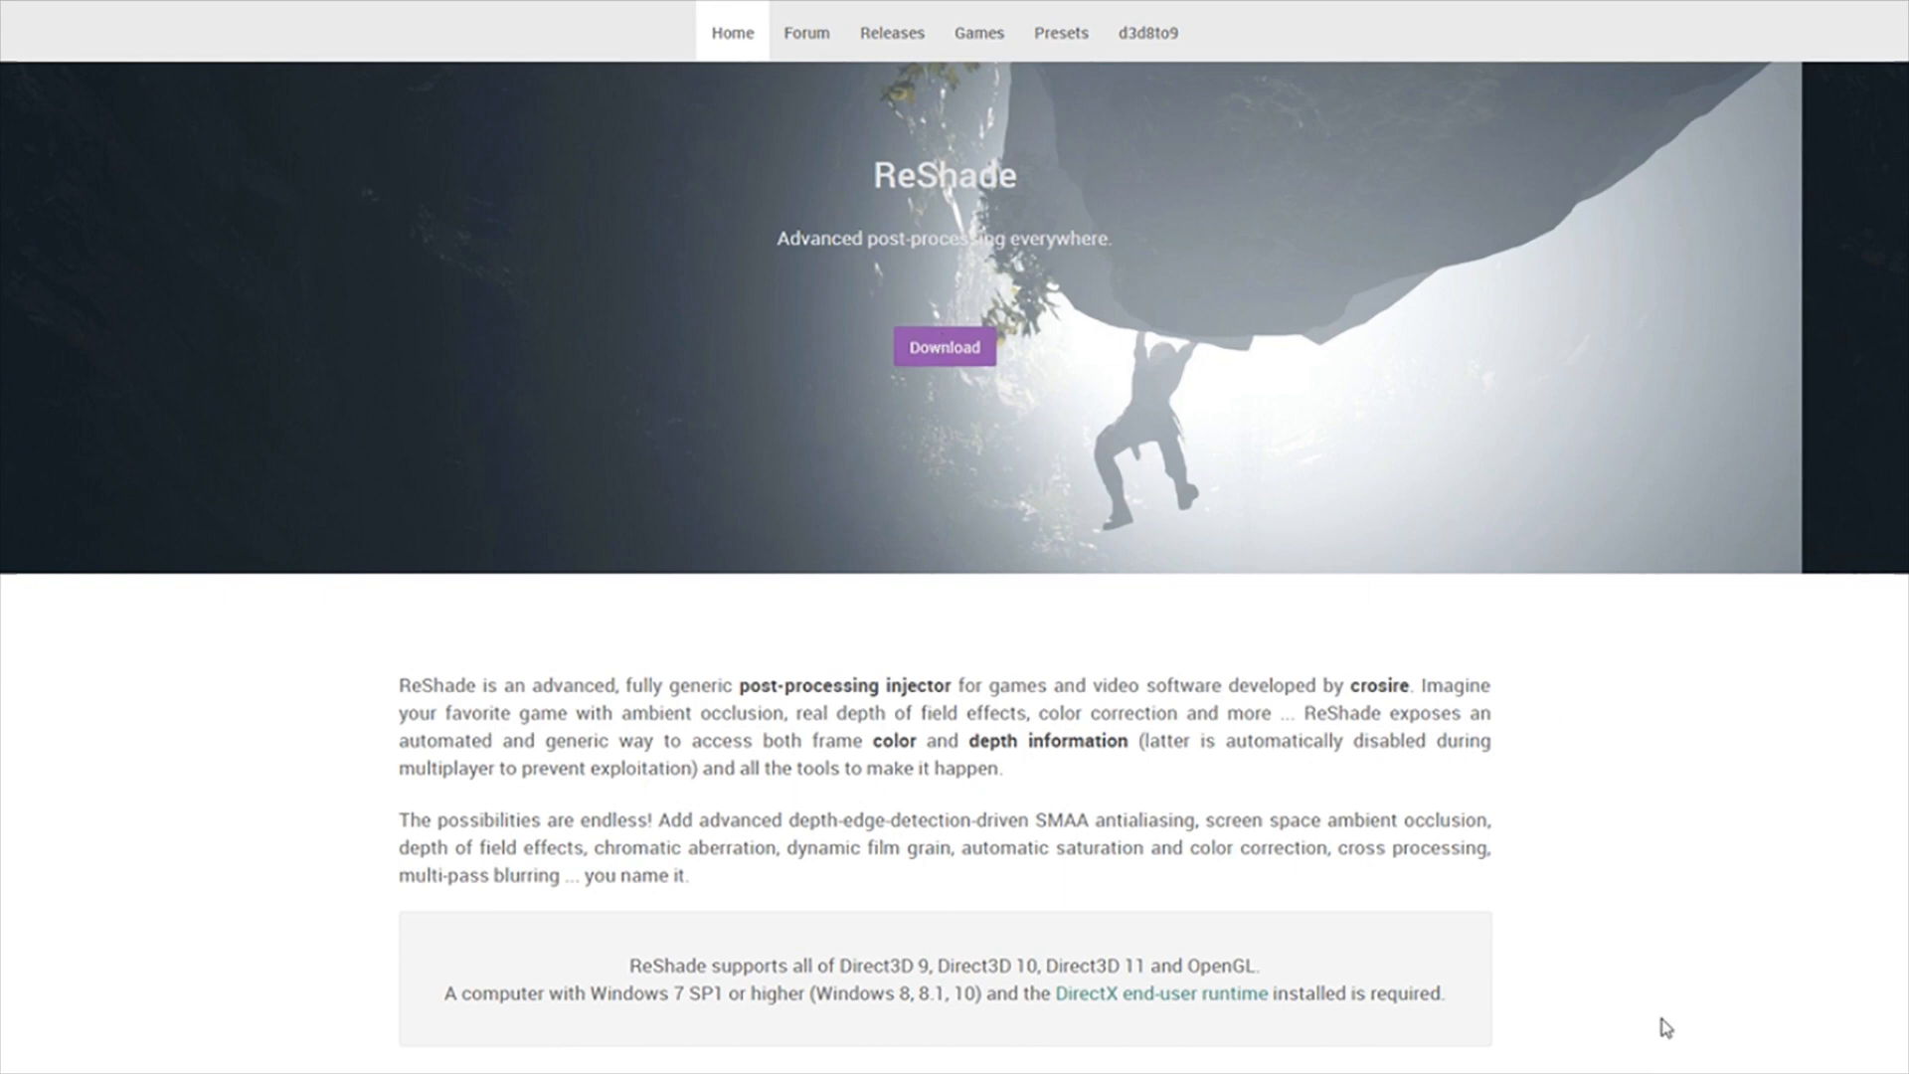
Step: Read through the ReShade homepage's description and system requirements, and open the ReShade download
scroll(1662, 1031, down, 3)
scroll(1667, 1026, down, 1)
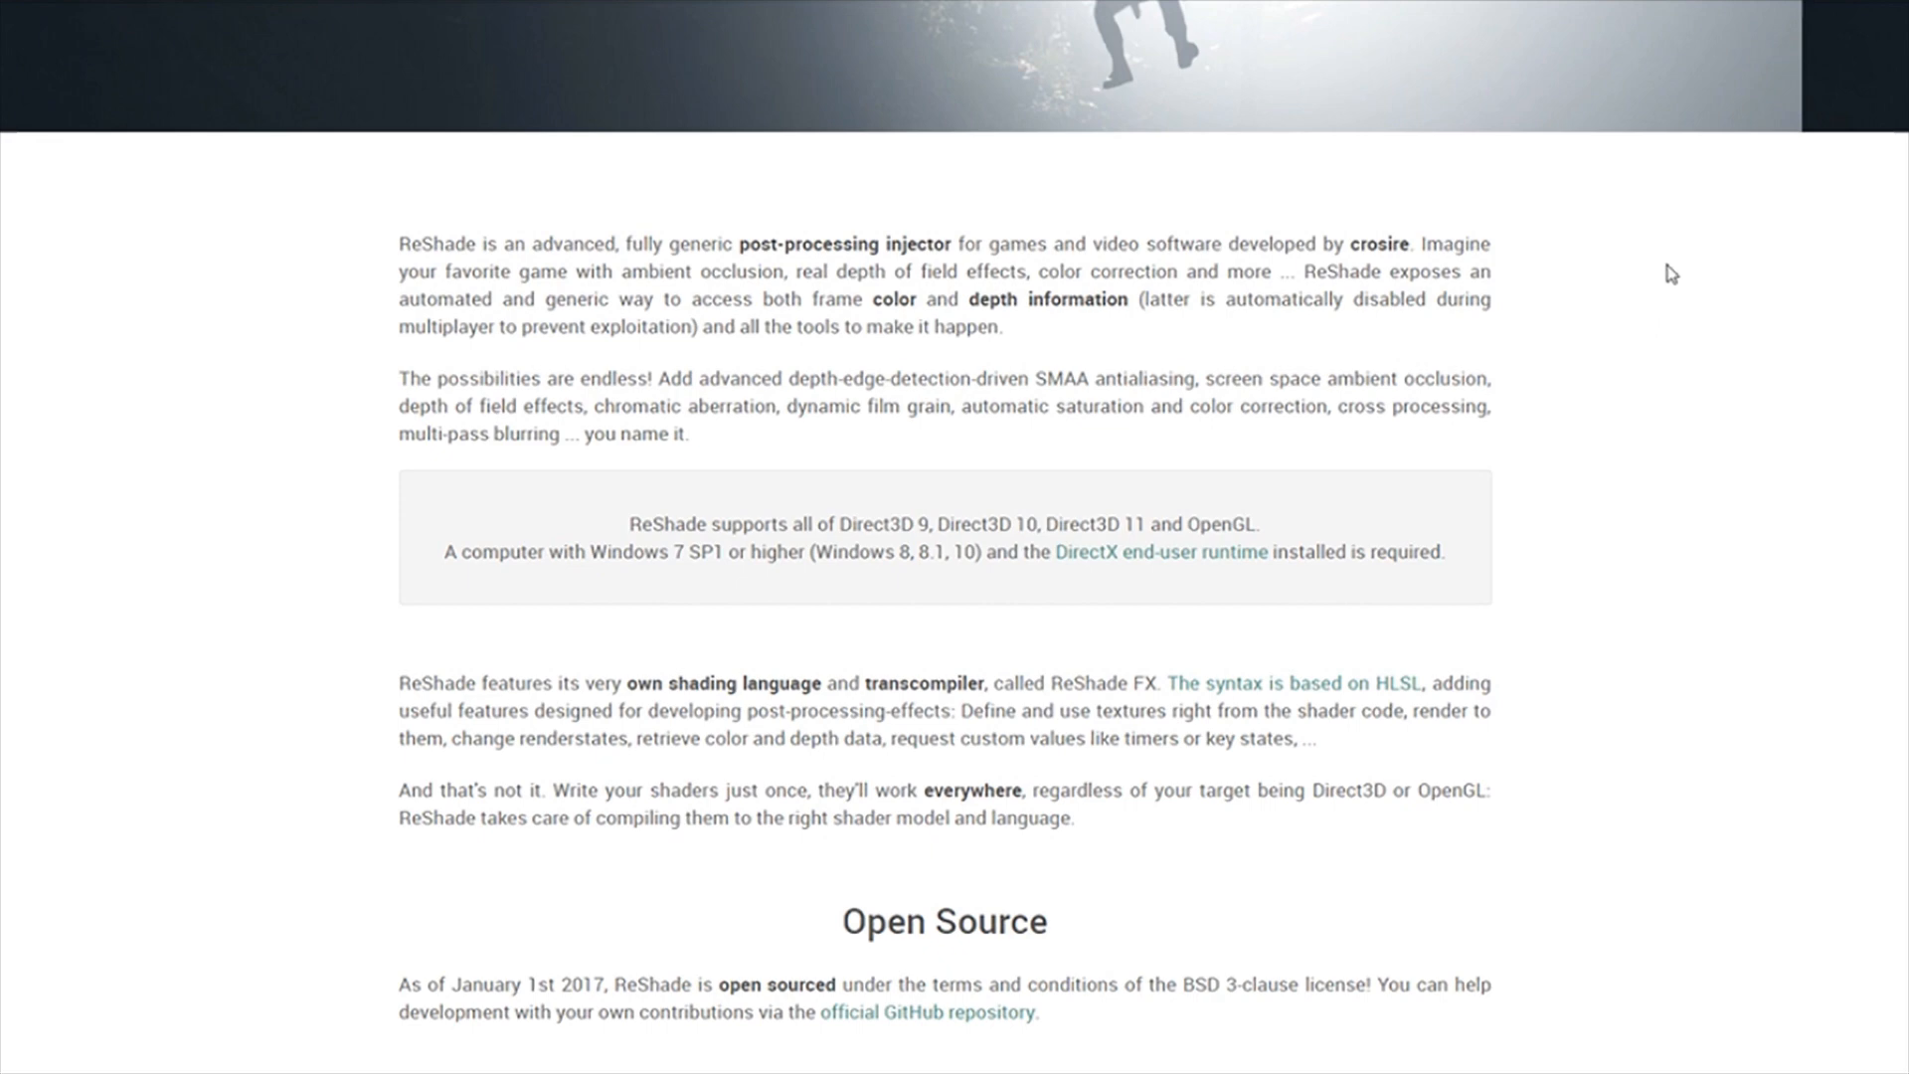
scroll(1551, 811, up, 4)
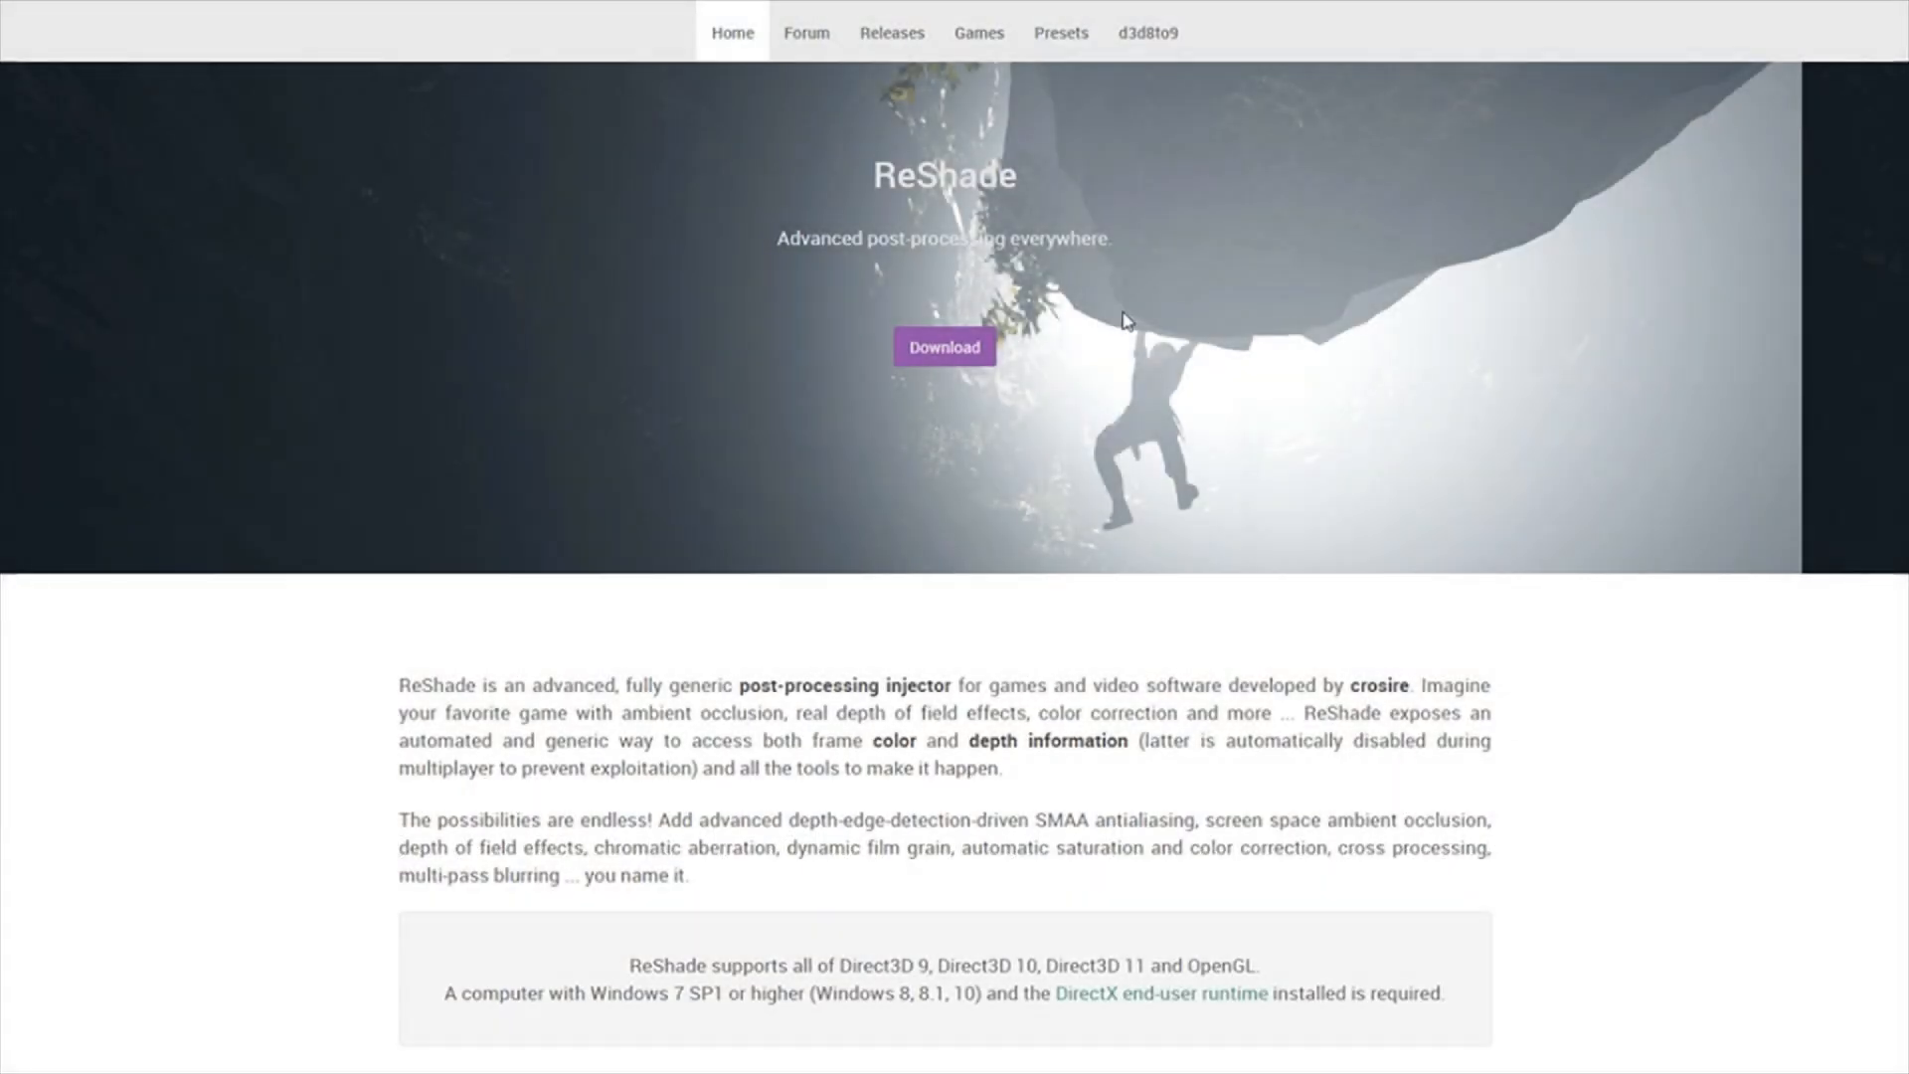
click(965, 350)
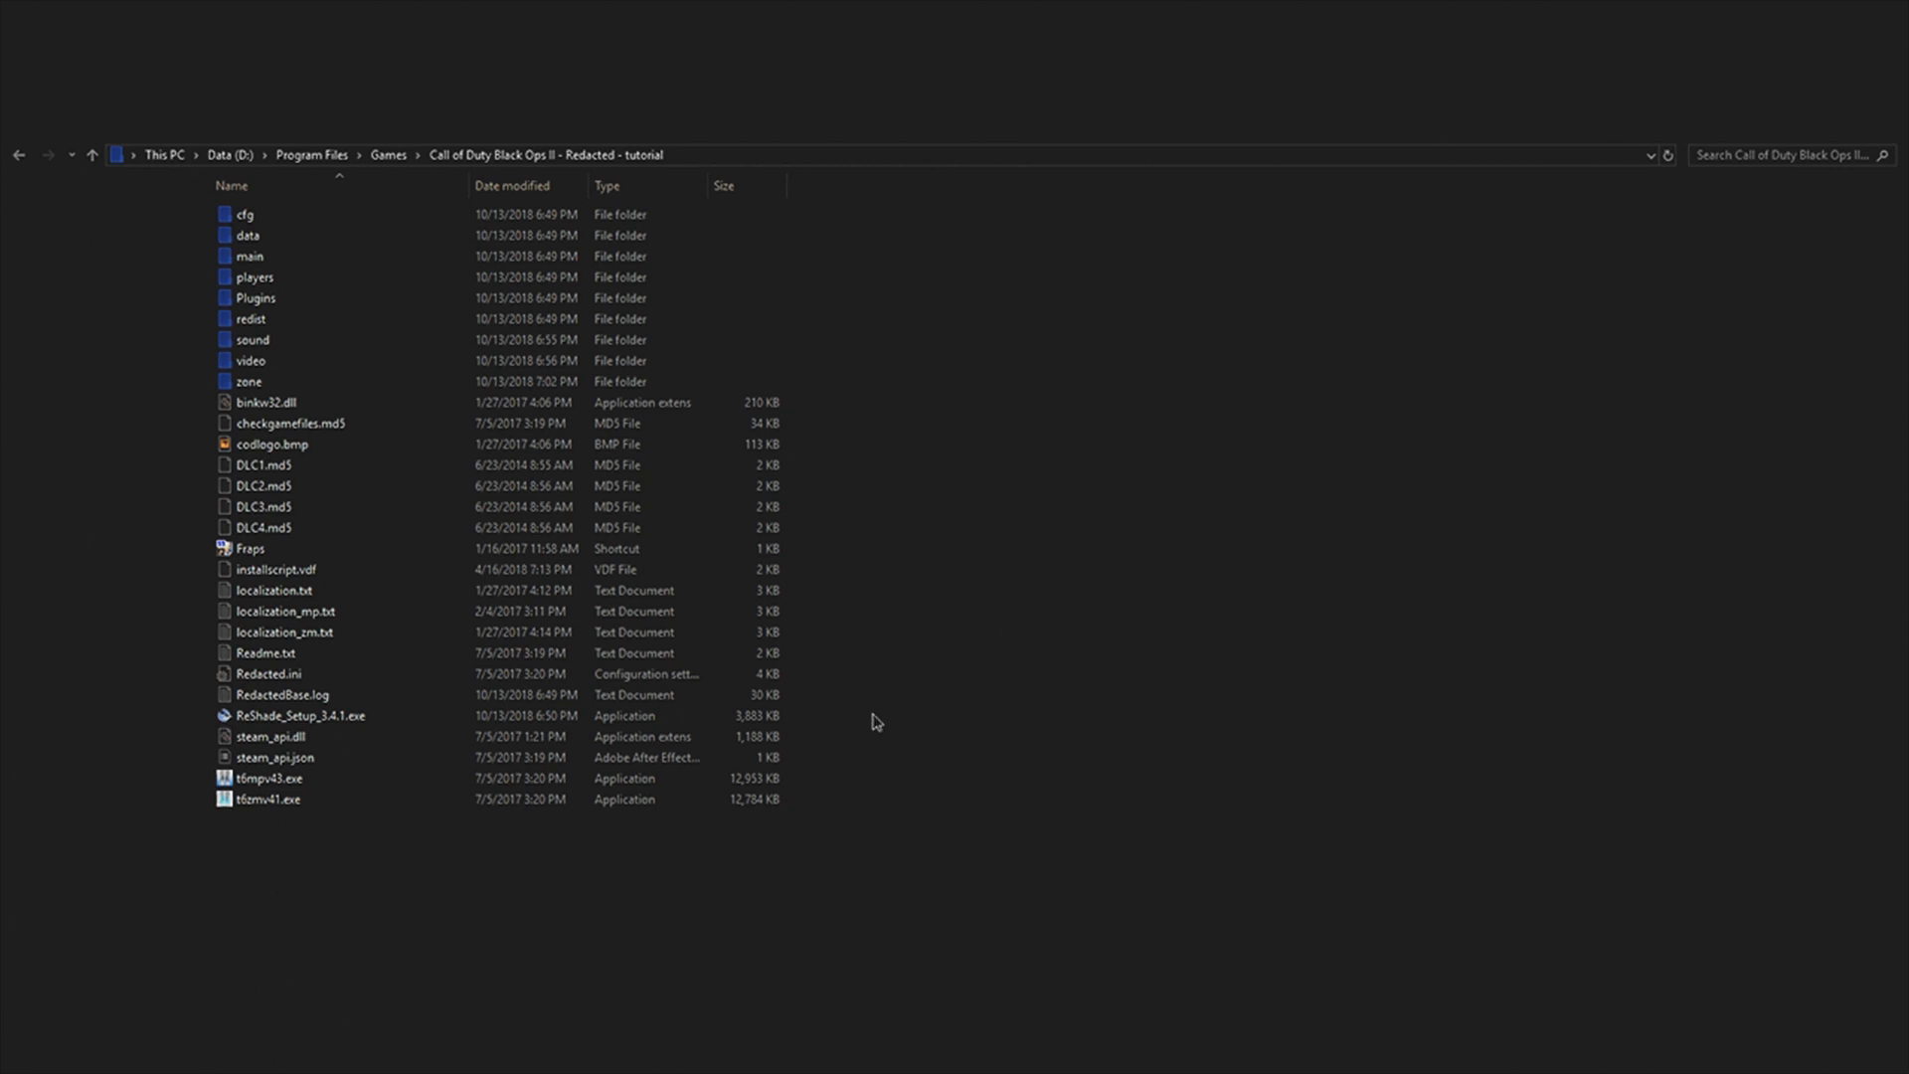
Step: Run ReShade_Setup_3.4.1.exe as administrator from the "Call of Duty Black Ops II - Redacted - tutorial" folder
click(364, 725)
right_click(364, 725)
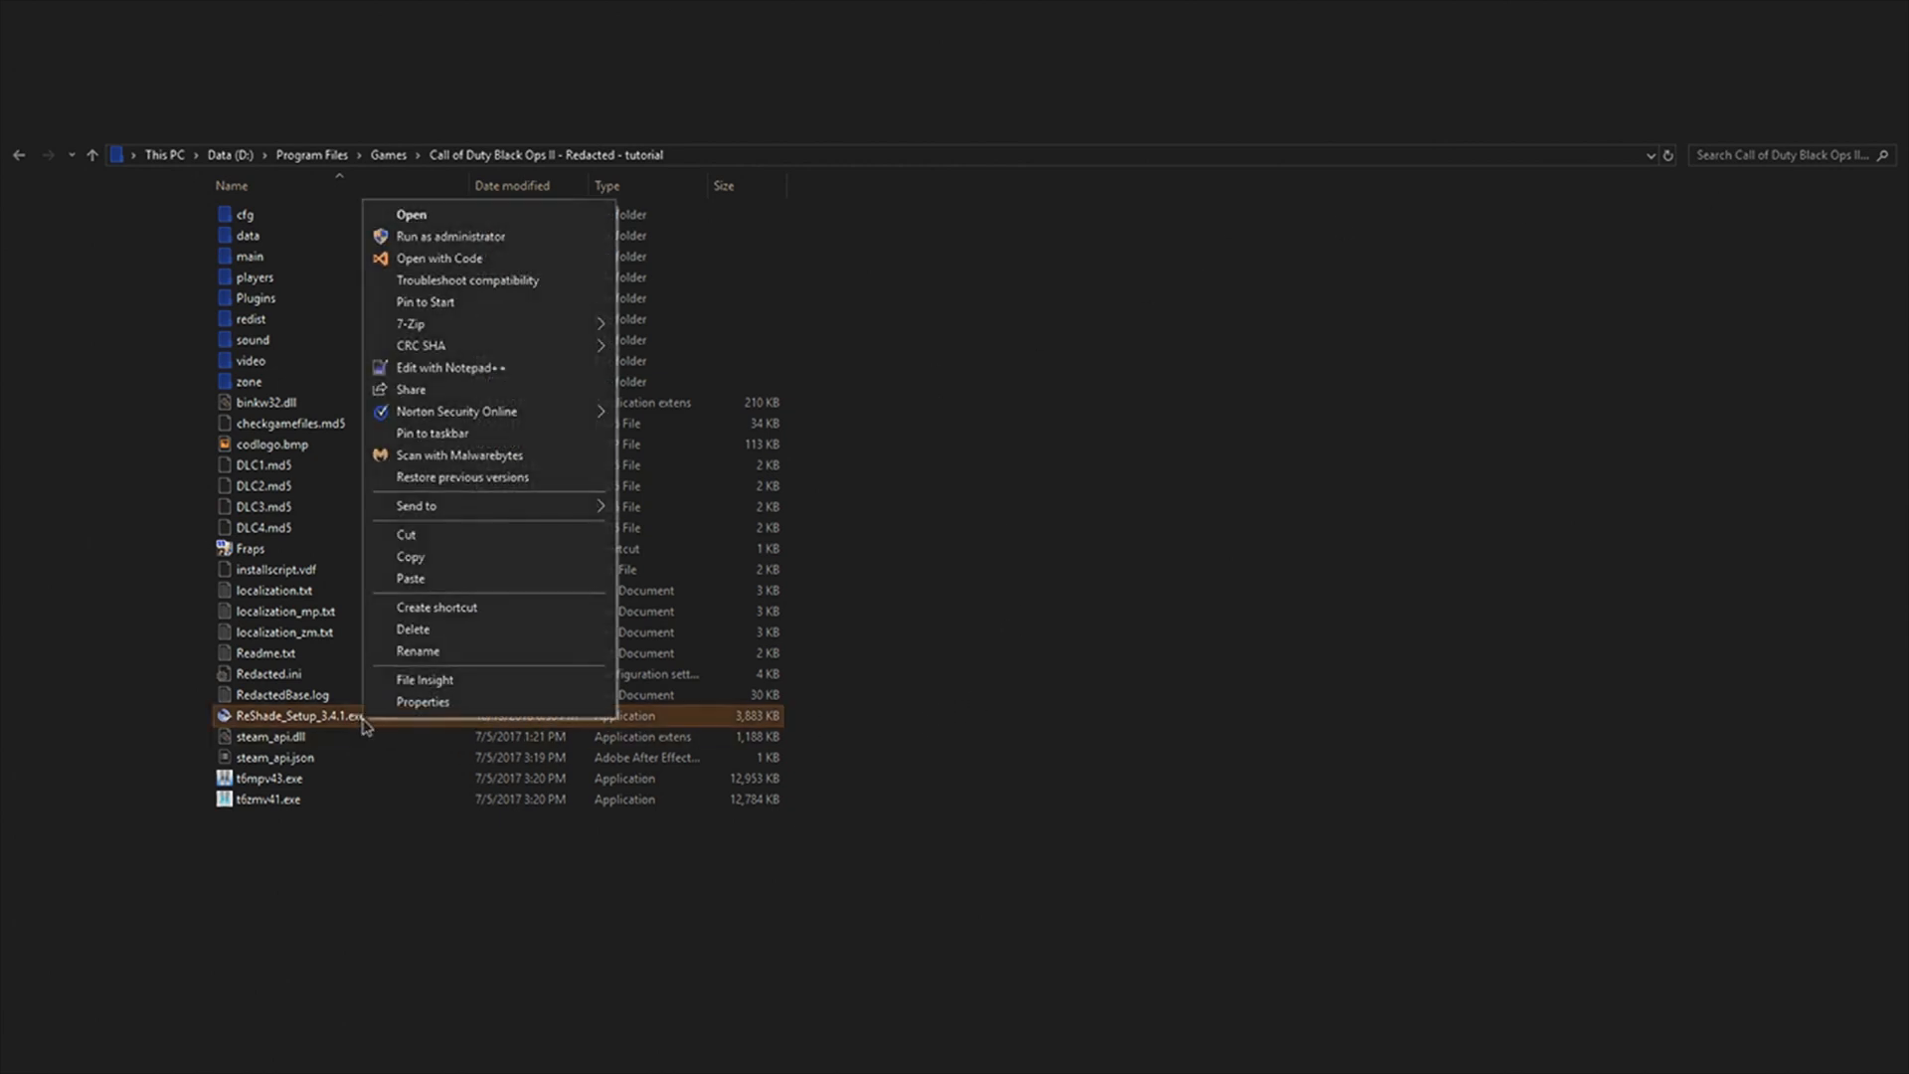
click(469, 243)
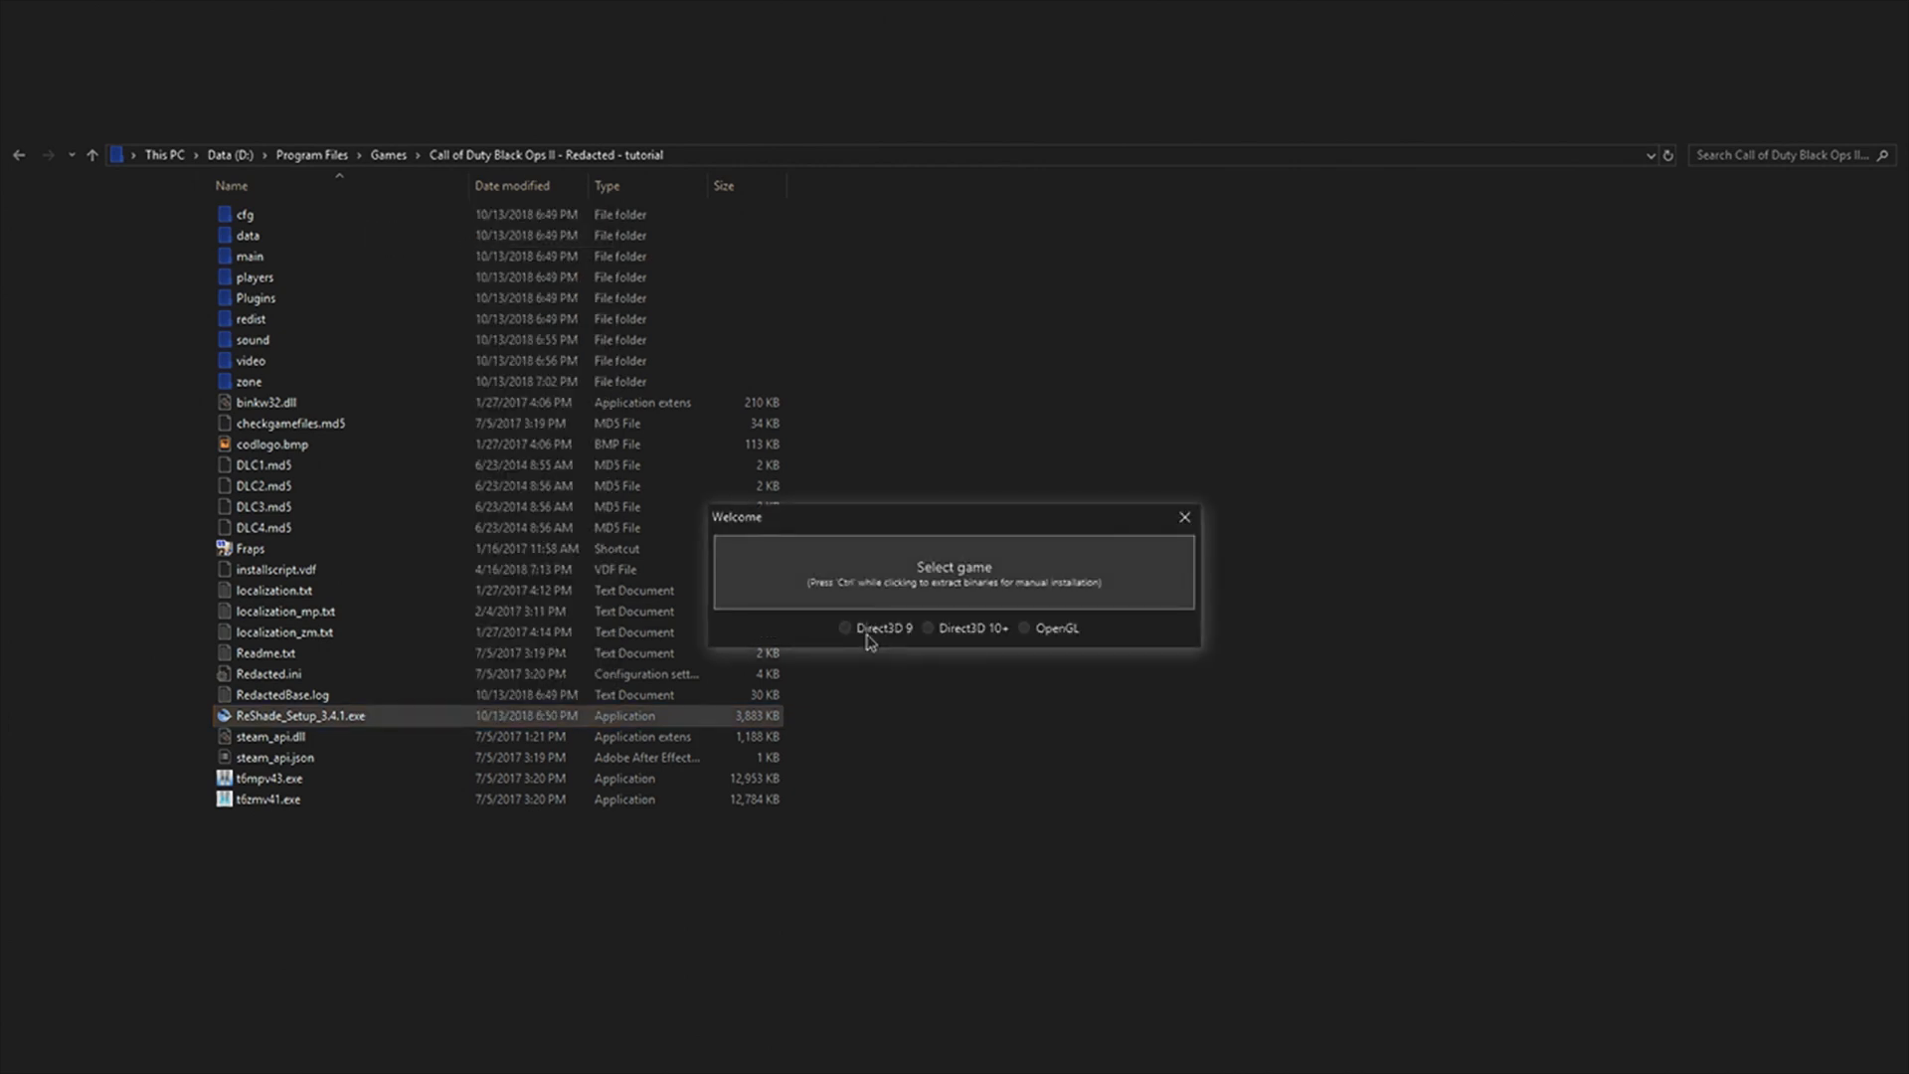
Step: Install ReShade to Call of Duty Black Ops II with the Direct3D 10+ rendering API and accept downloading the standard effects
click(962, 587)
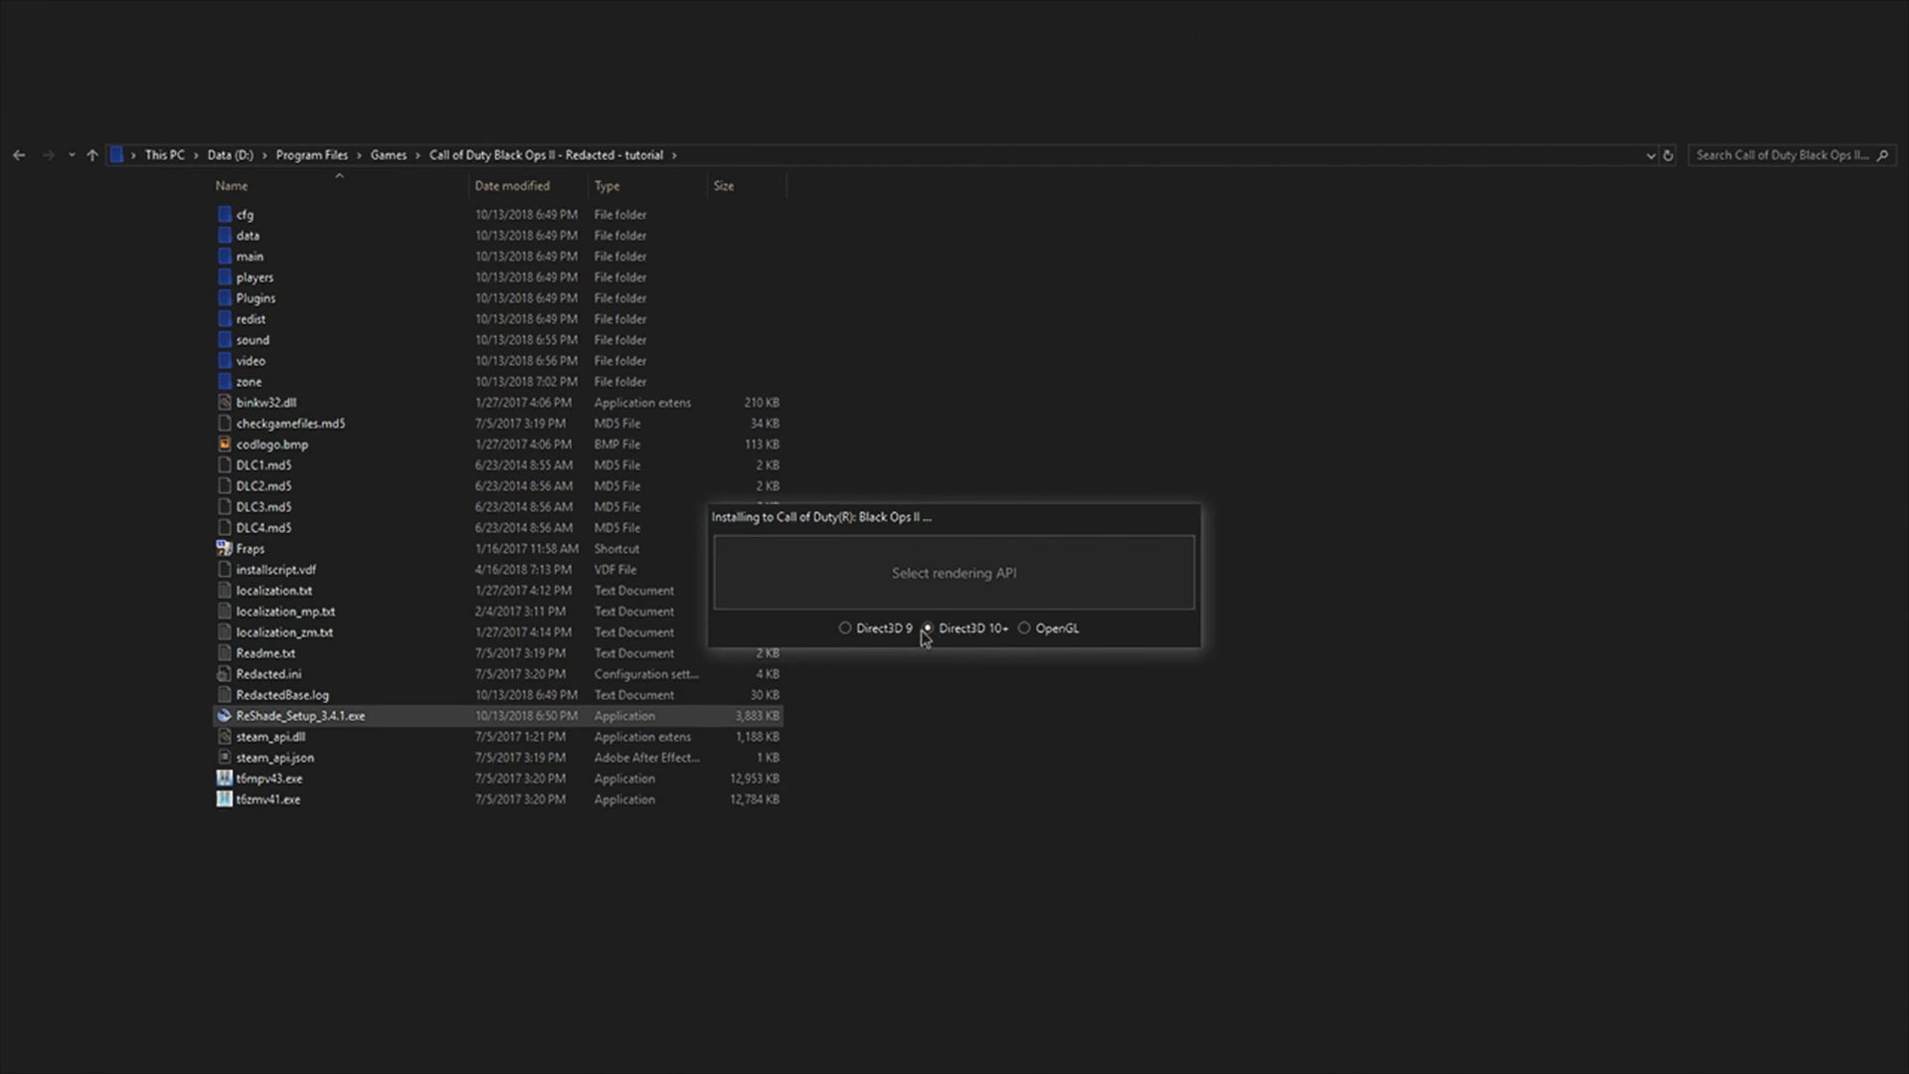
click(972, 637)
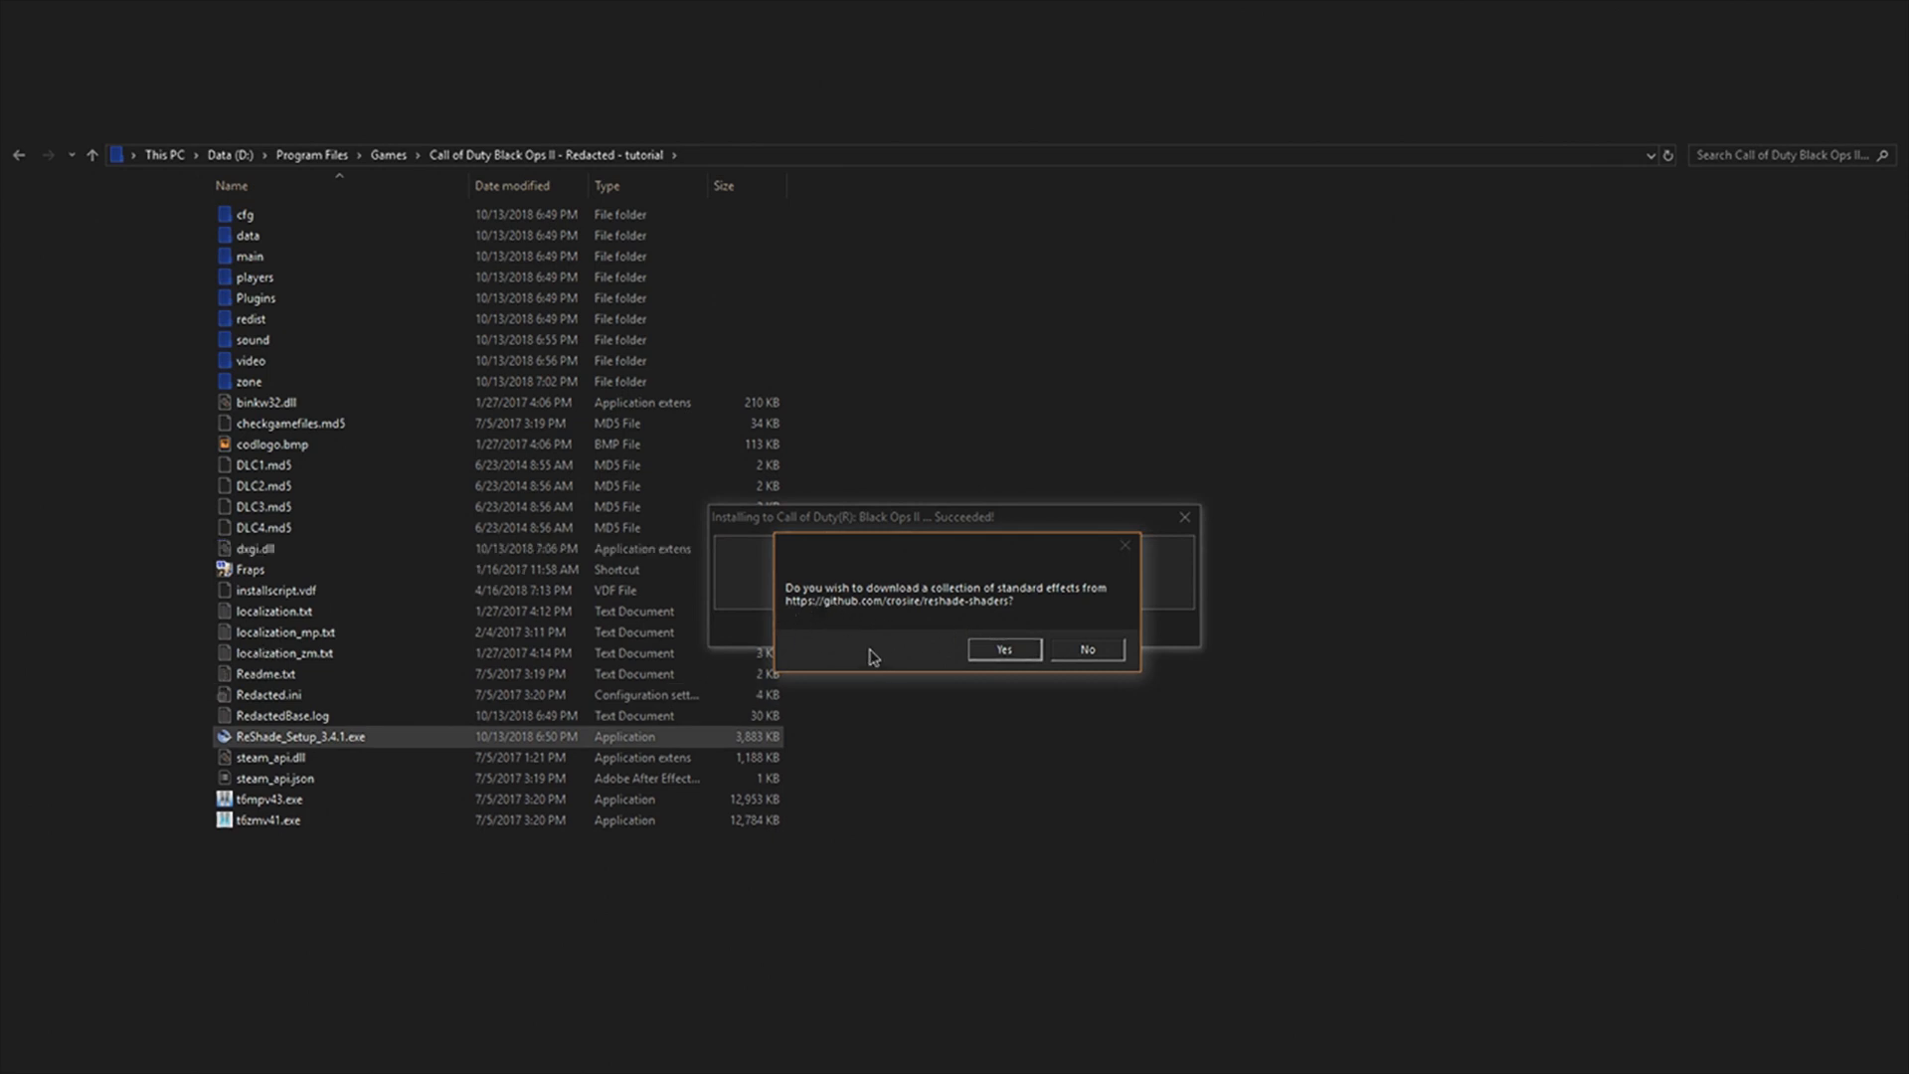
click(1001, 651)
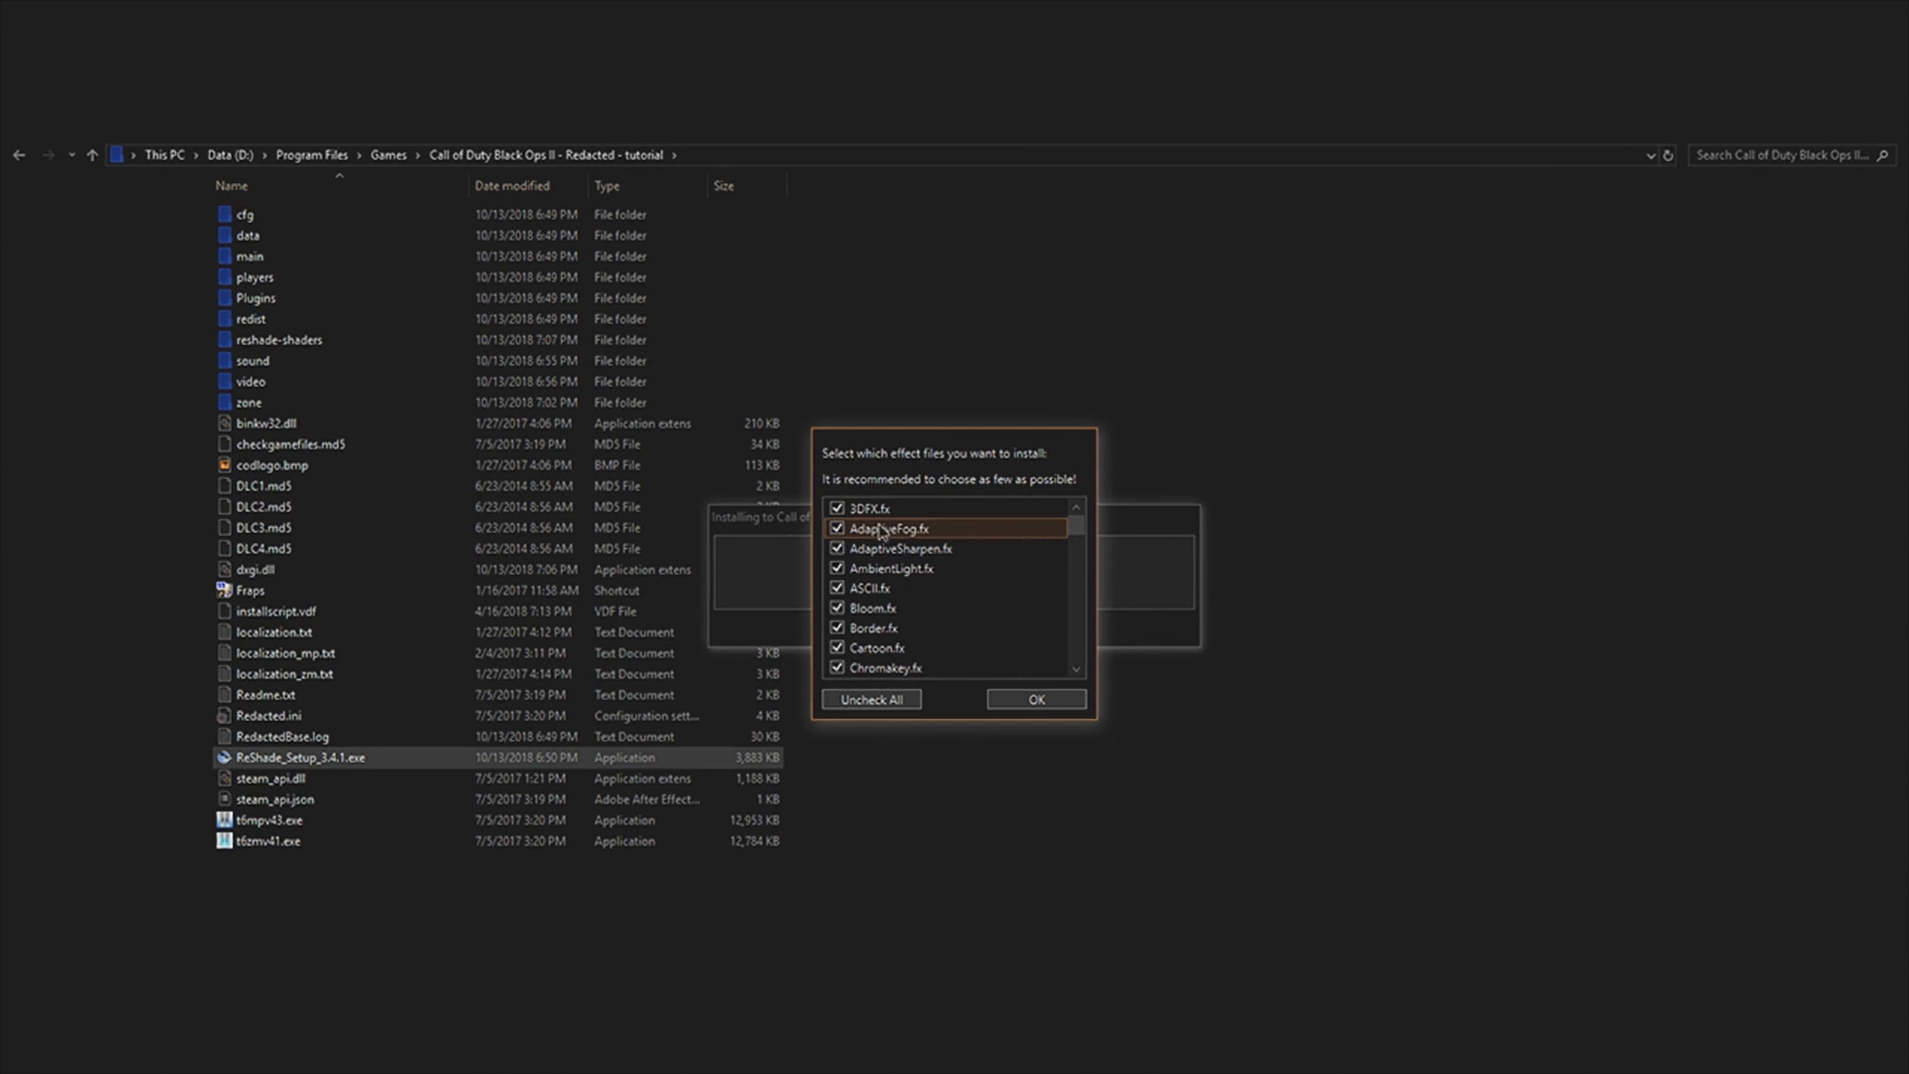
Step: Deselect all effect files and select only Depth3D.fx and DisplayDepth.fx for installation
click(858, 699)
scroll(852, 592, down, 5)
click(839, 588)
click(842, 630)
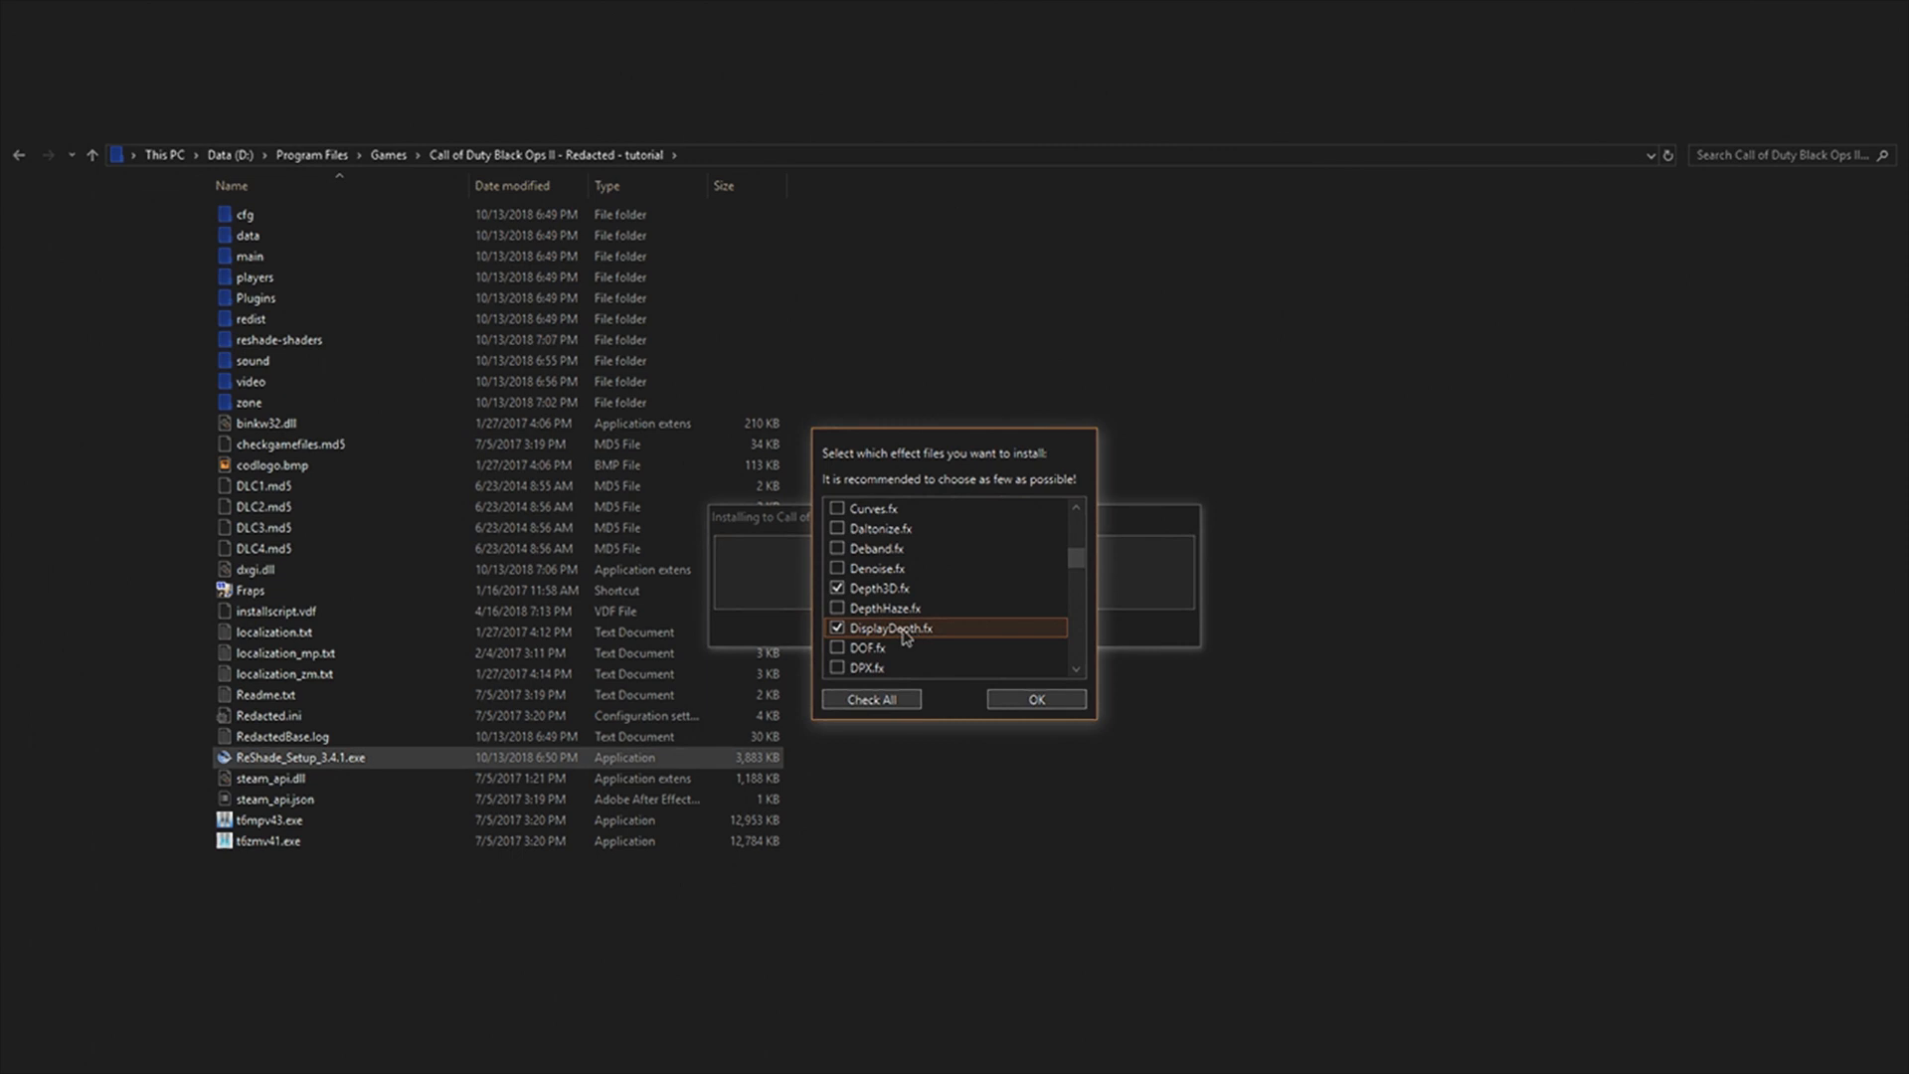
Step: Add FakeMotionBlur.fx, FilmGrain.fx, FilmGrain2.fx and FXAA.fx to the effect files selected for installation
scroll(895, 632, down, 3)
click(841, 609)
click(840, 588)
click(840, 571)
scroll(843, 576, down, 1)
click(862, 628)
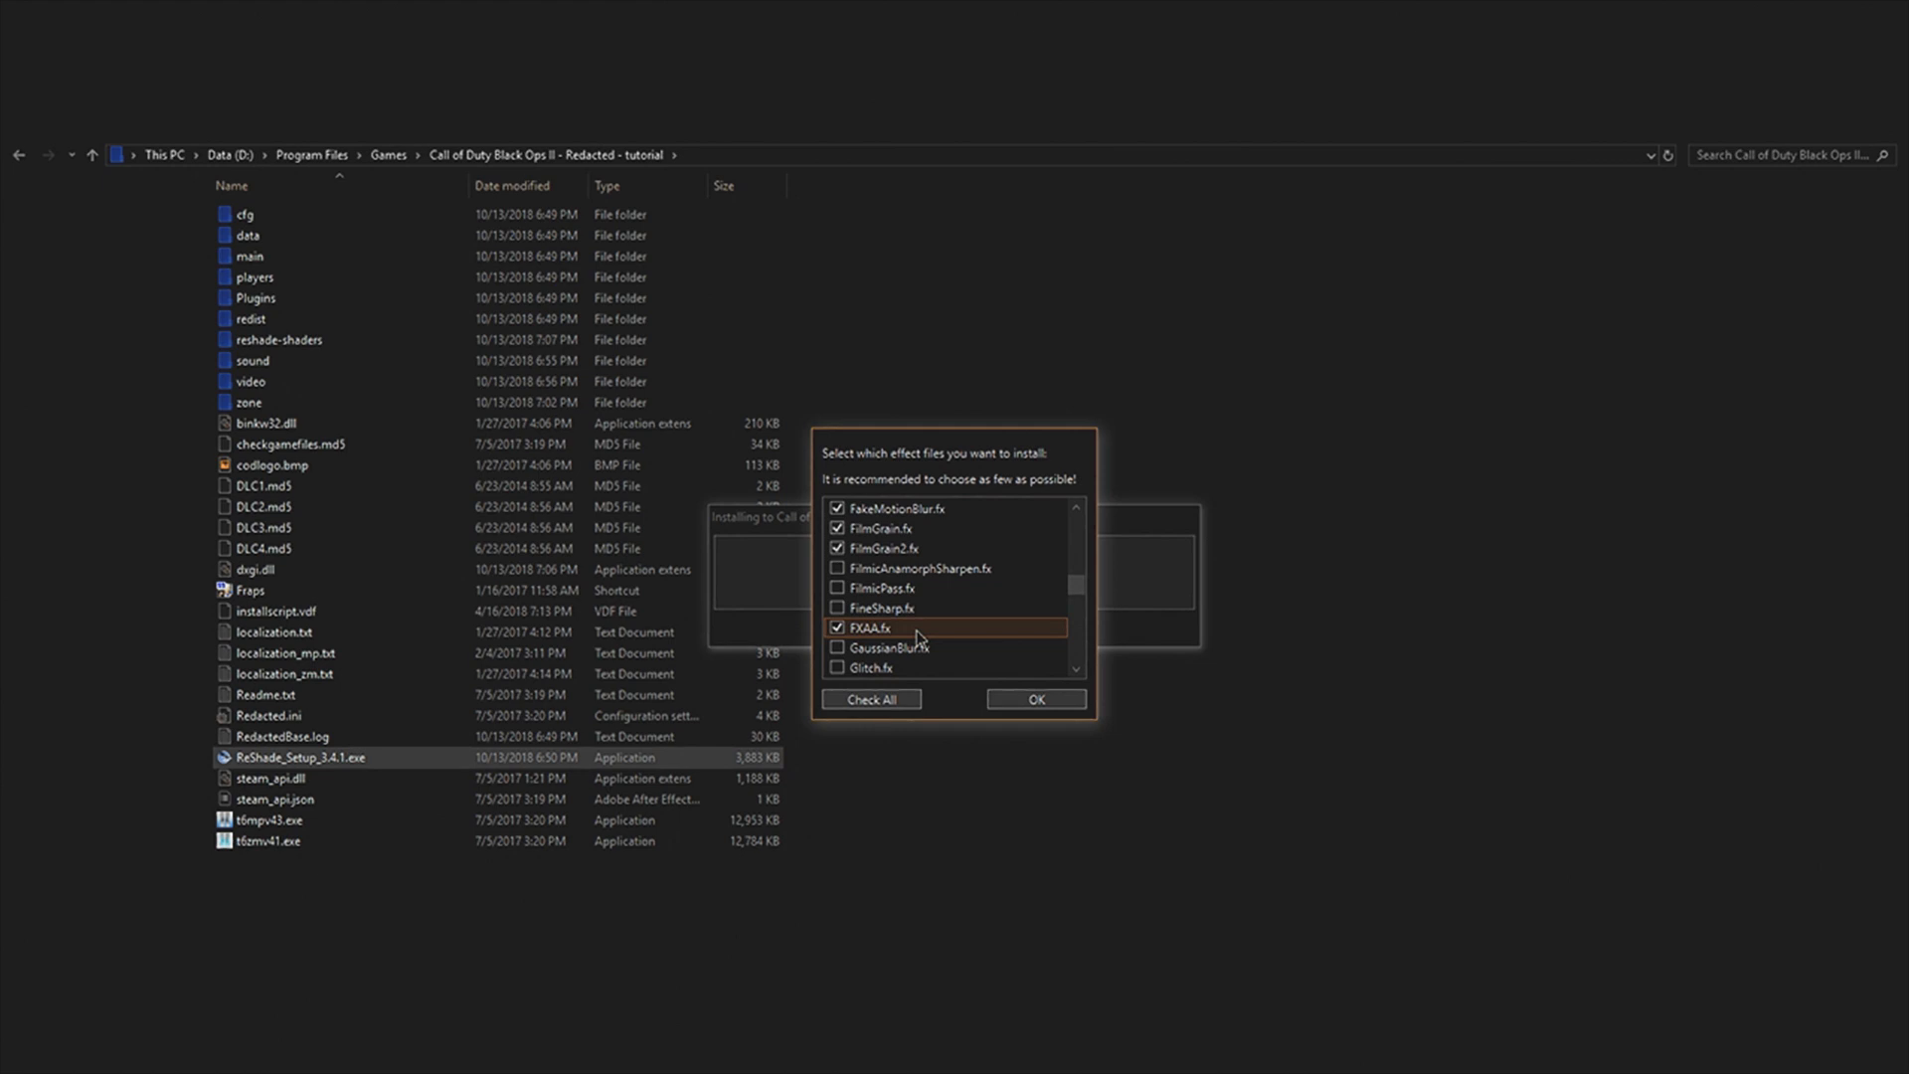
Step: Select LumaSharpen.fx, LUT.fx, MXAO.fx and SMAA.fx as further effects, and finish and close the installer
scroll(916, 636, down, 5)
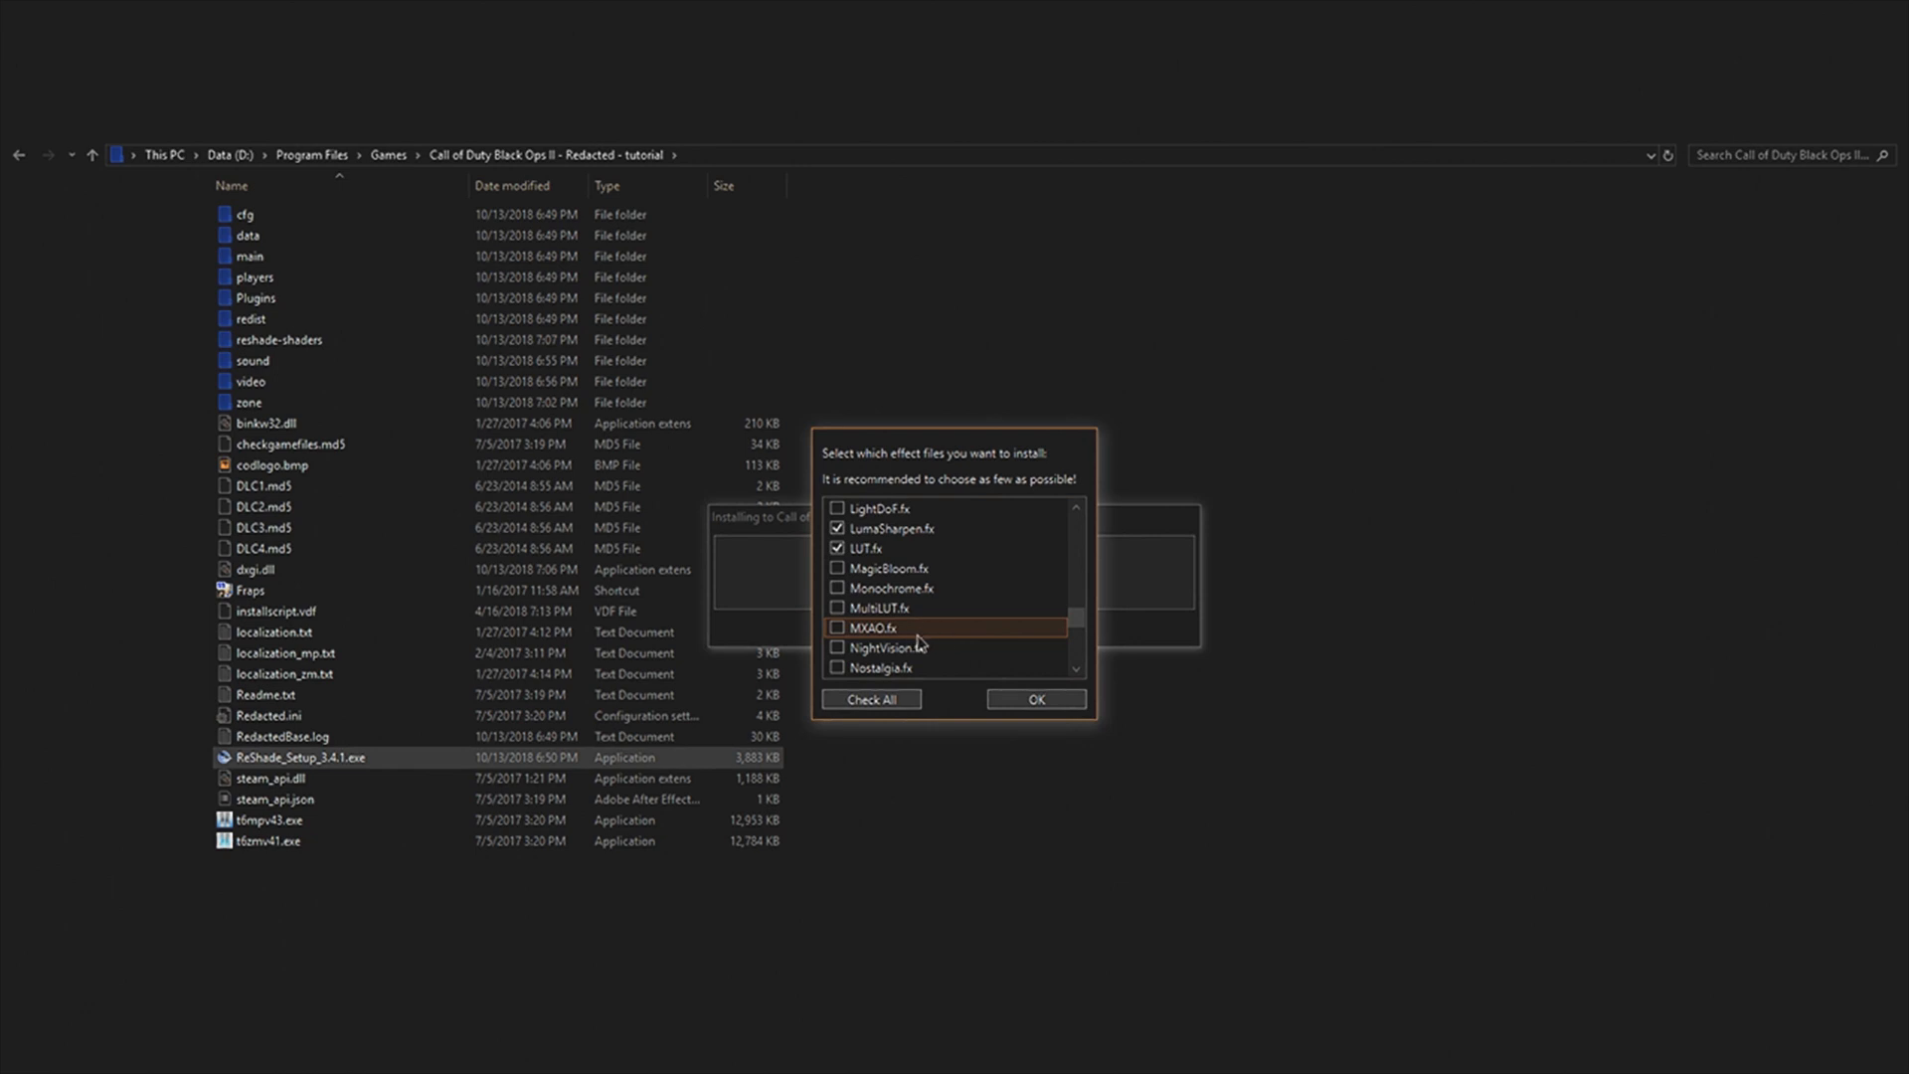
click(835, 629)
scroll(999, 630, down, 2)
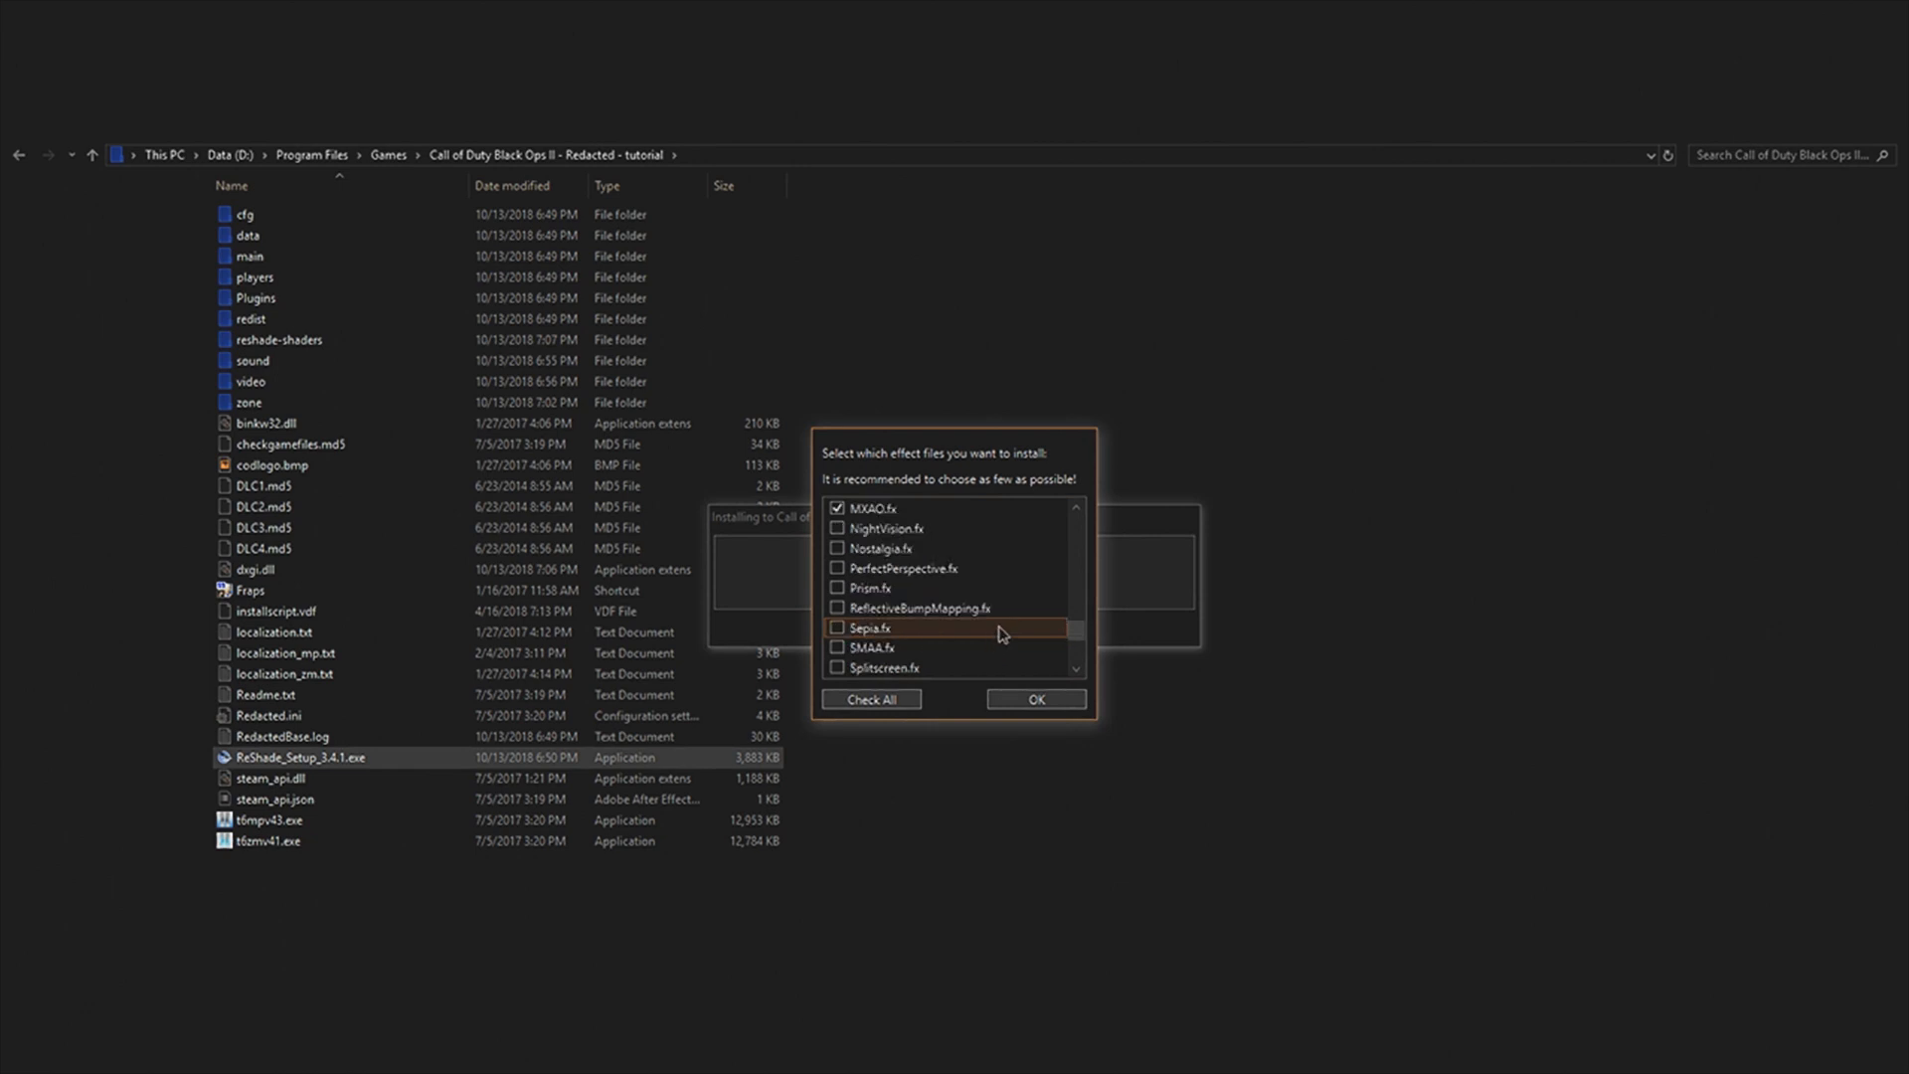
click(836, 648)
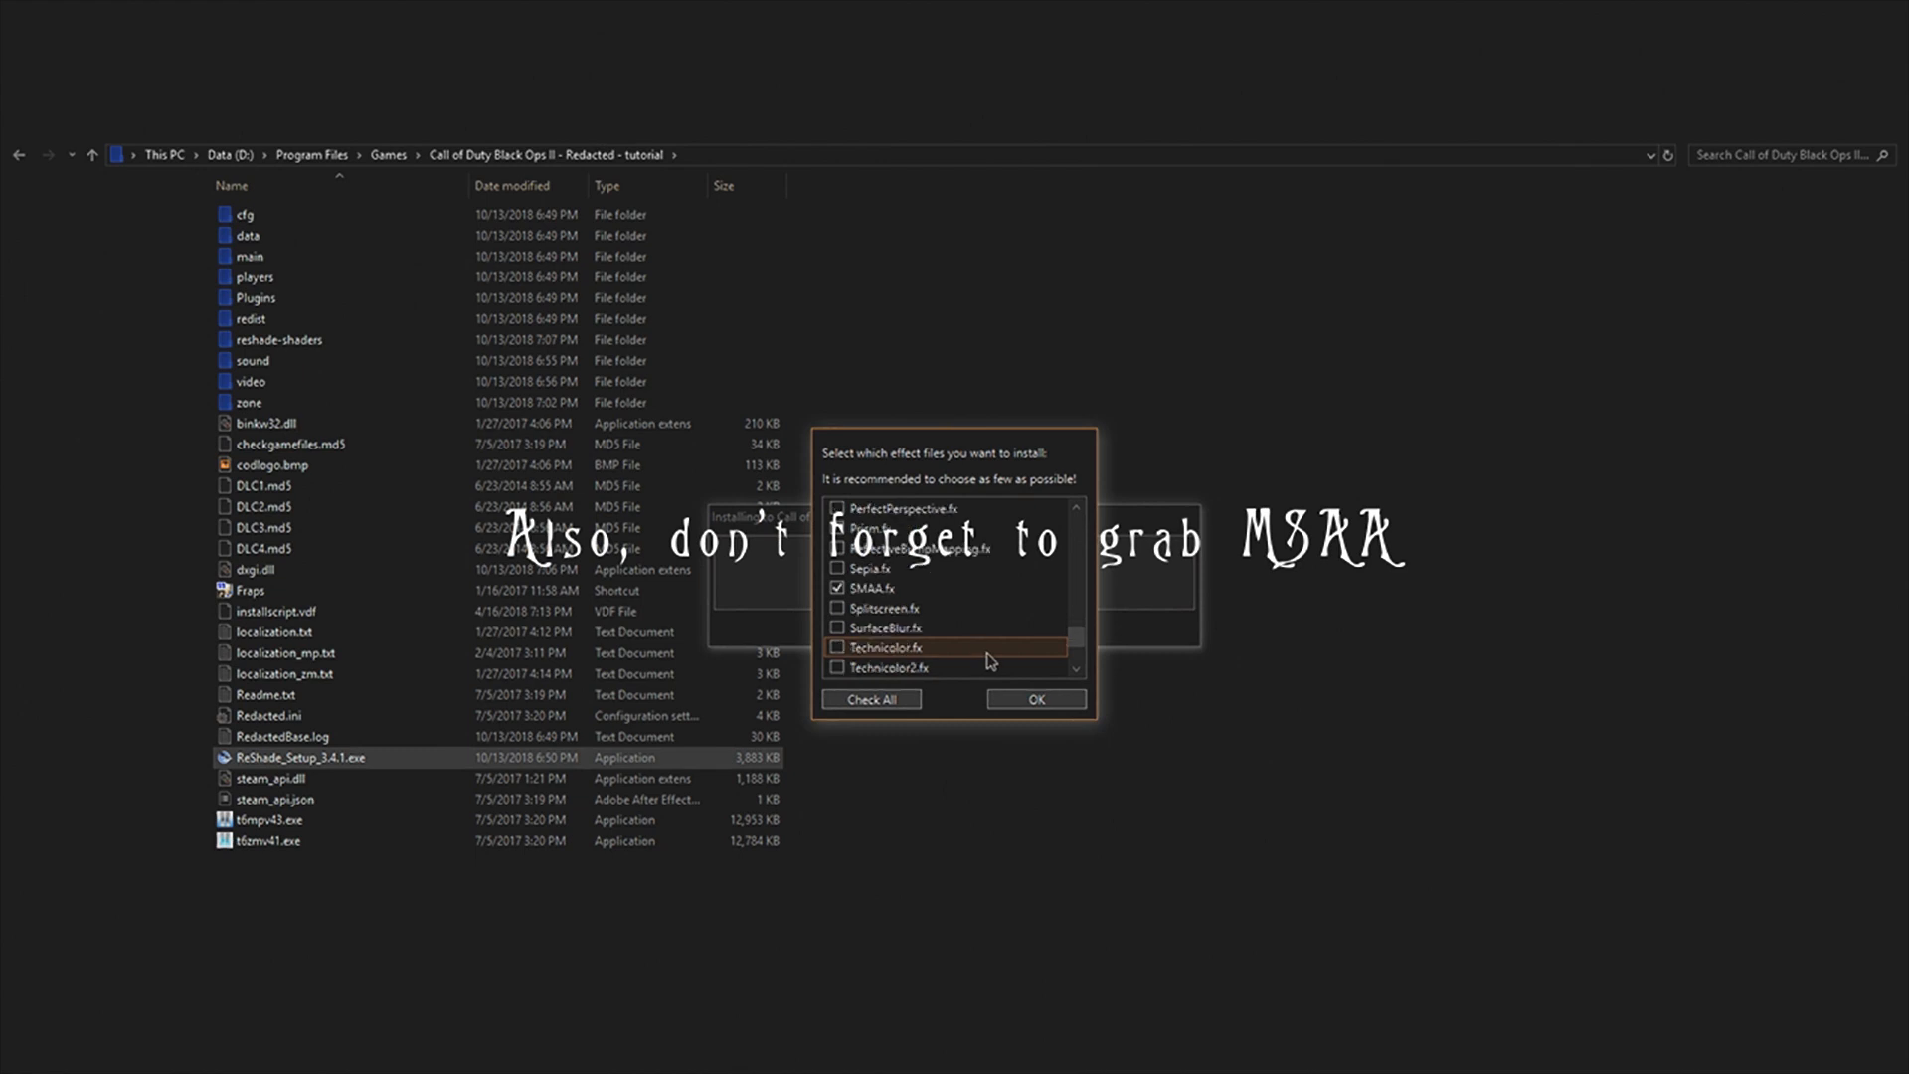
click(1036, 698)
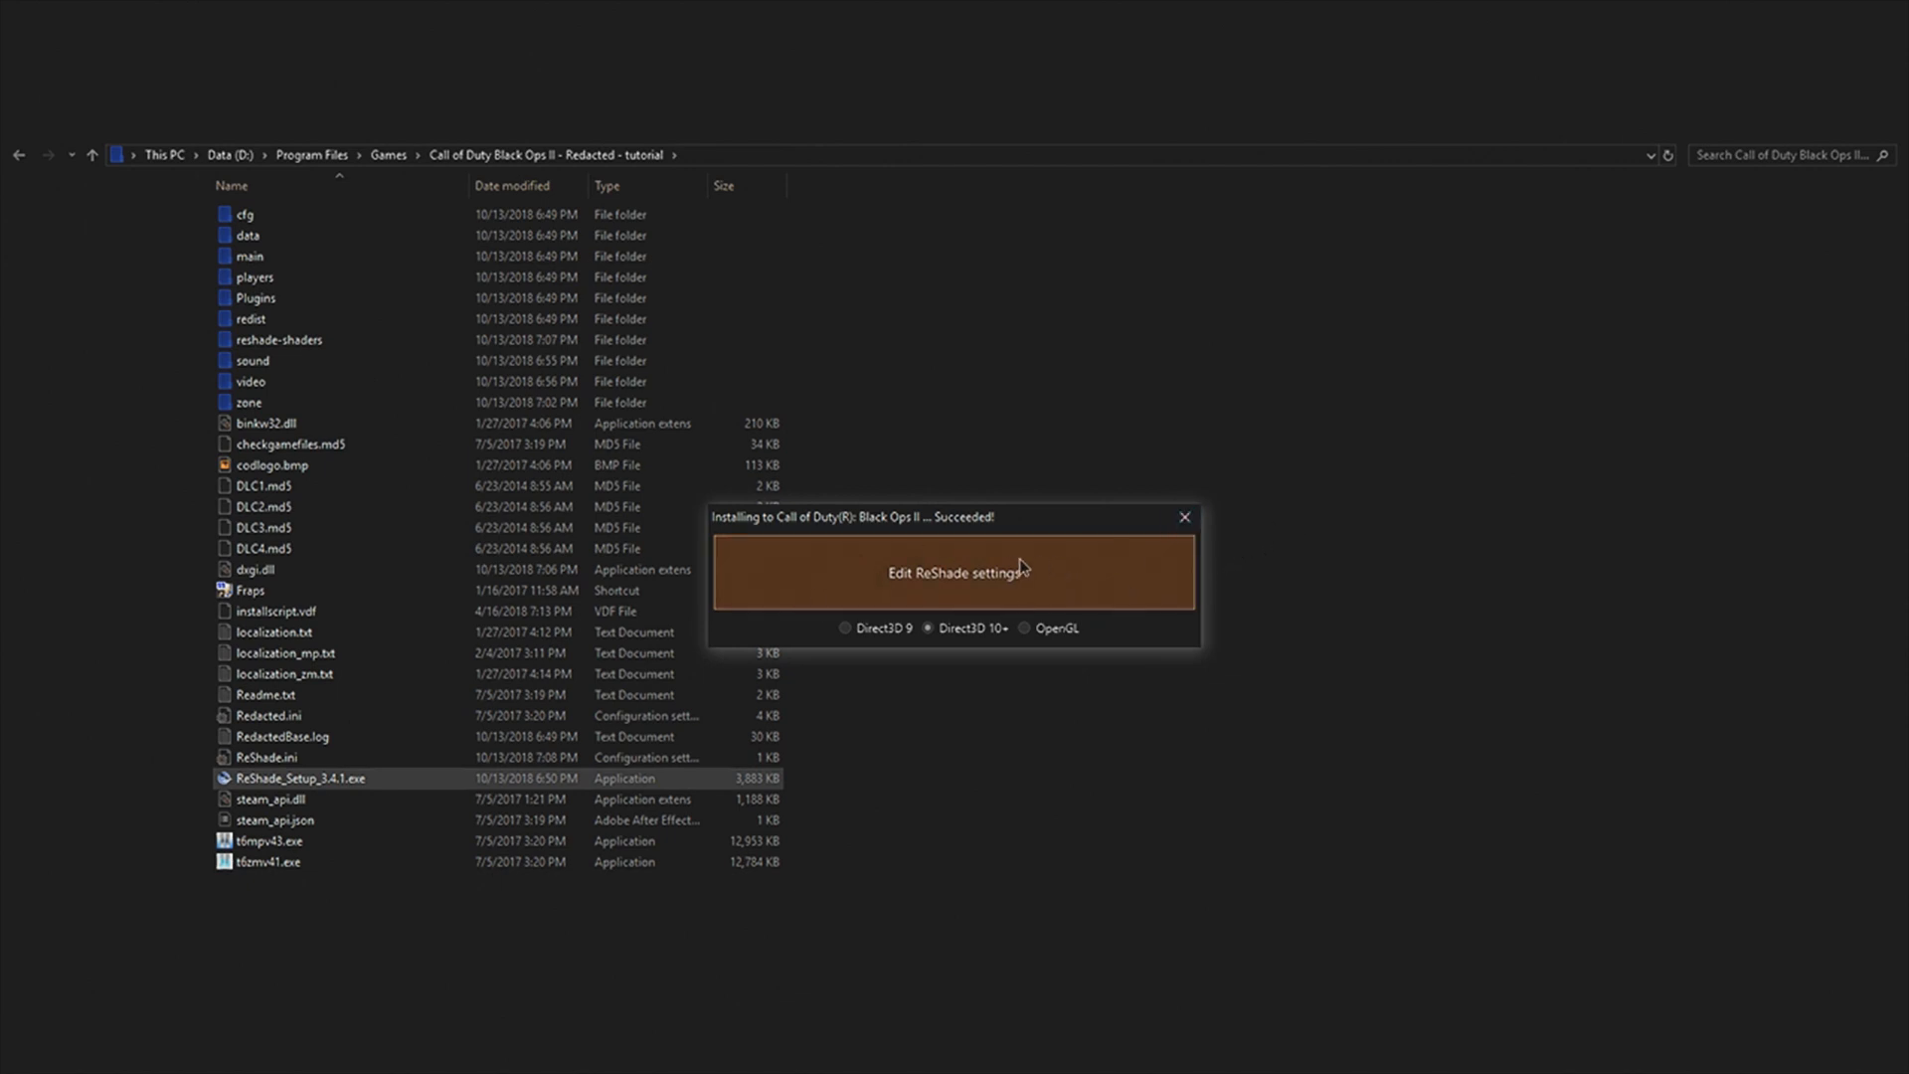
click(1183, 518)
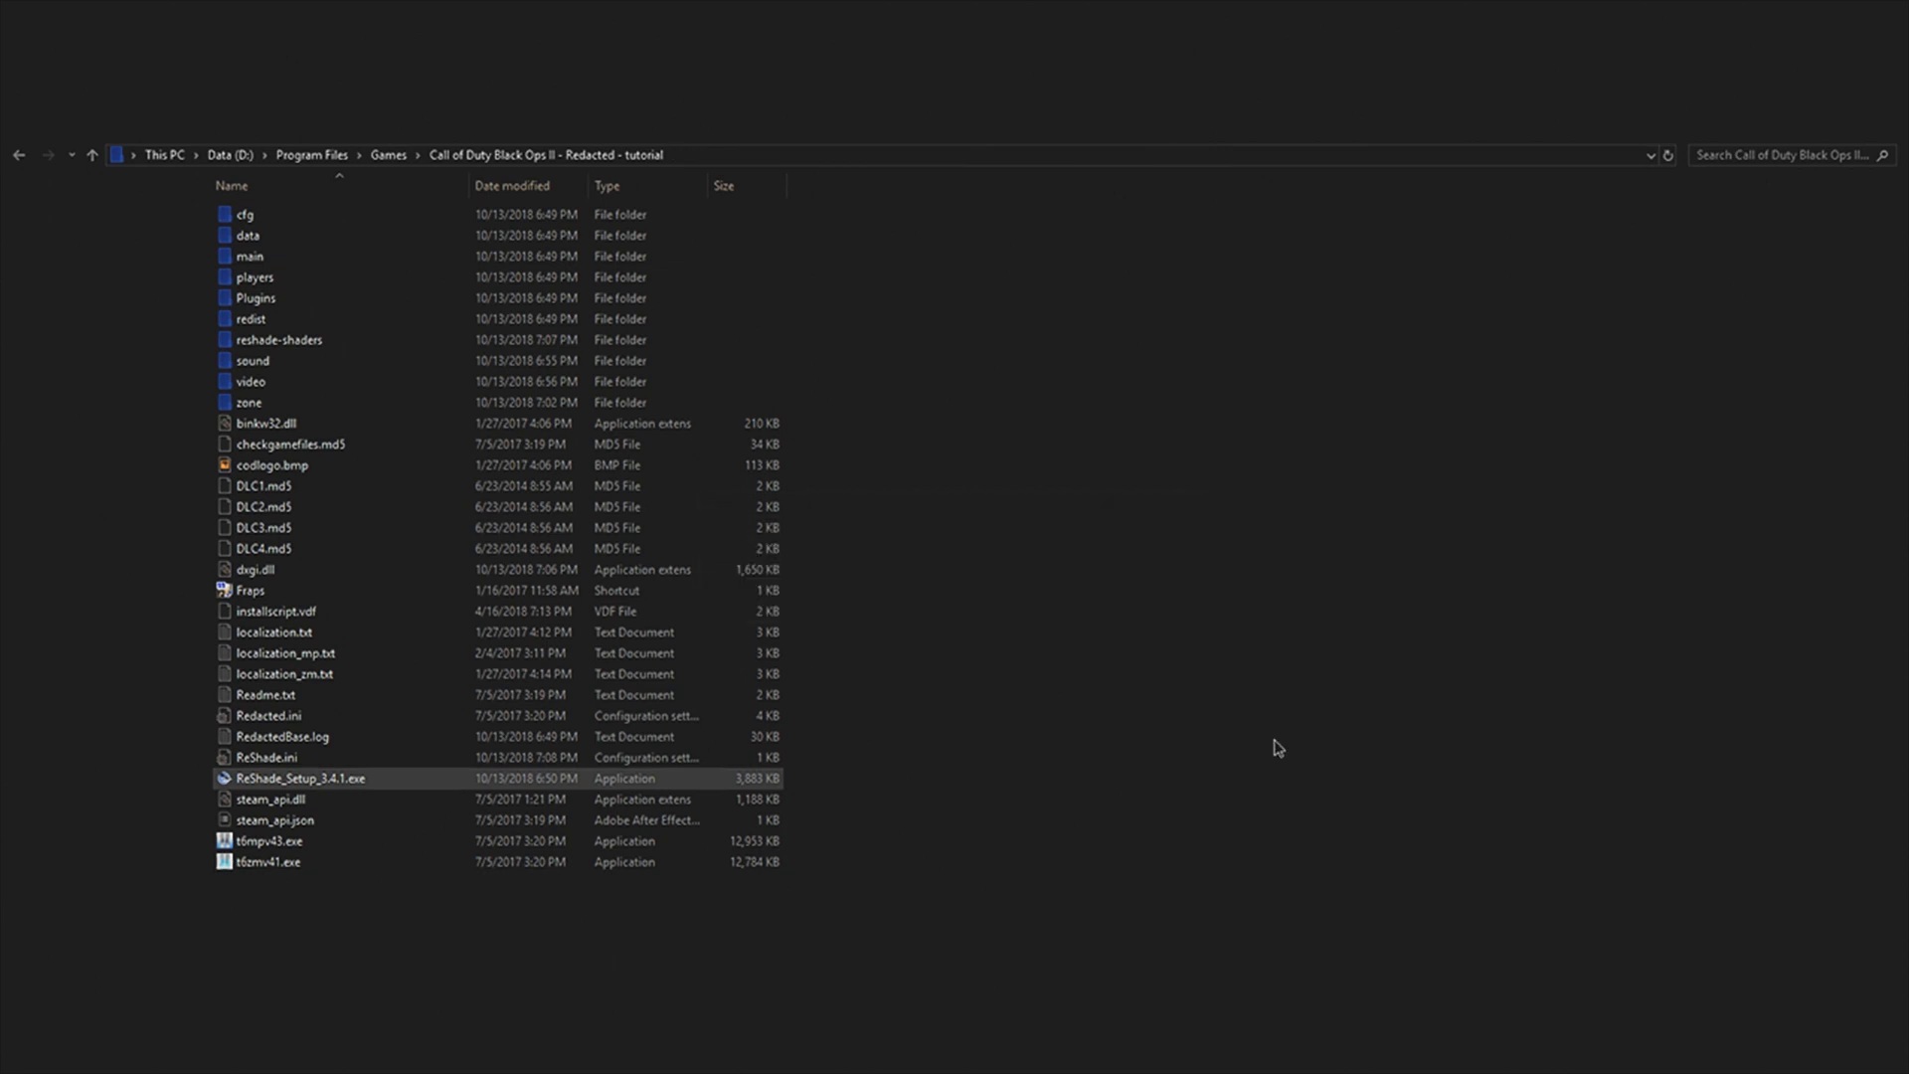
Step: Launch the multiplayer game from t6mpv43.exe and check its advanced graphics settings, including anti-aliasing, FXAA and ambient occlusion
double_click(461, 844)
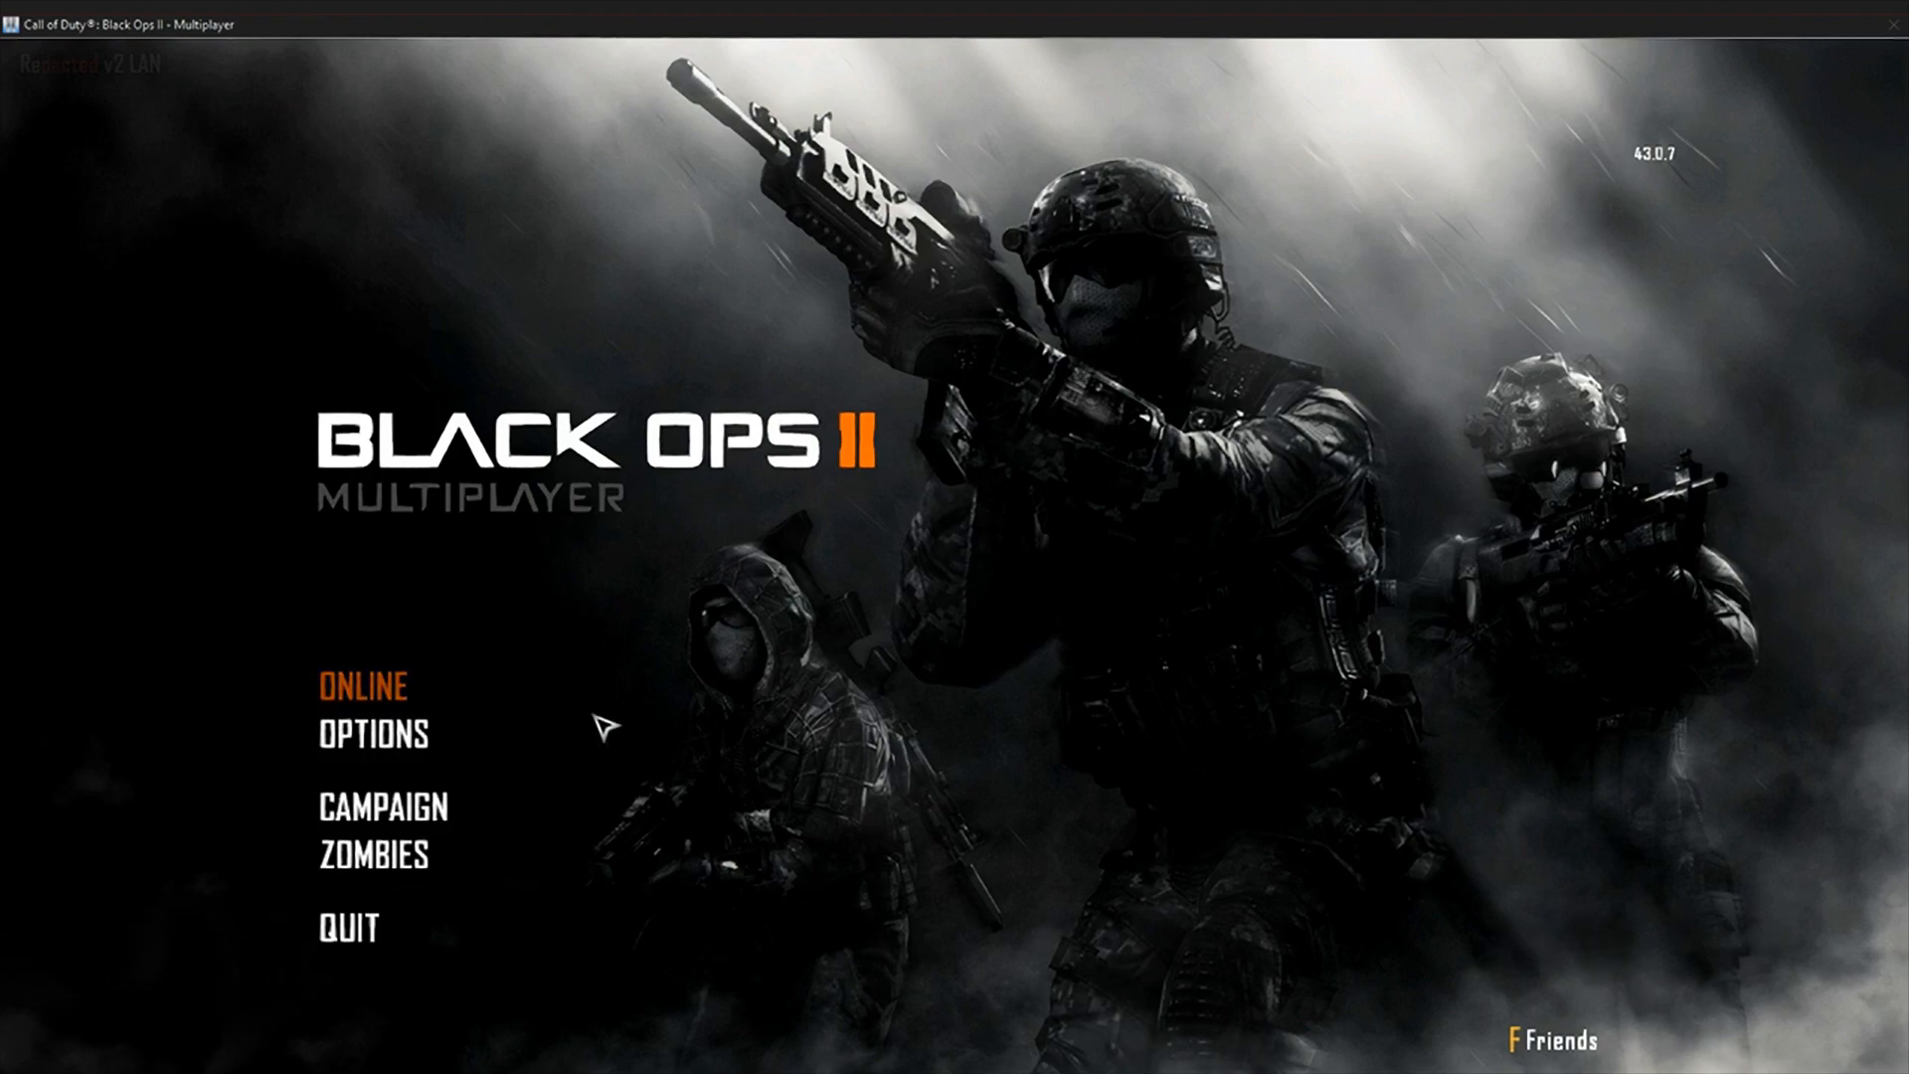
click(426, 746)
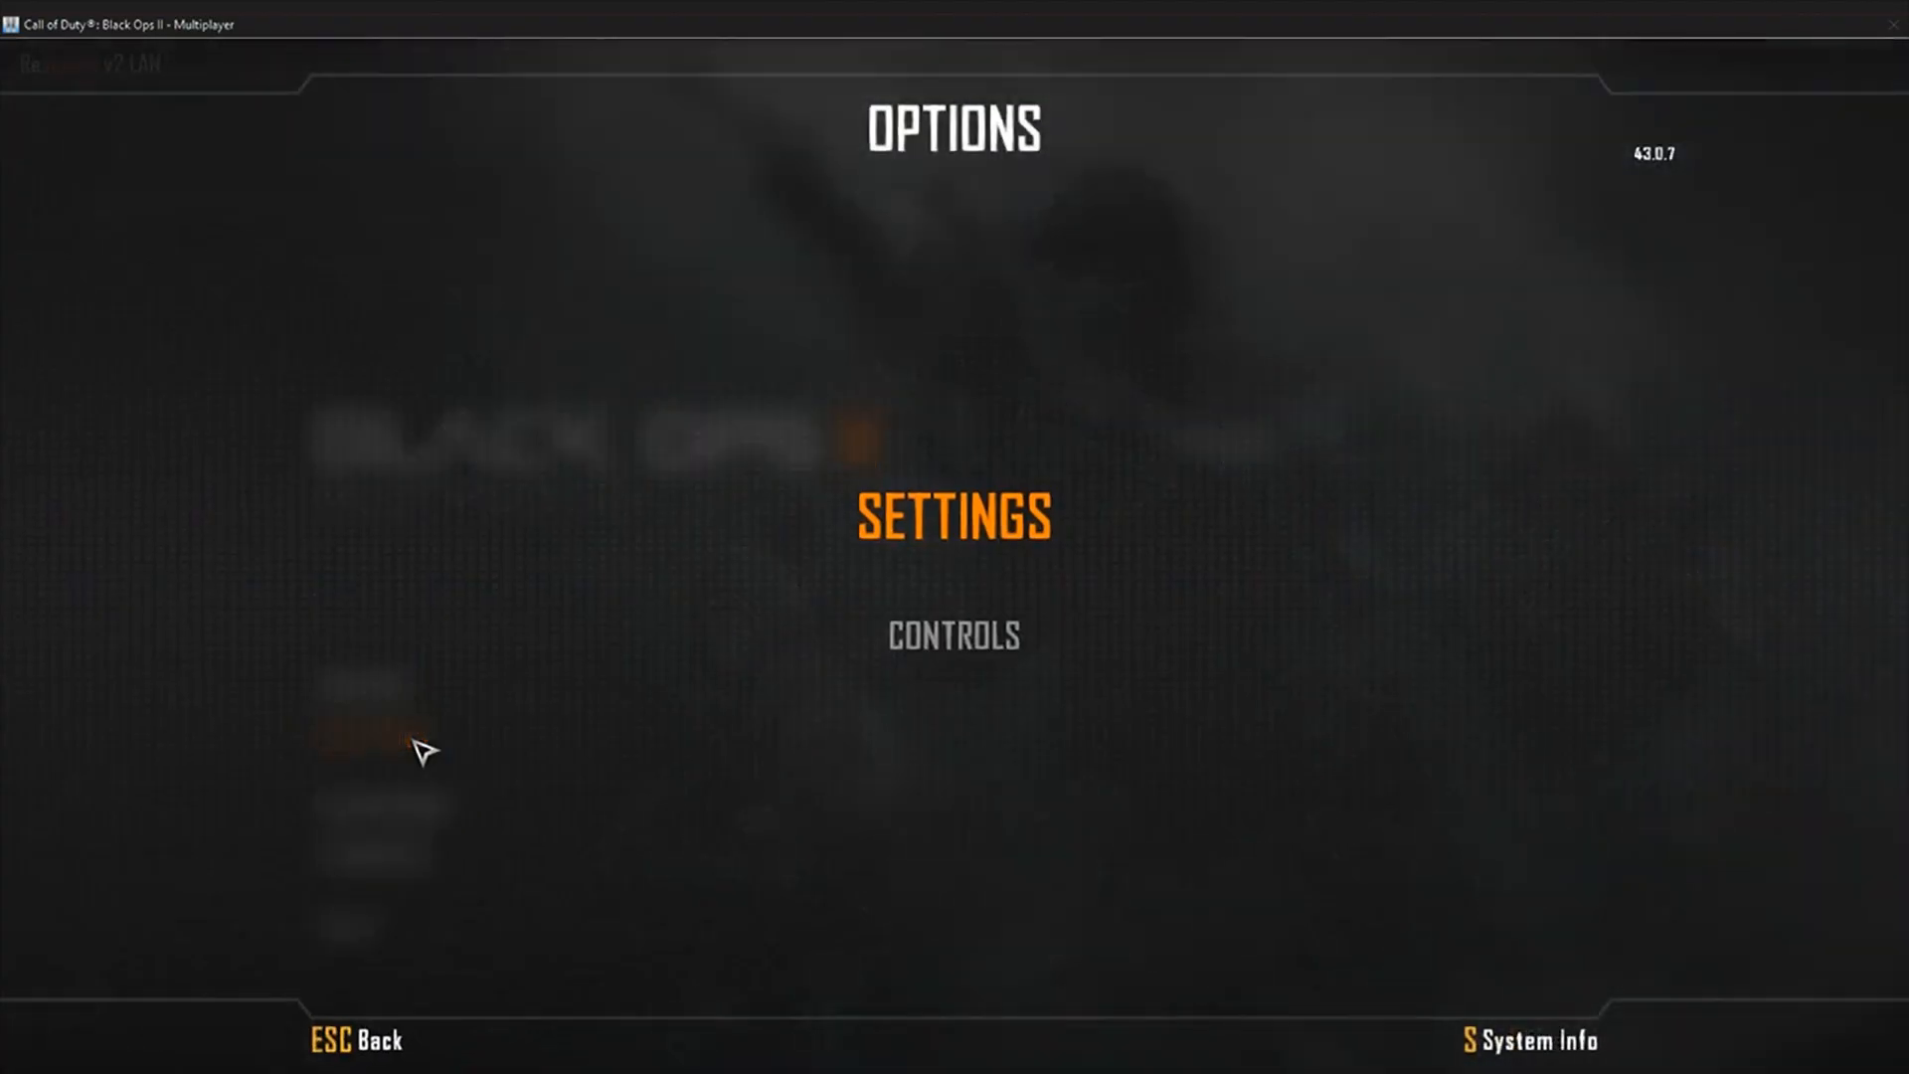
click(927, 512)
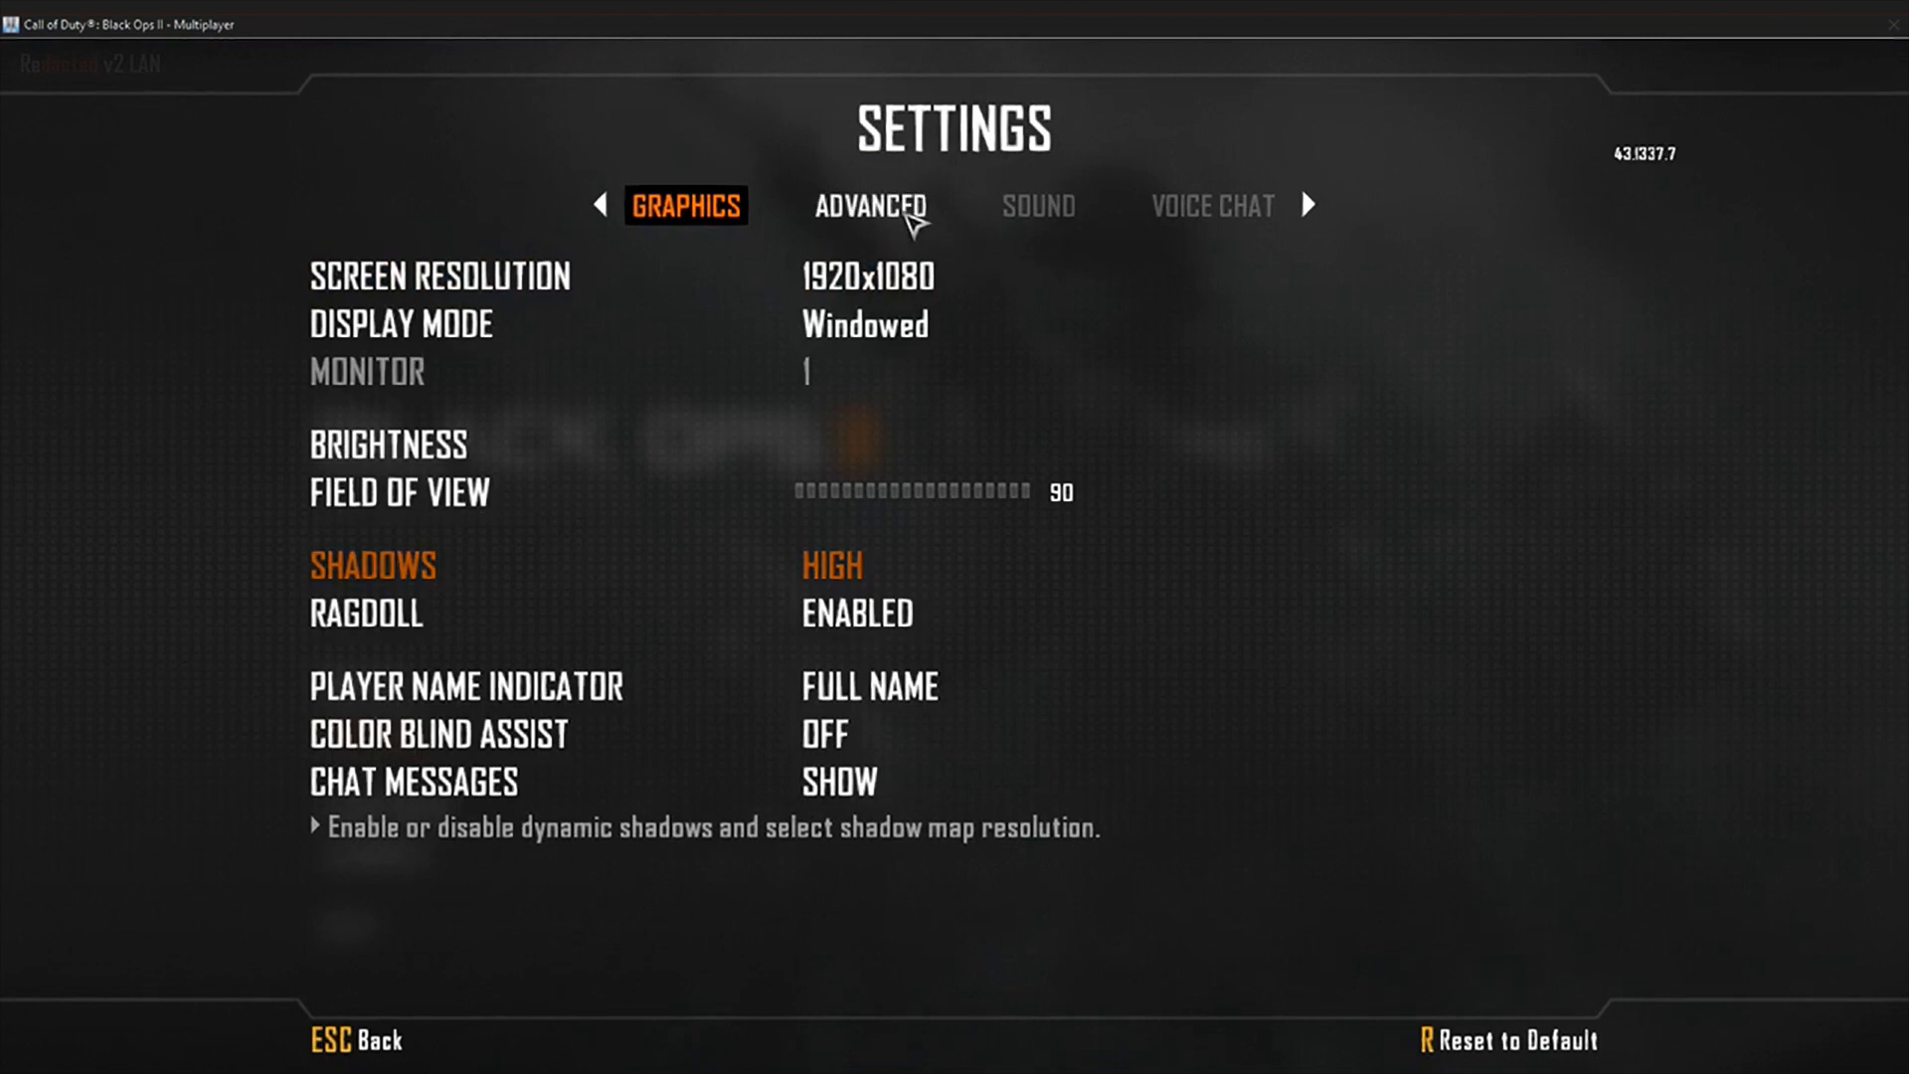
click(909, 214)
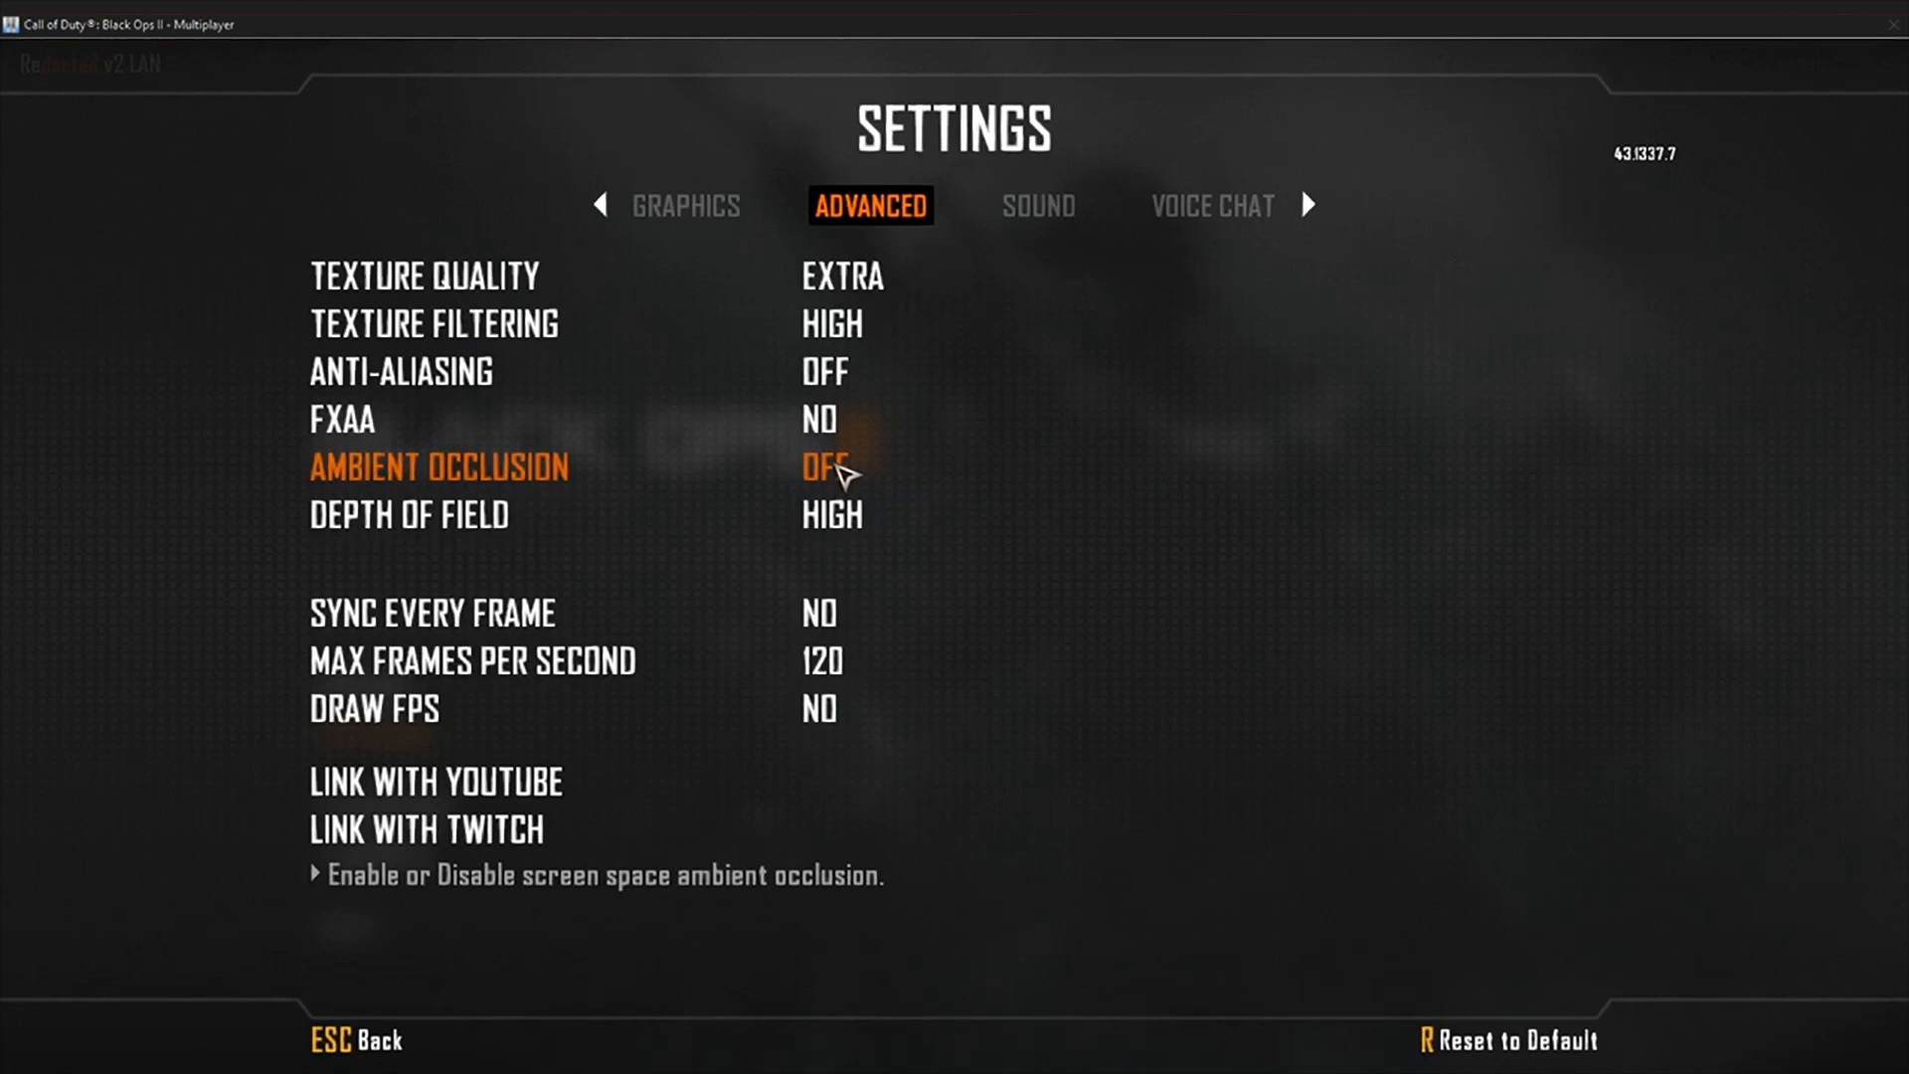
key(Escape)
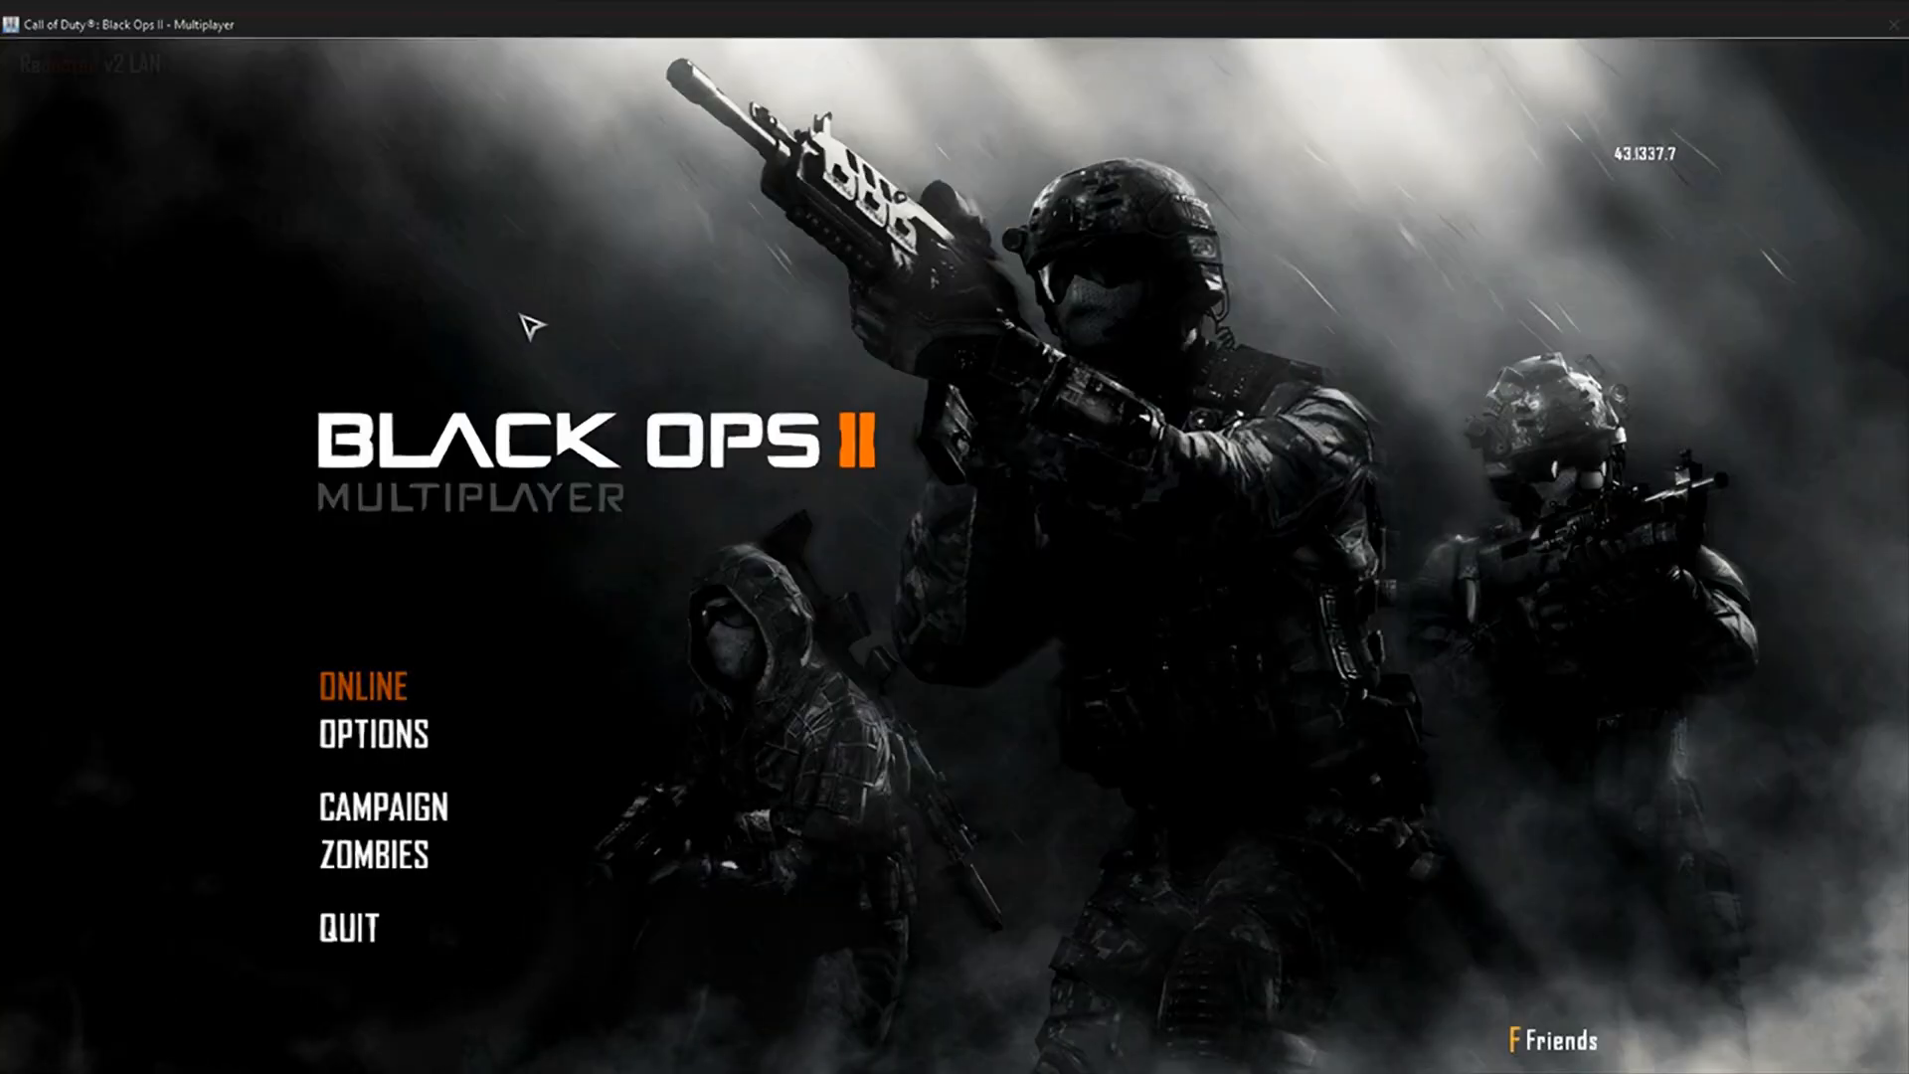
Step: Open the ReShade overlay and examine the depth preprocessor definitions in its settings, especially the far plane and reversed-input entries
key(Home)
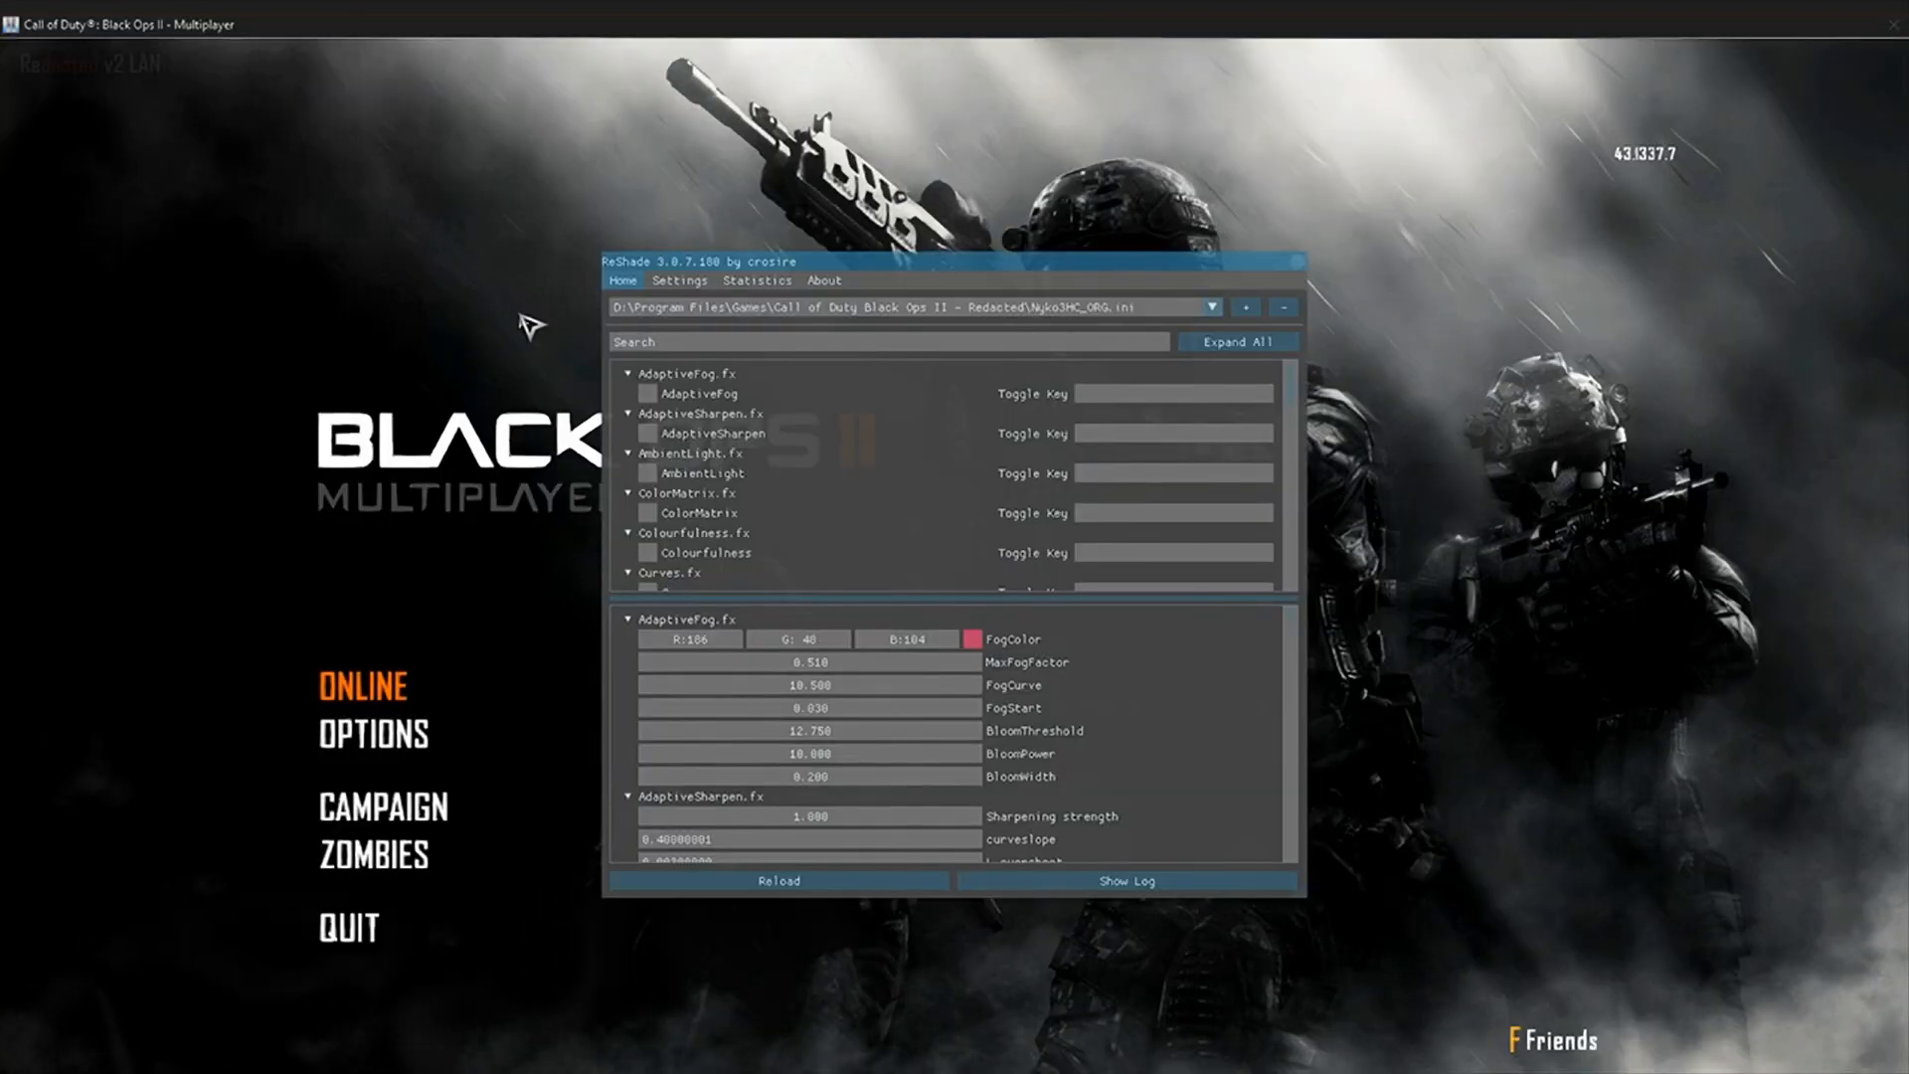
click(681, 283)
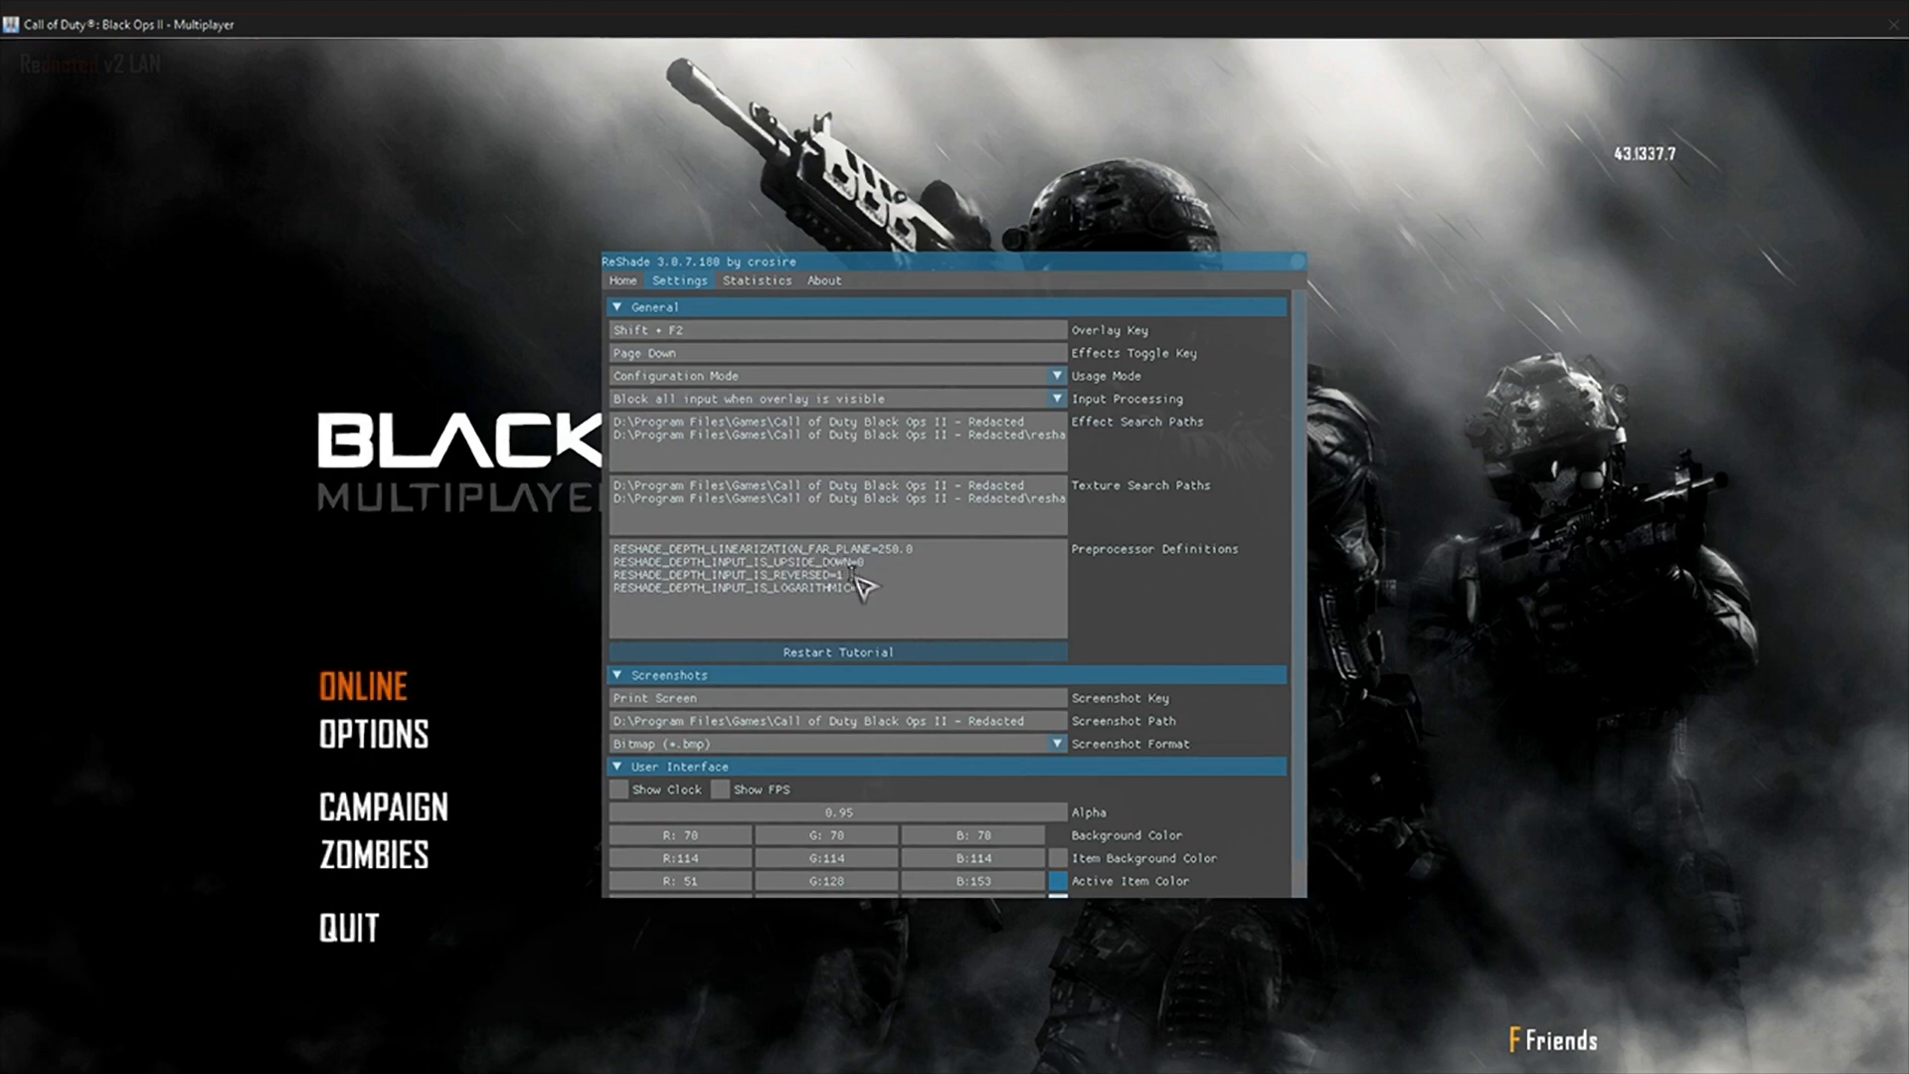
drag(878, 550, 919, 553)
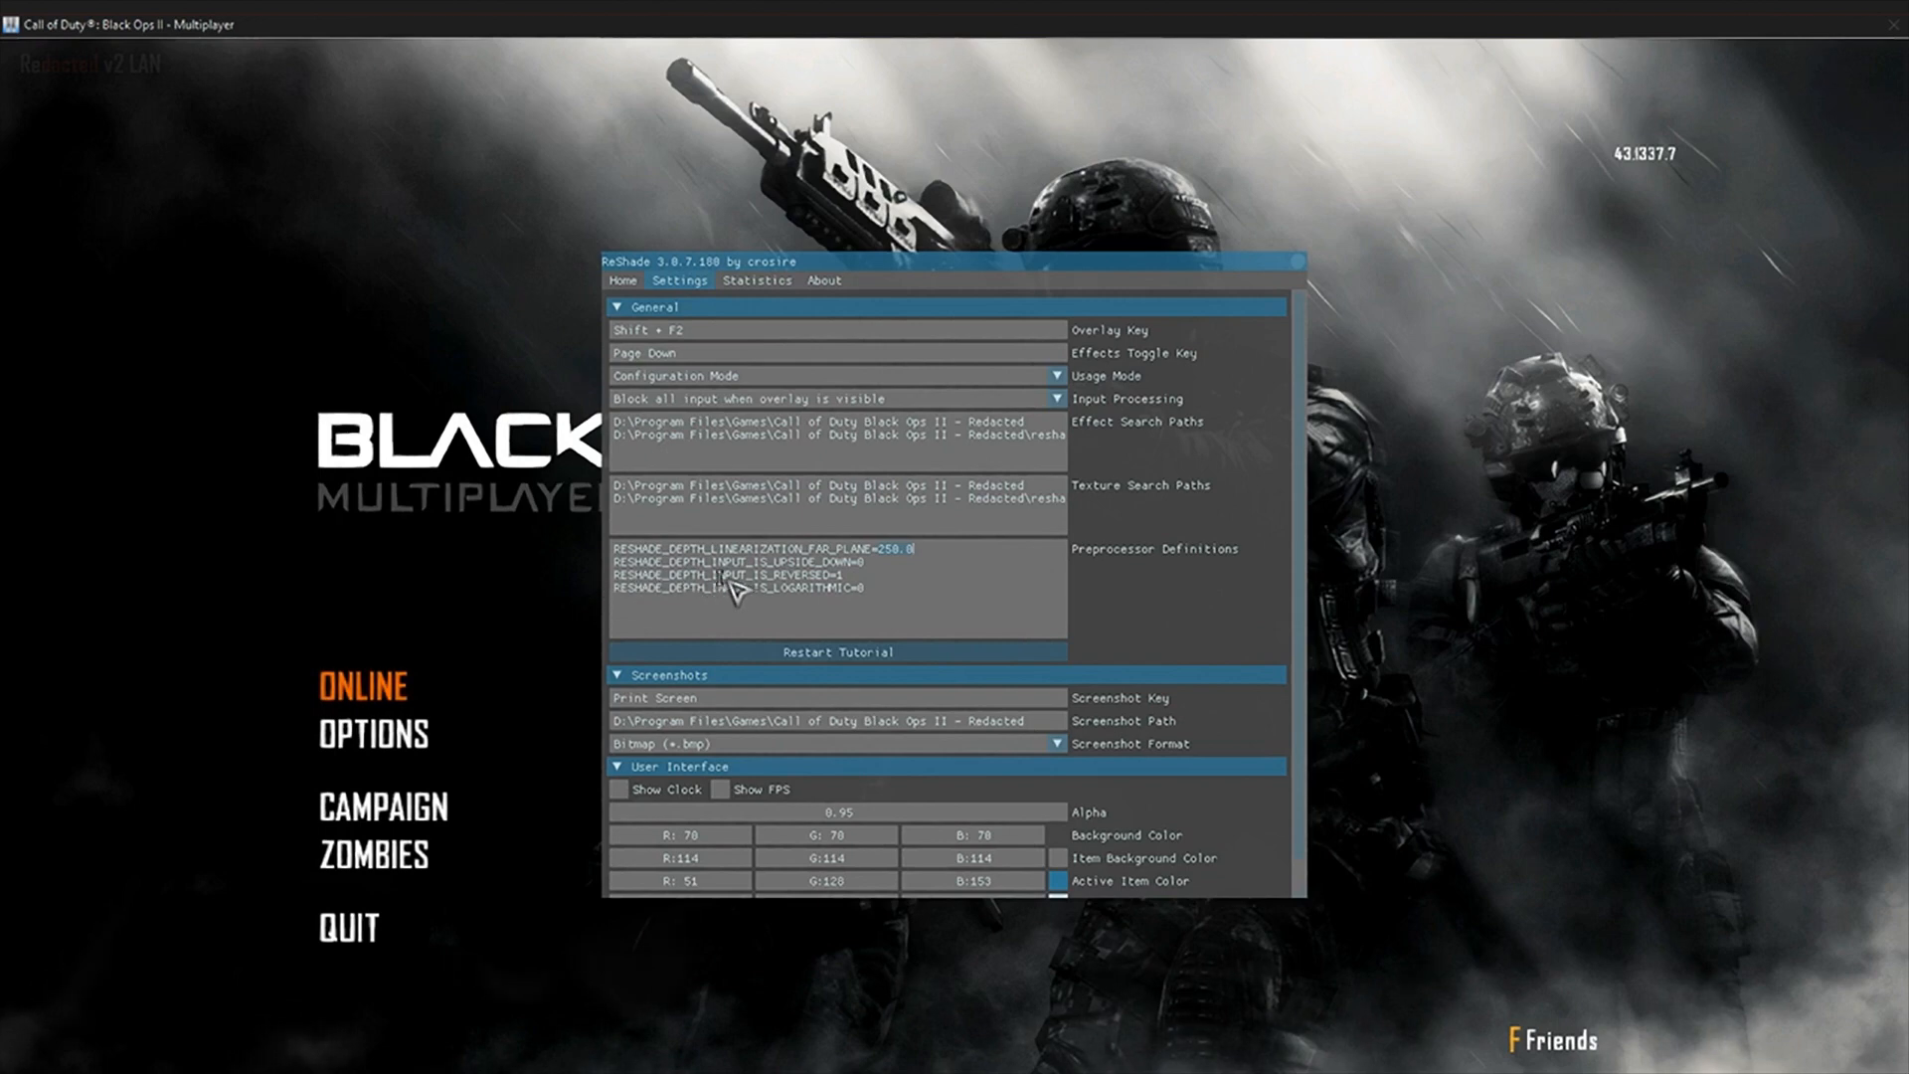
click(845, 575)
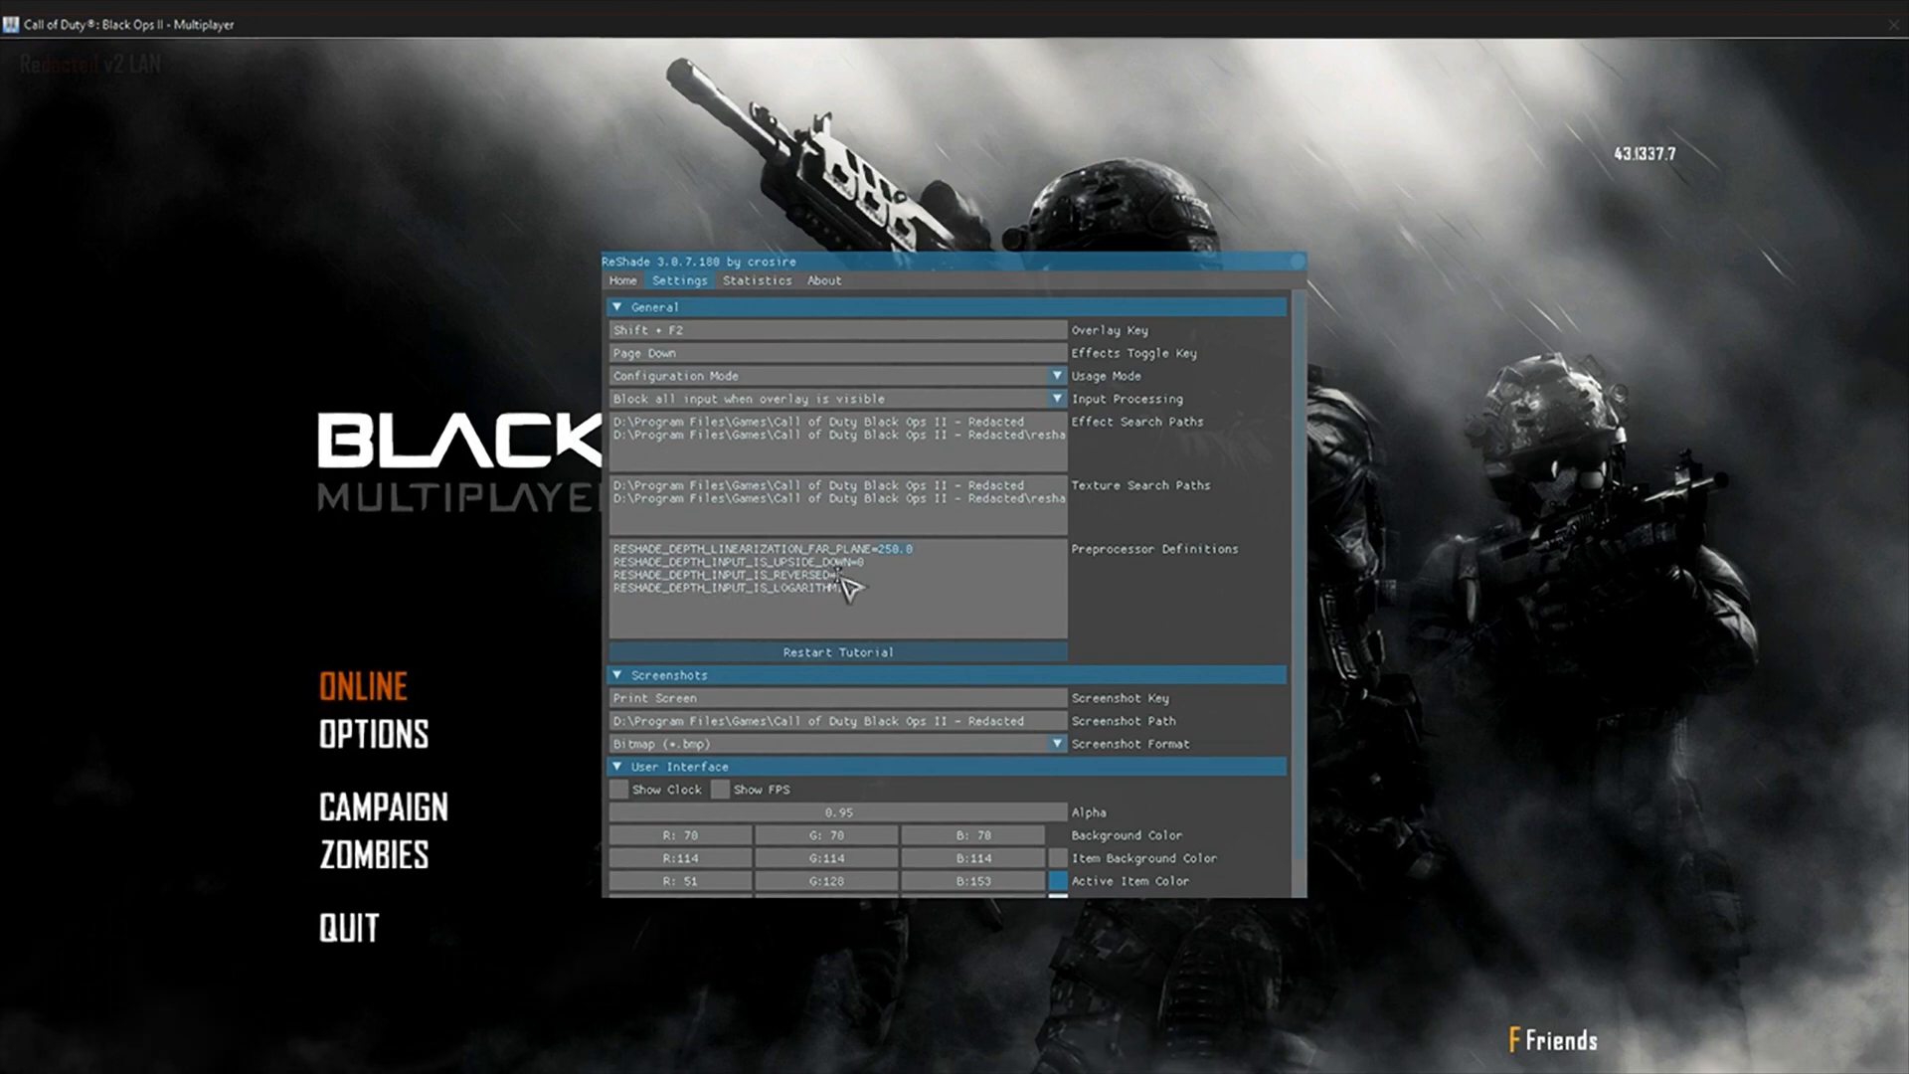
Step: Assign F5 as the toggle key for the DisplayDepth effect in the ReShade effect list
click(623, 280)
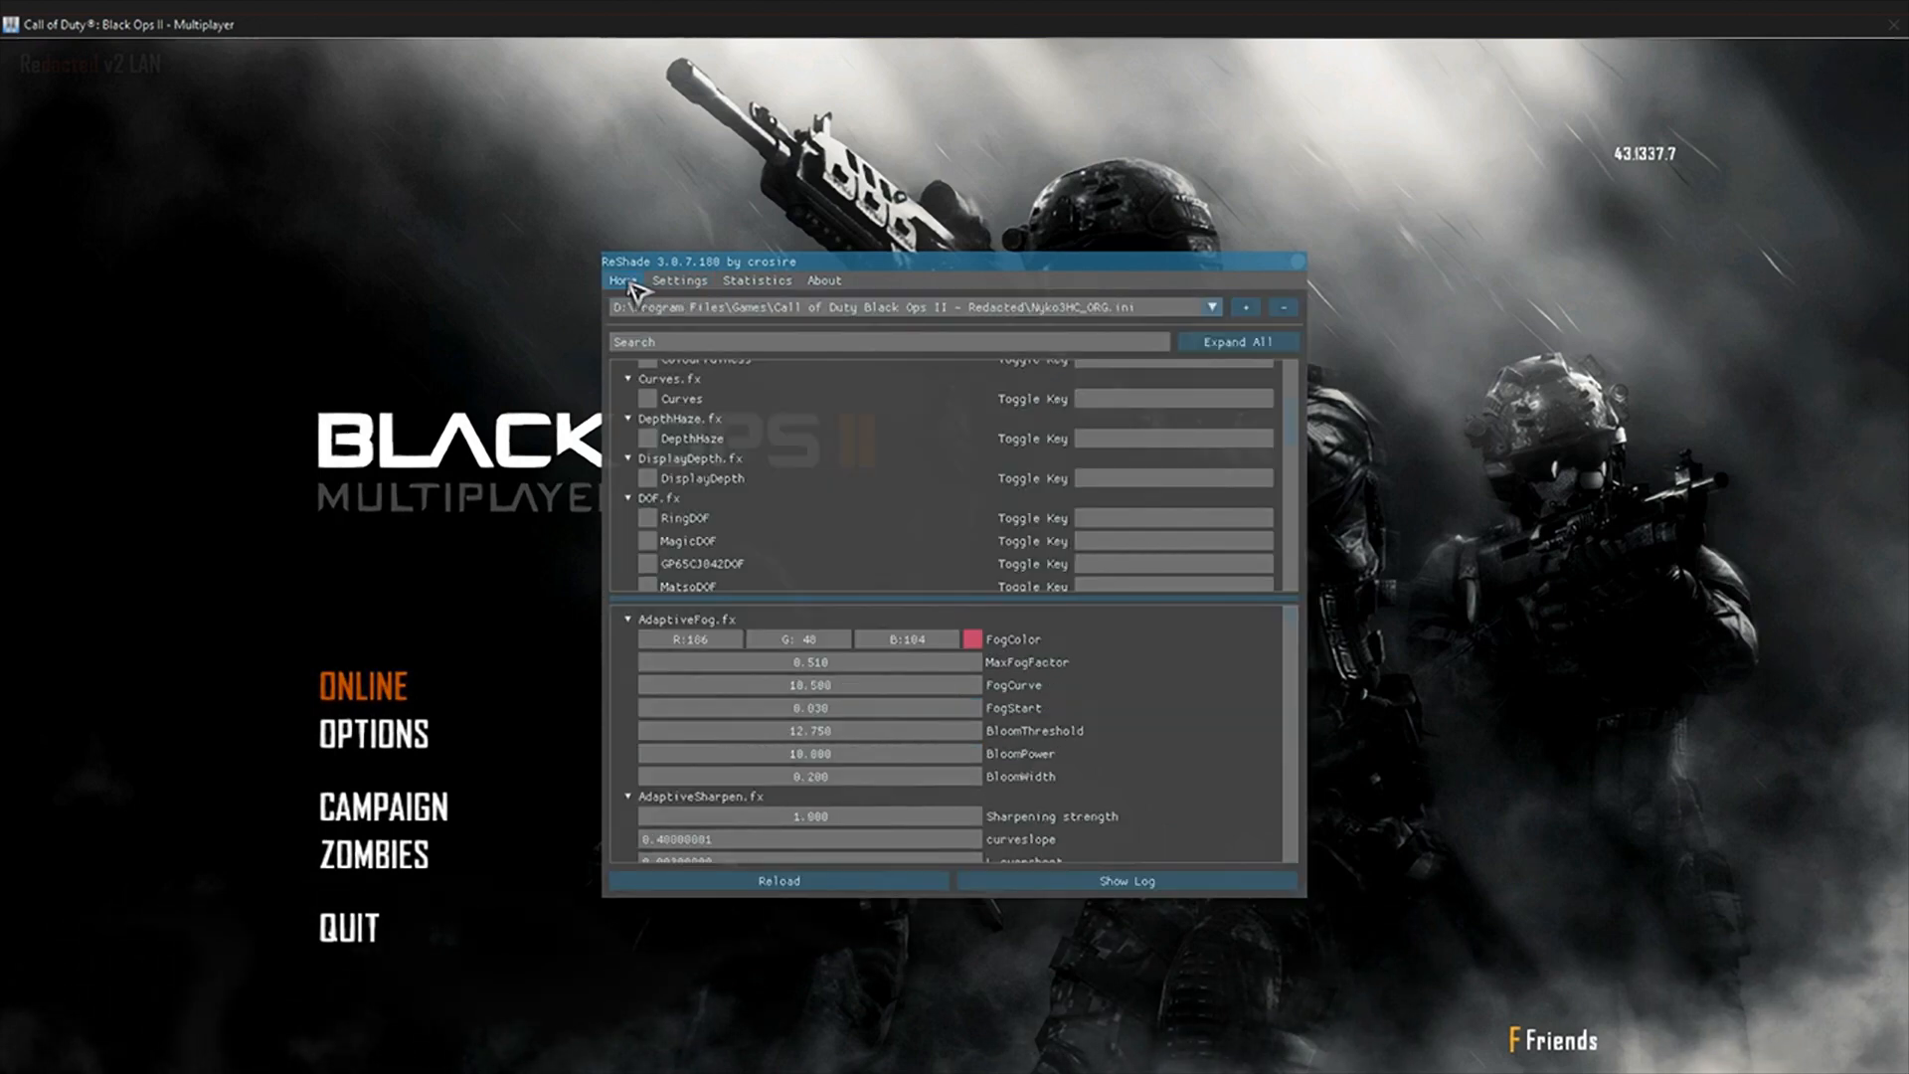
click(684, 480)
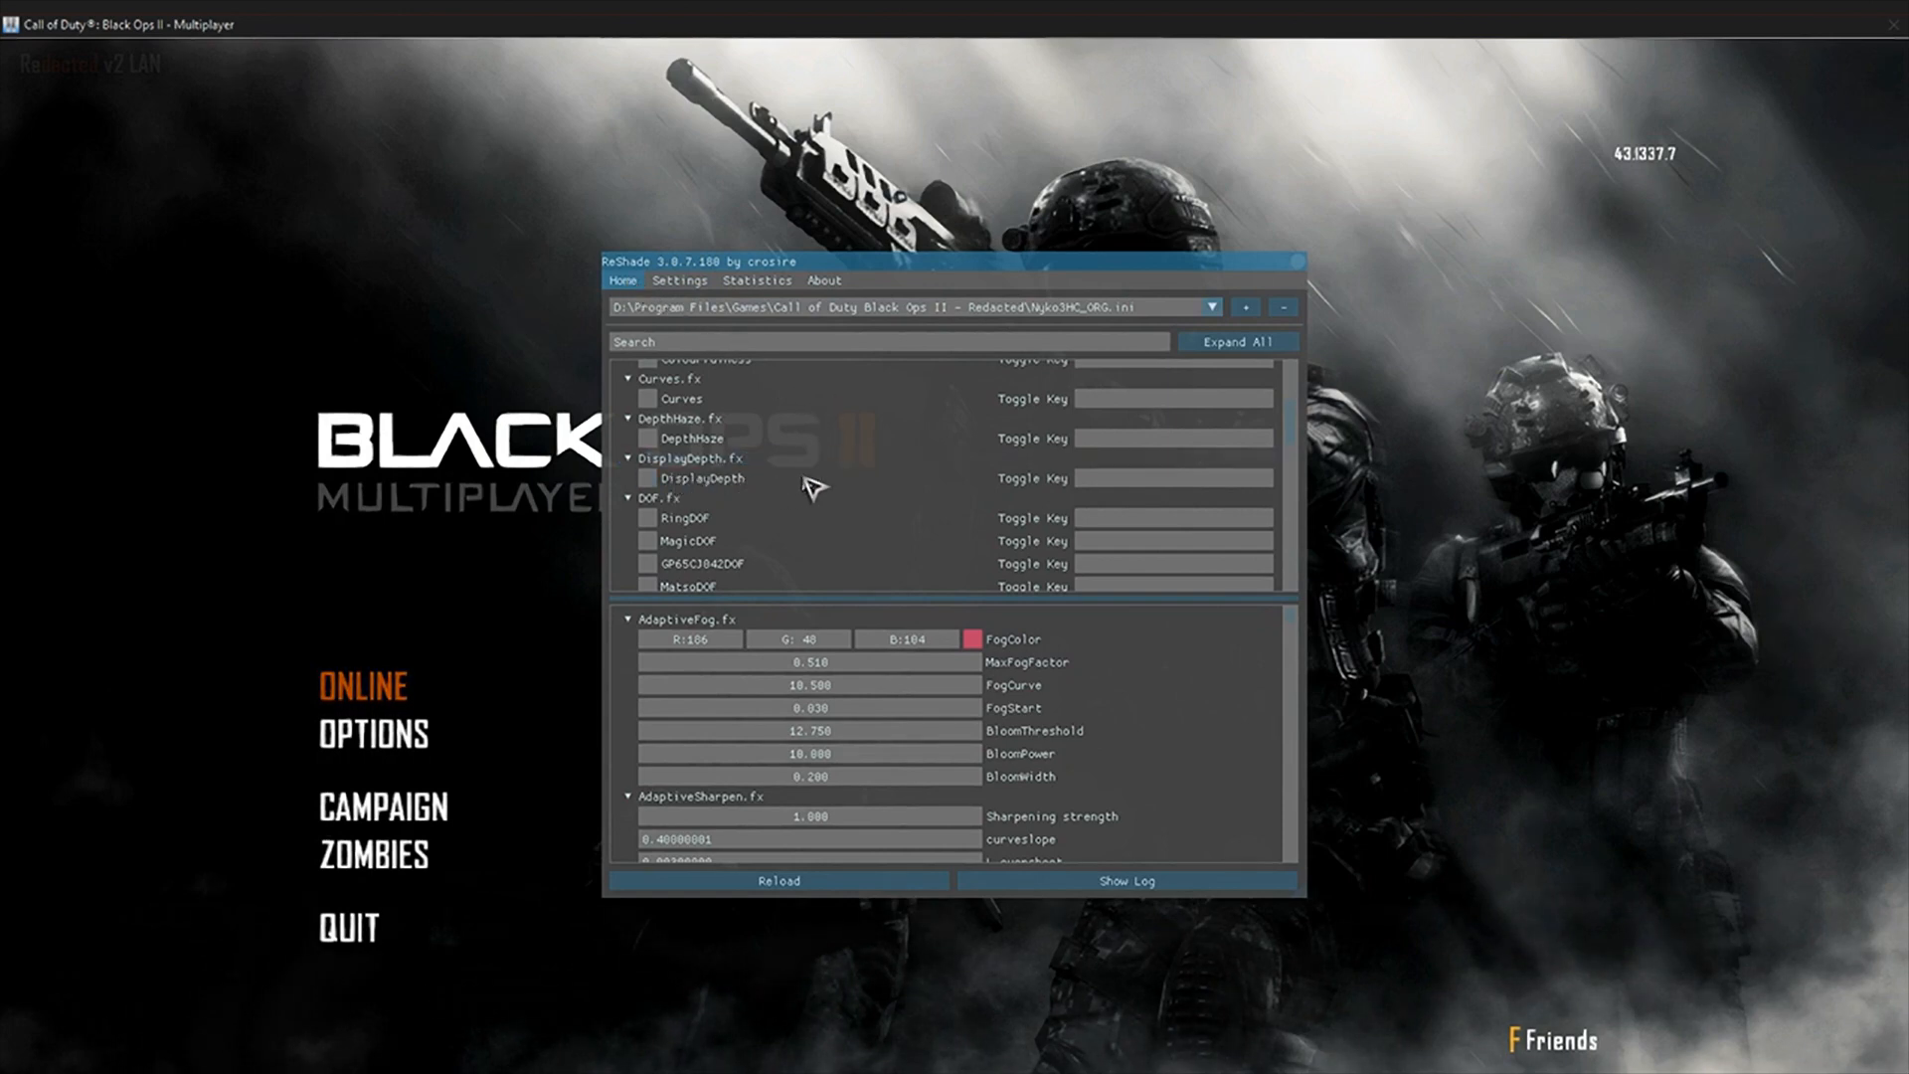
click(1117, 479)
key(F5)
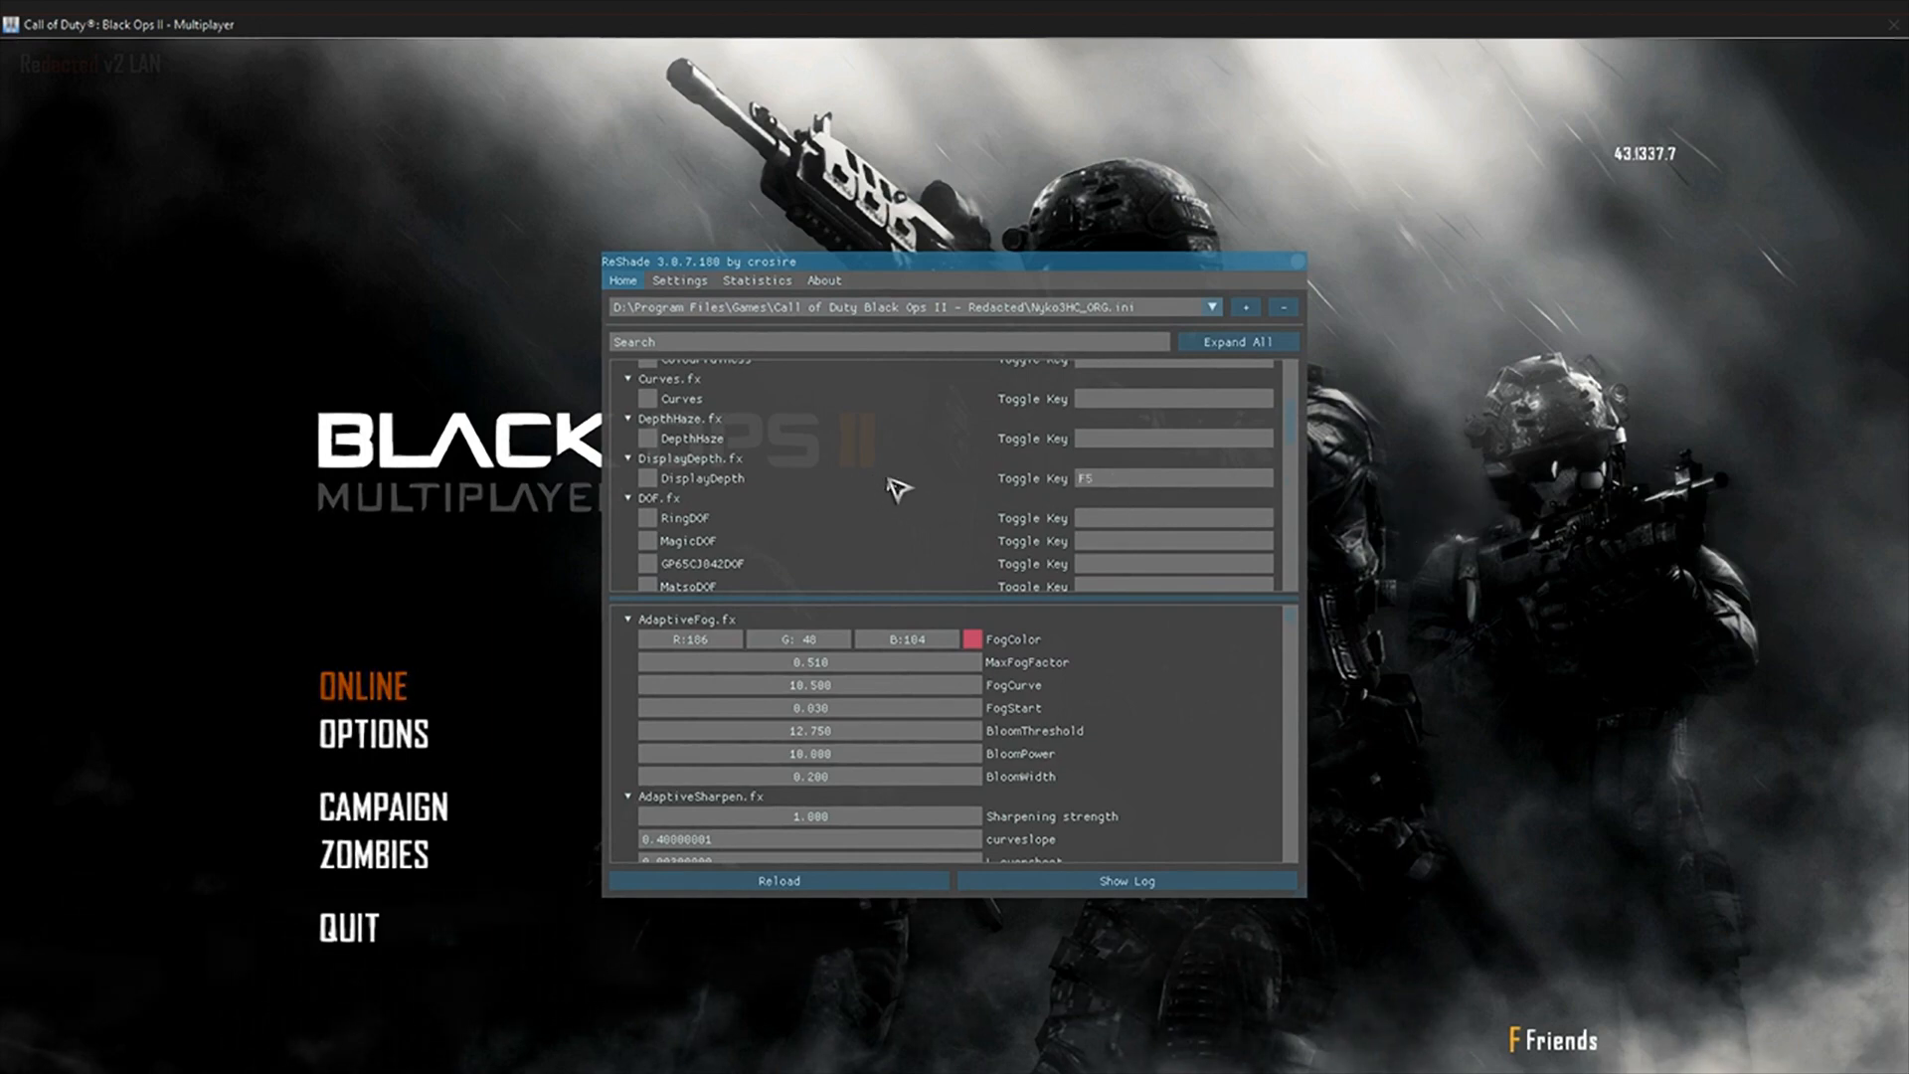
Step: Review the MXAO, SMAA, FXAA and Normals effects and their toggle keys, and toggle MXAO in the theater film
scroll(897, 487, down, 6)
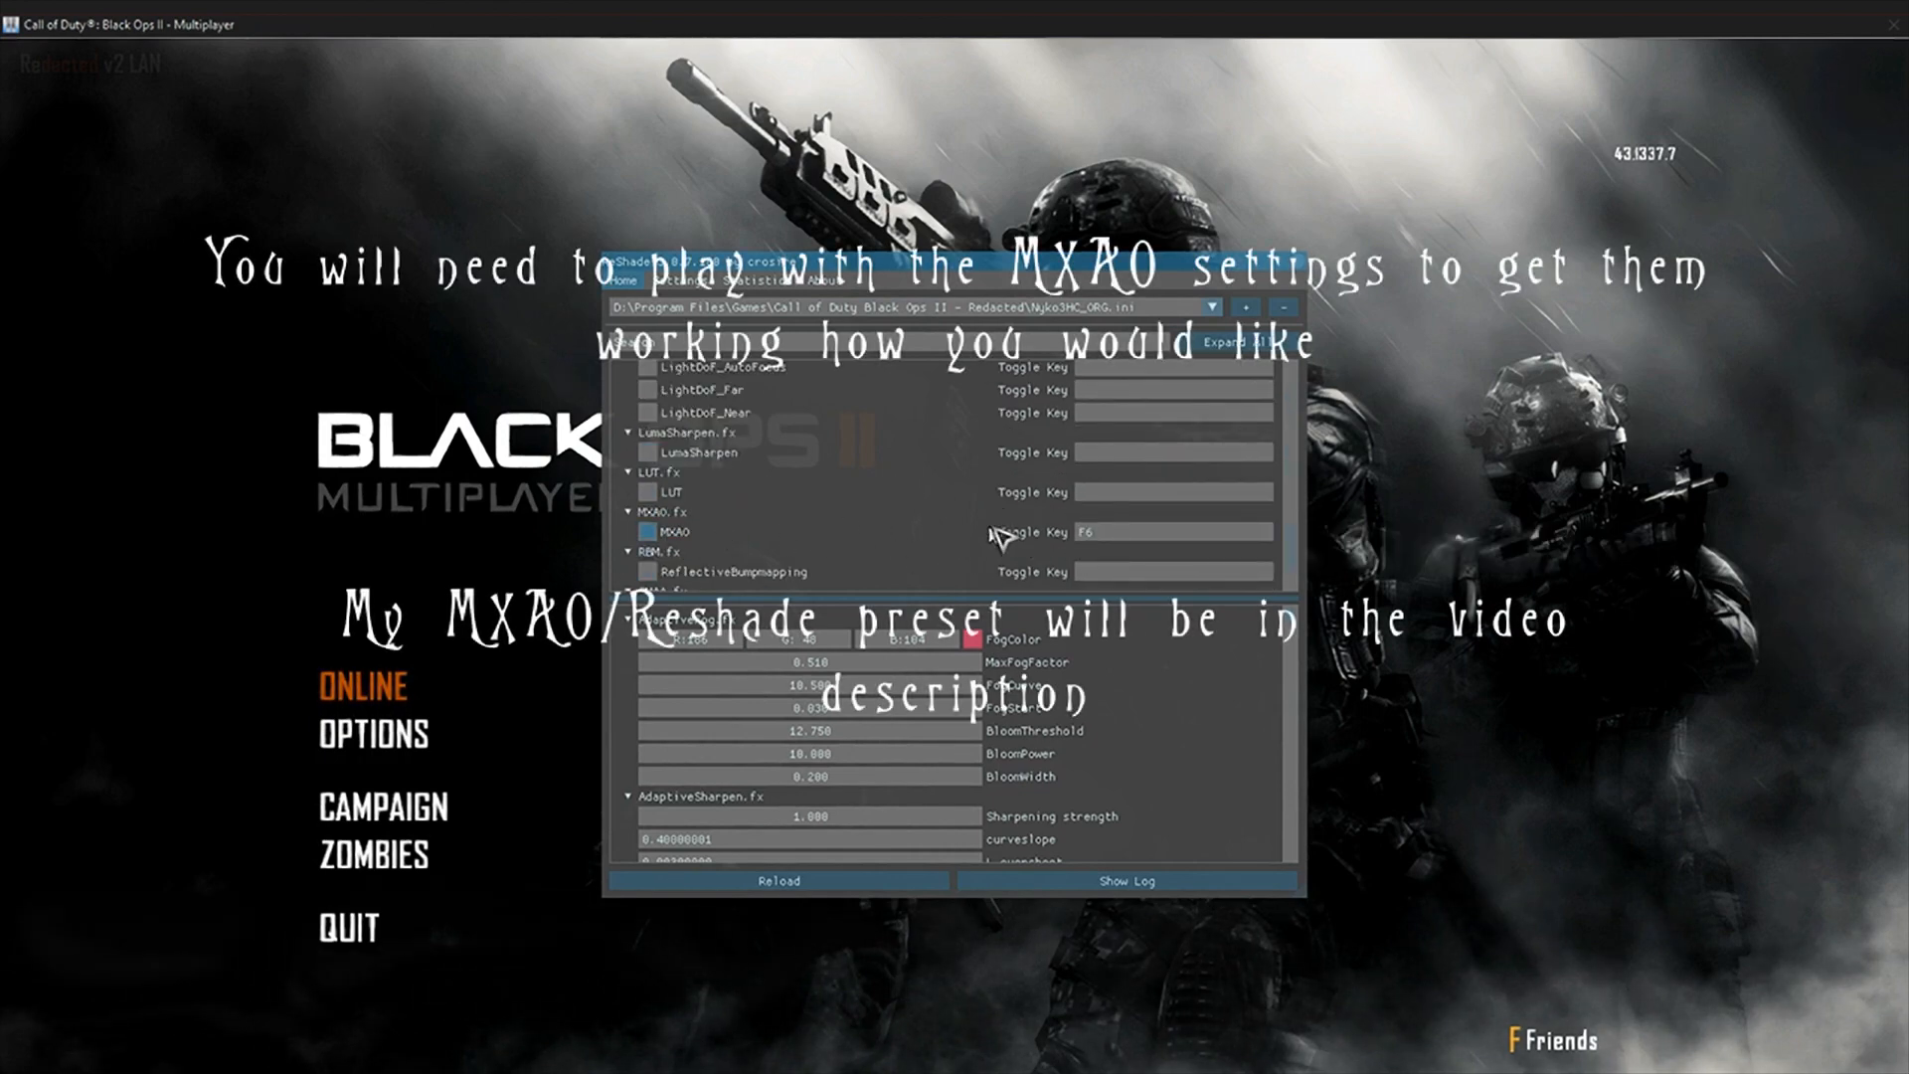
scroll(997, 537, down, 2)
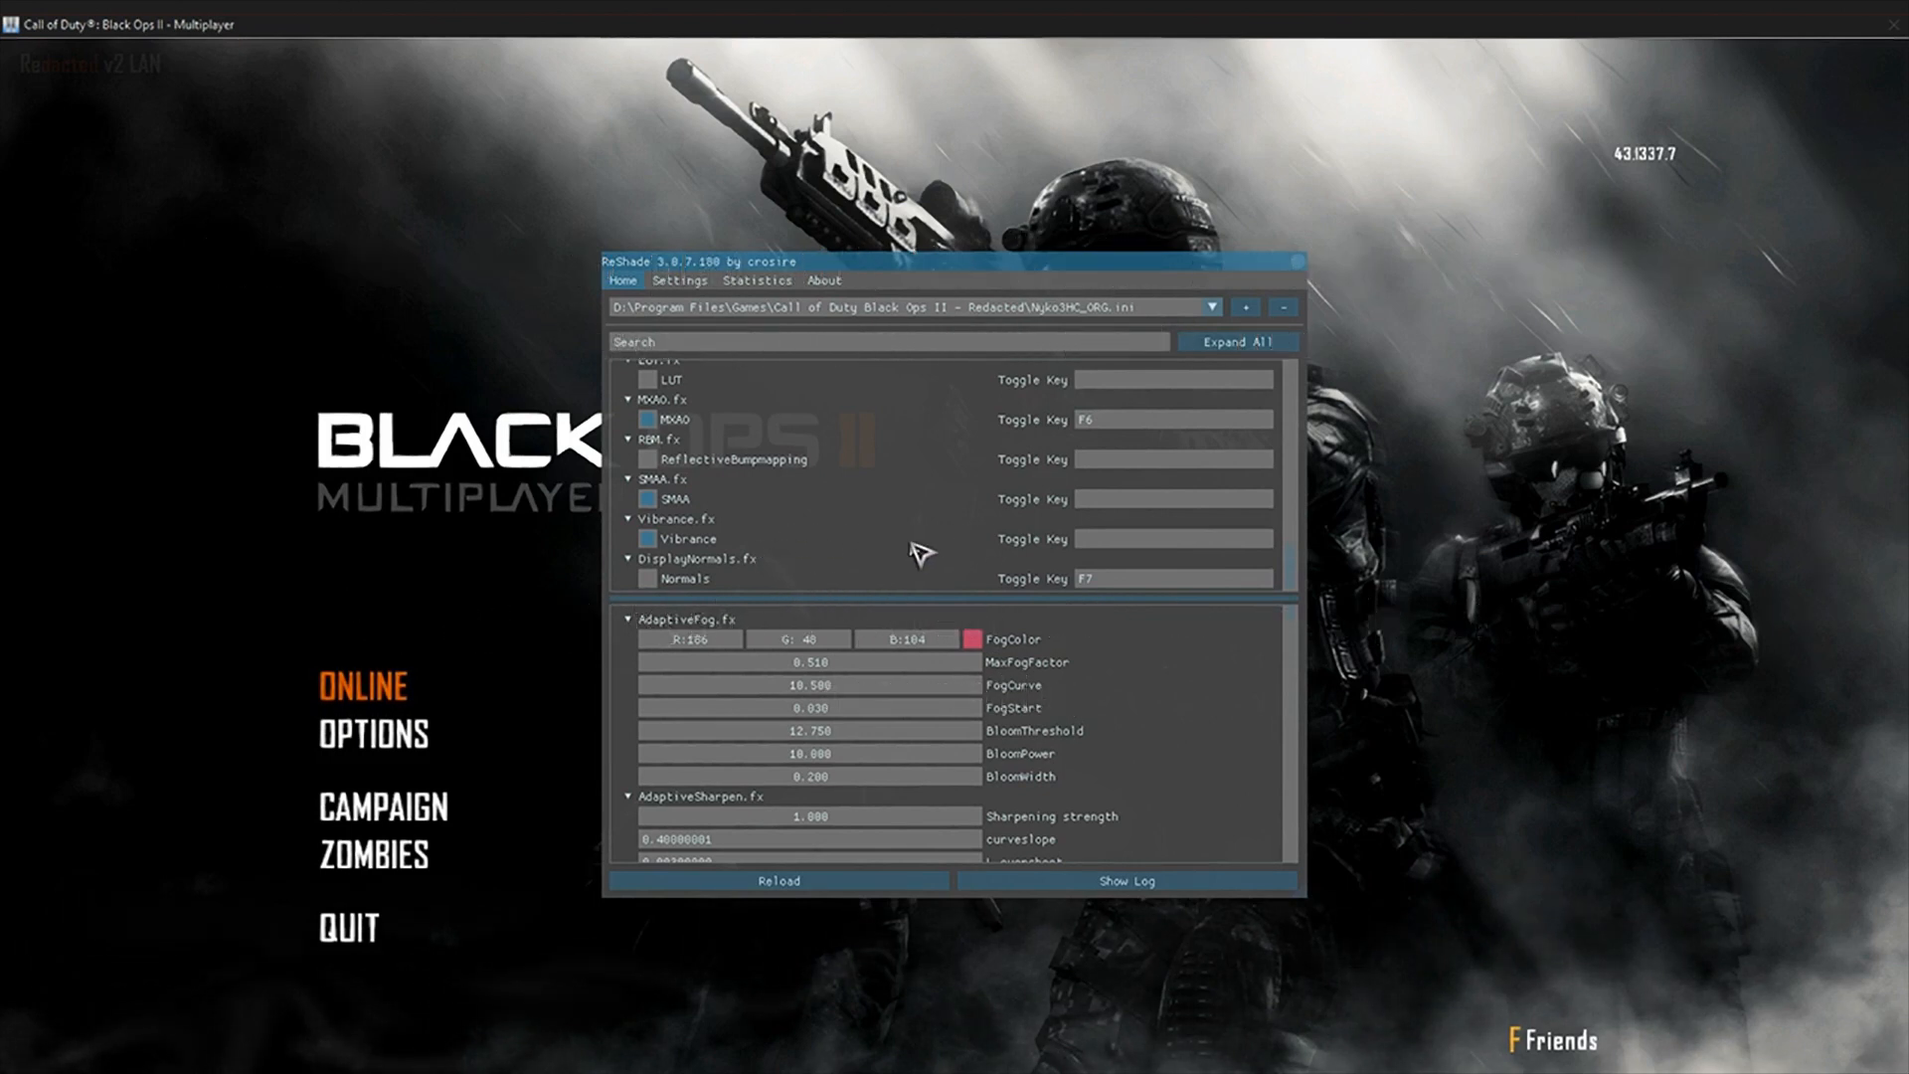
key(Home)
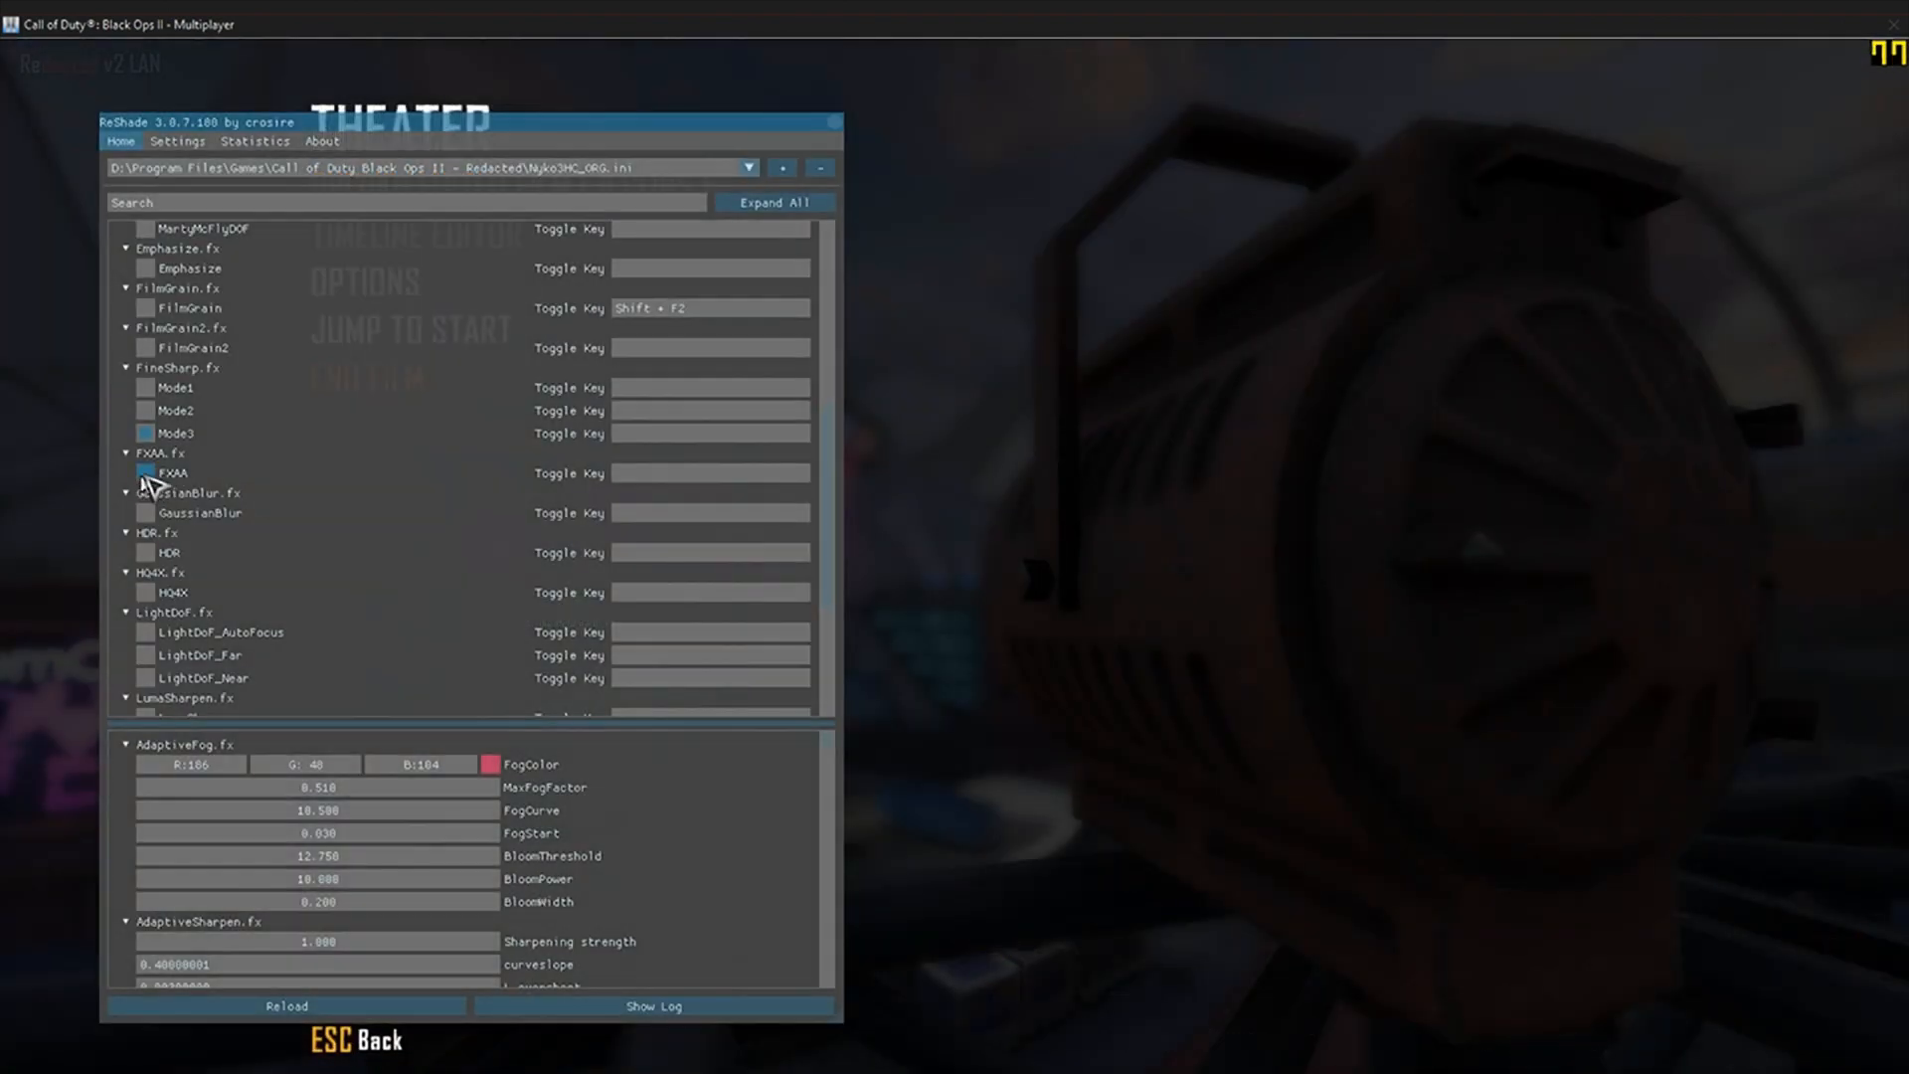
scroll(203, 492, down, 3)
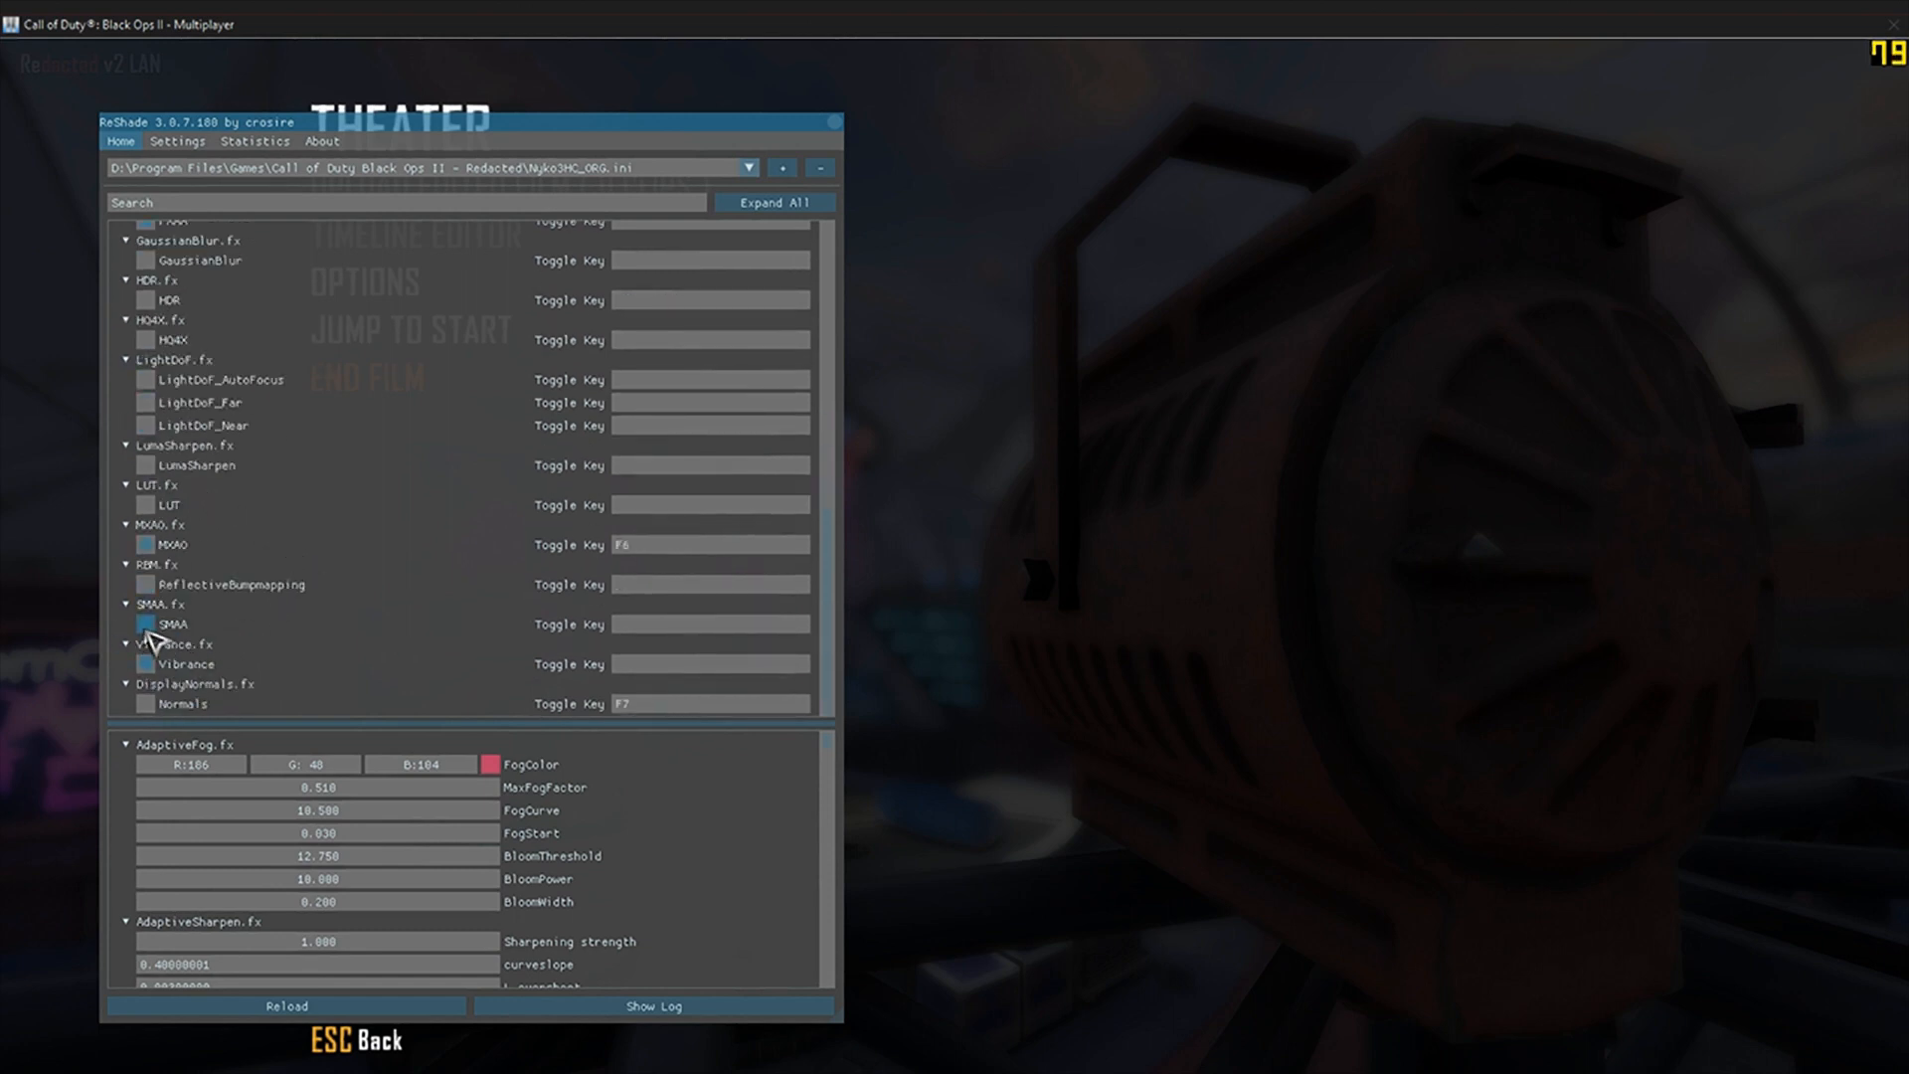
scroll(151, 636, up, 2)
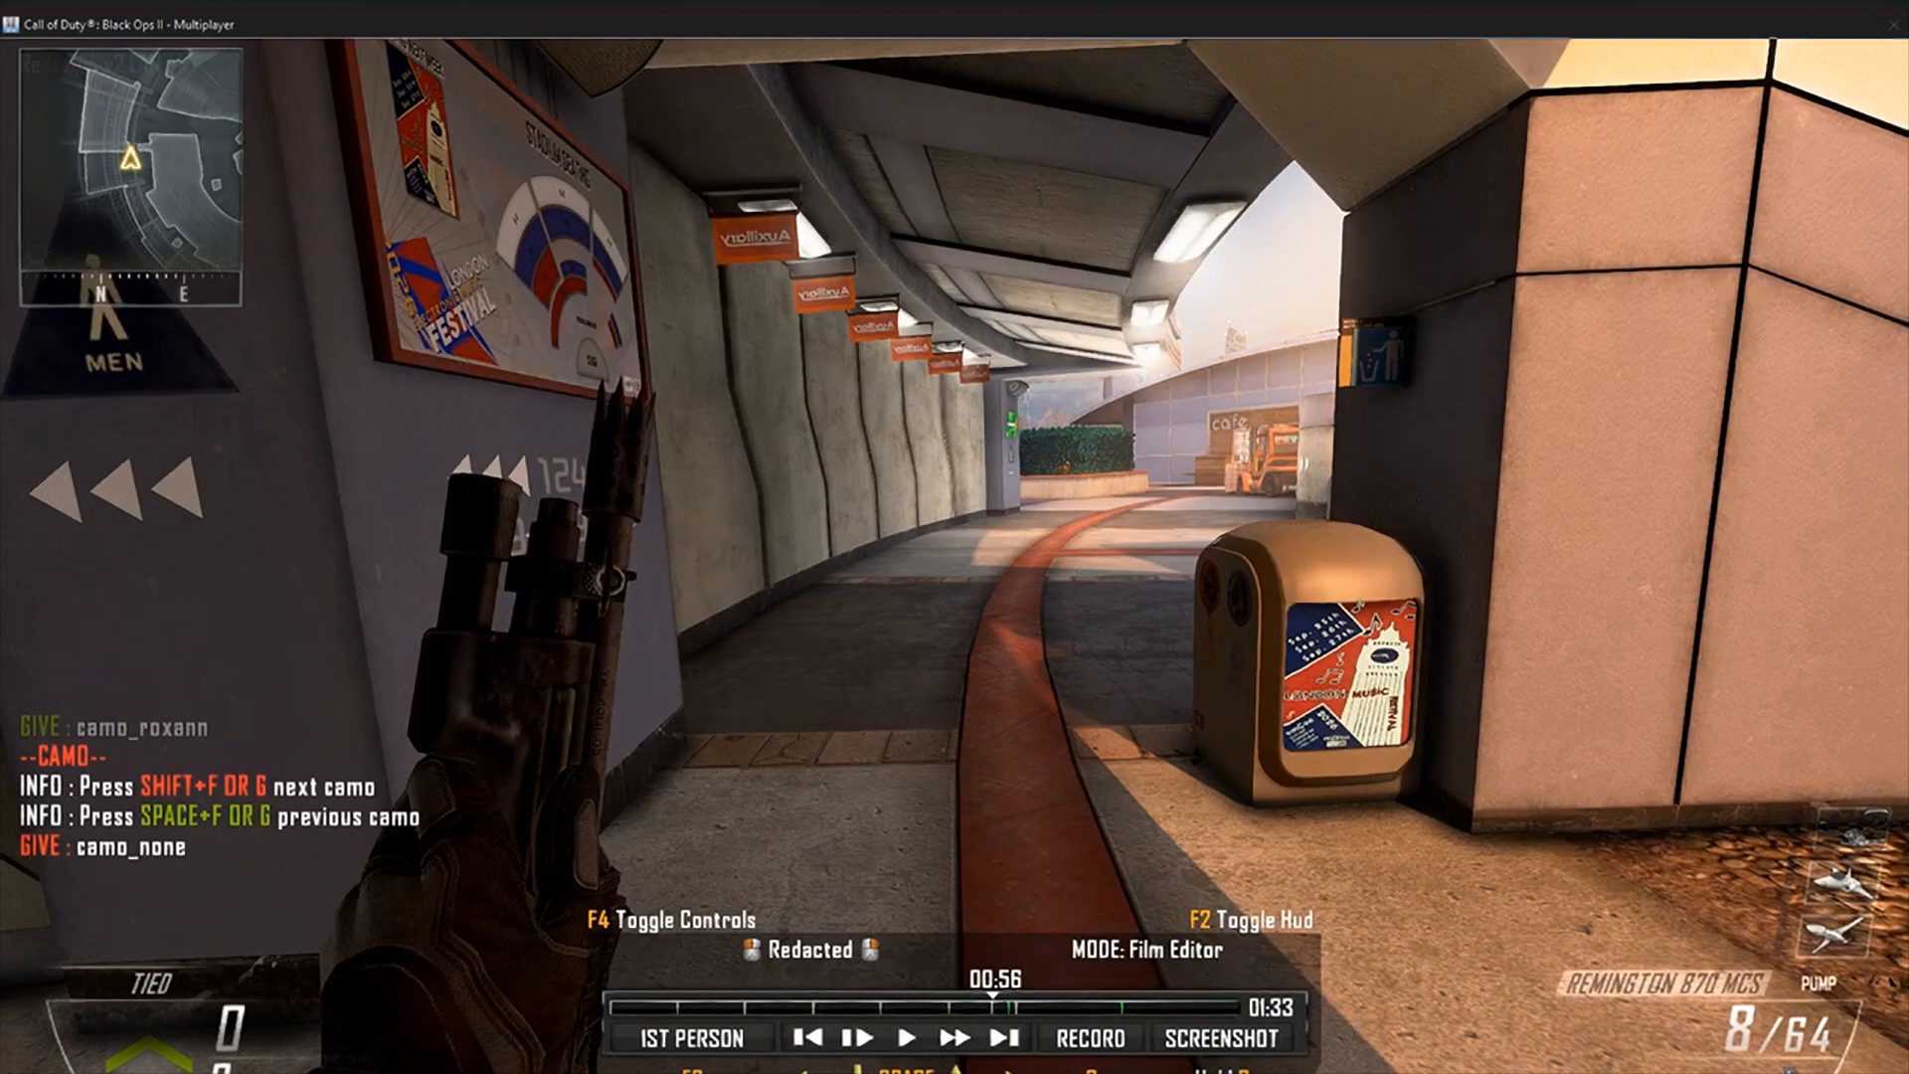
key(F6)
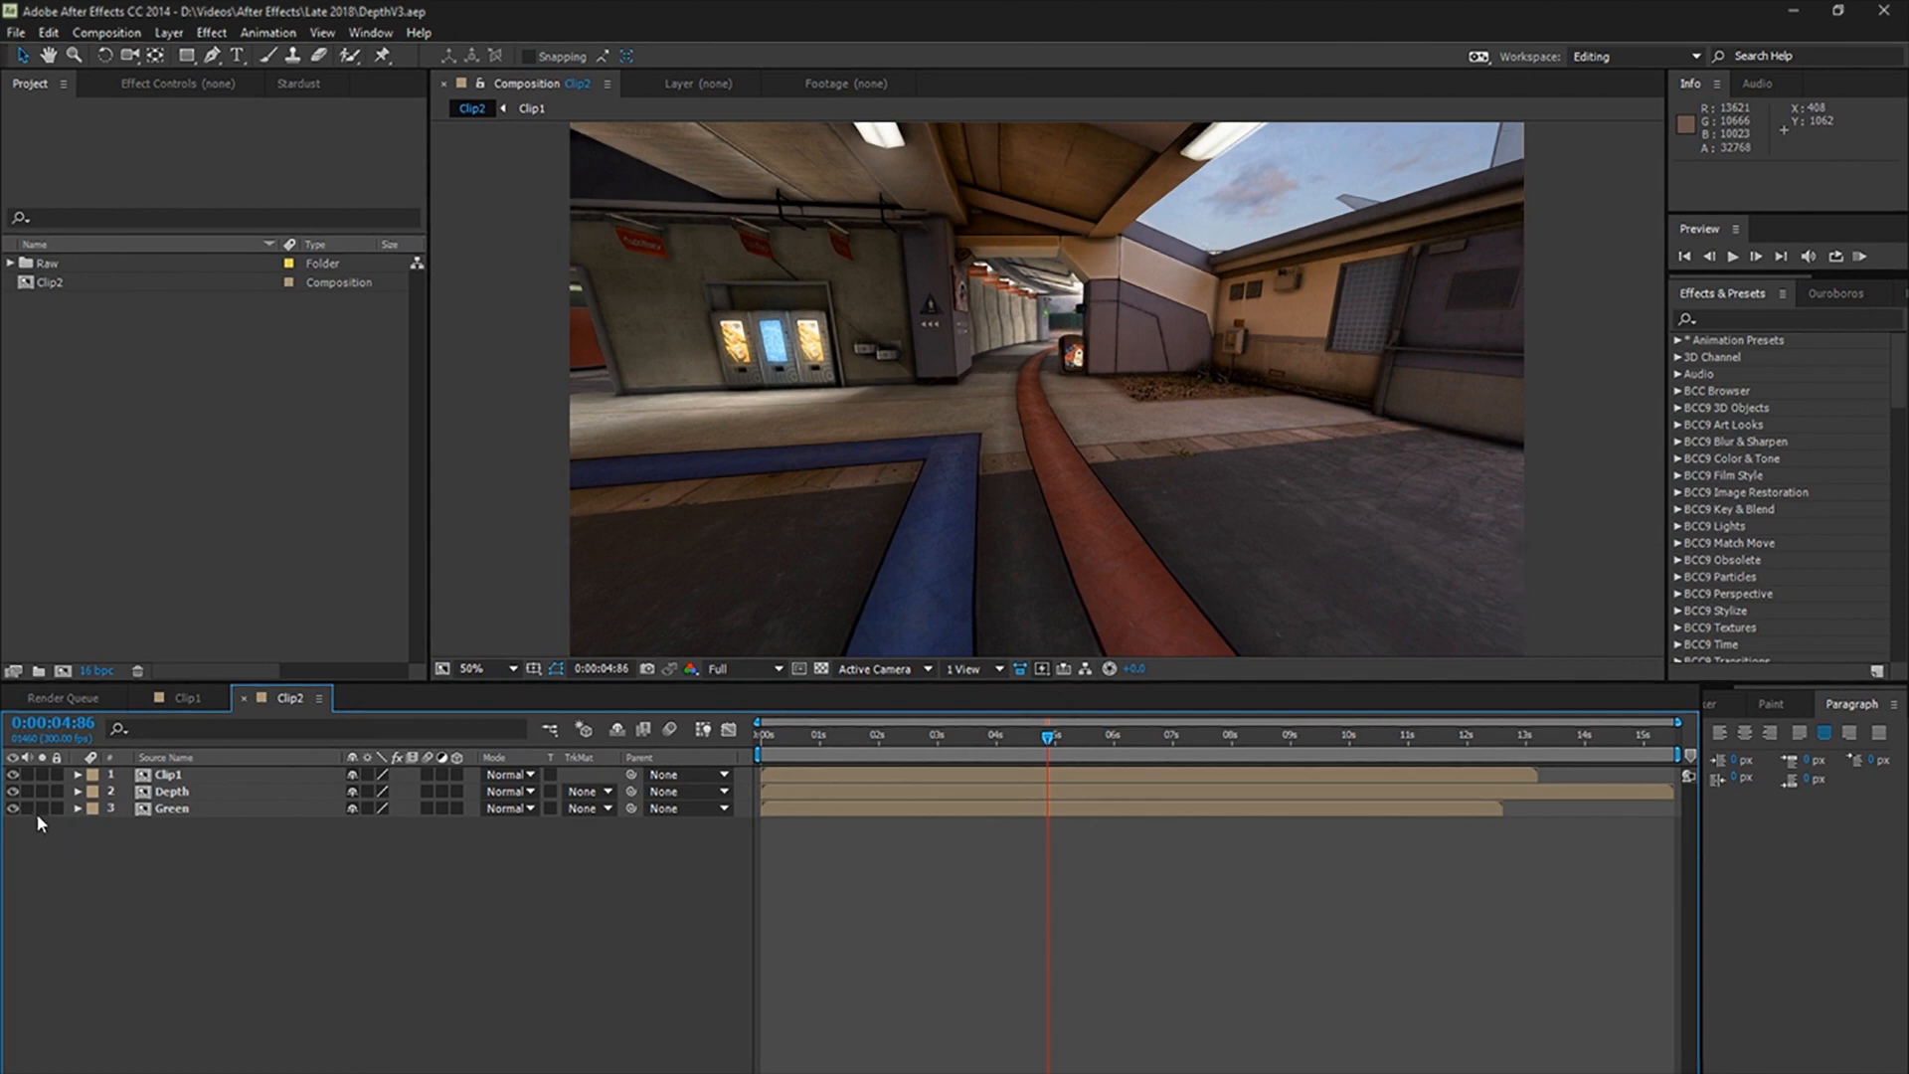
Step: Switch to After Effects, hide the Green layer in the Clip2 composition and move the Depth layer above Clip1
click(13, 809)
click(171, 793)
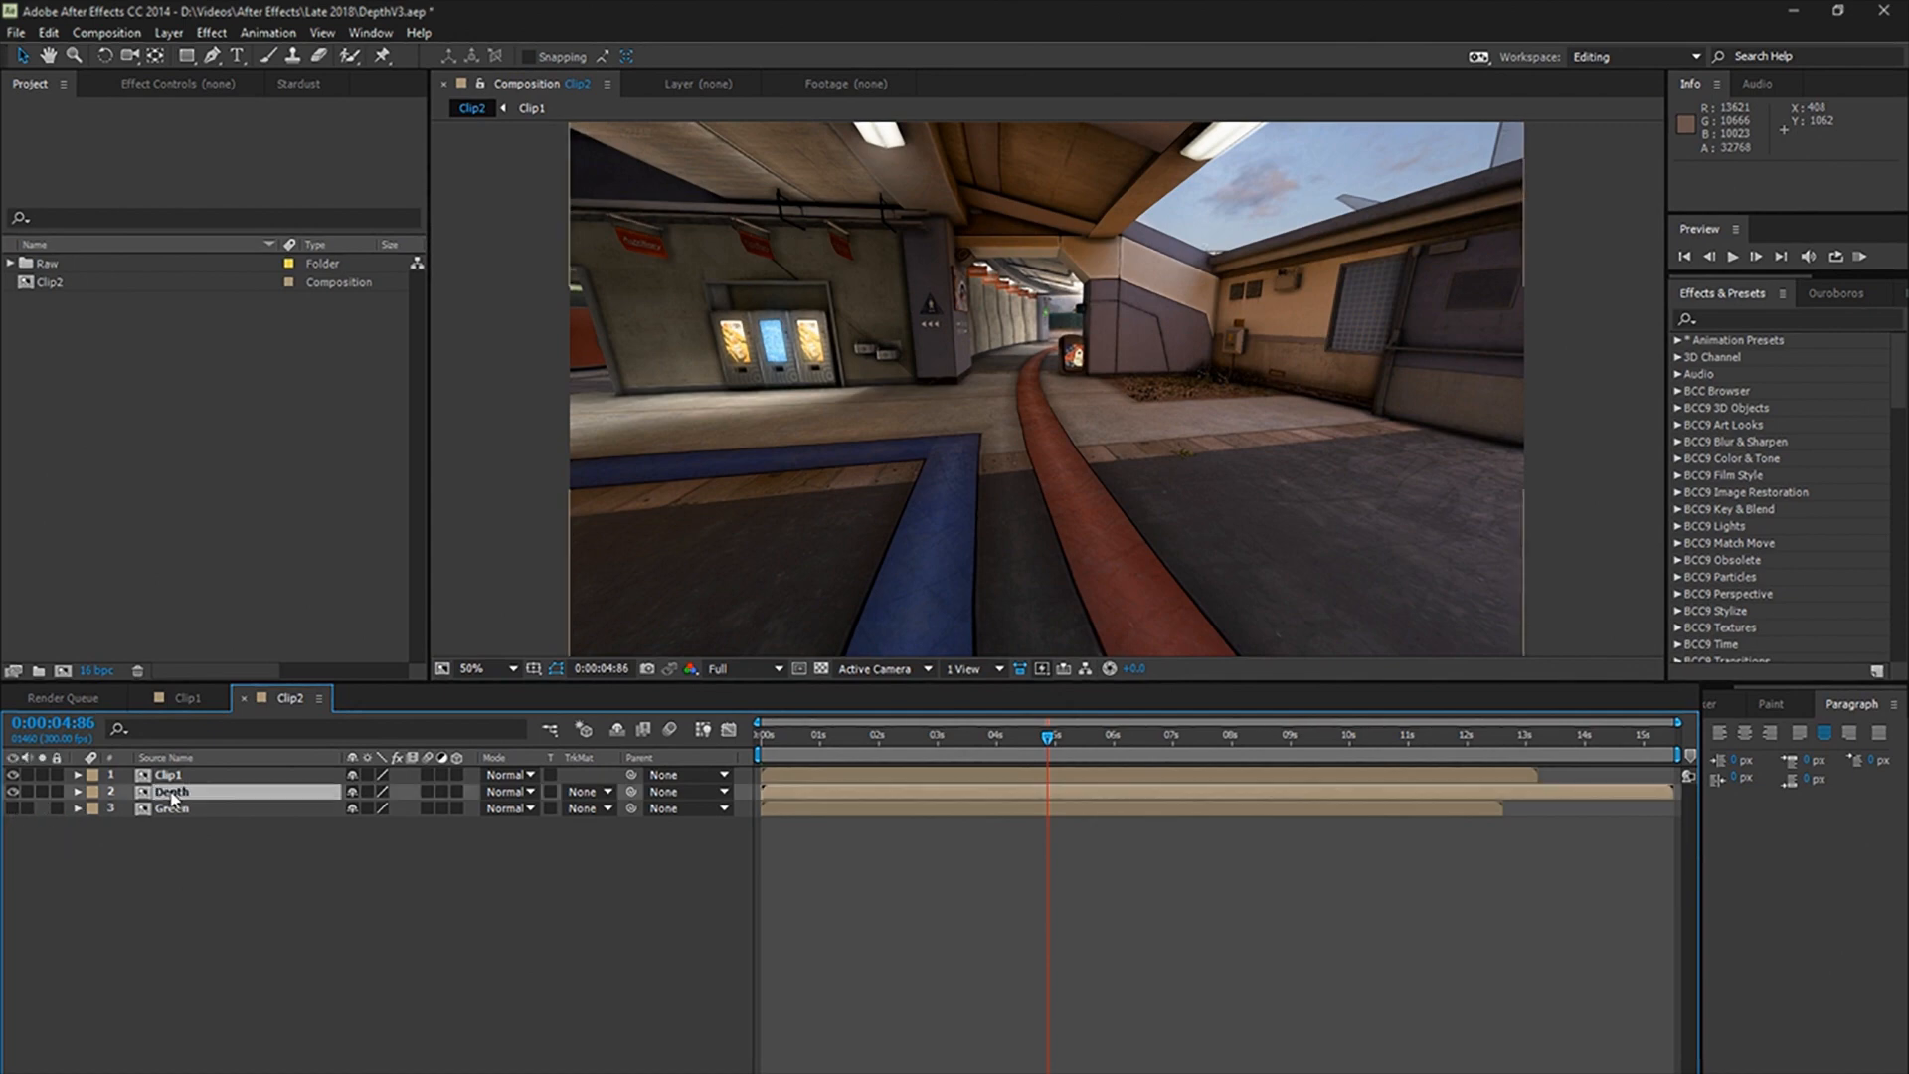
drag(171, 795, 175, 770)
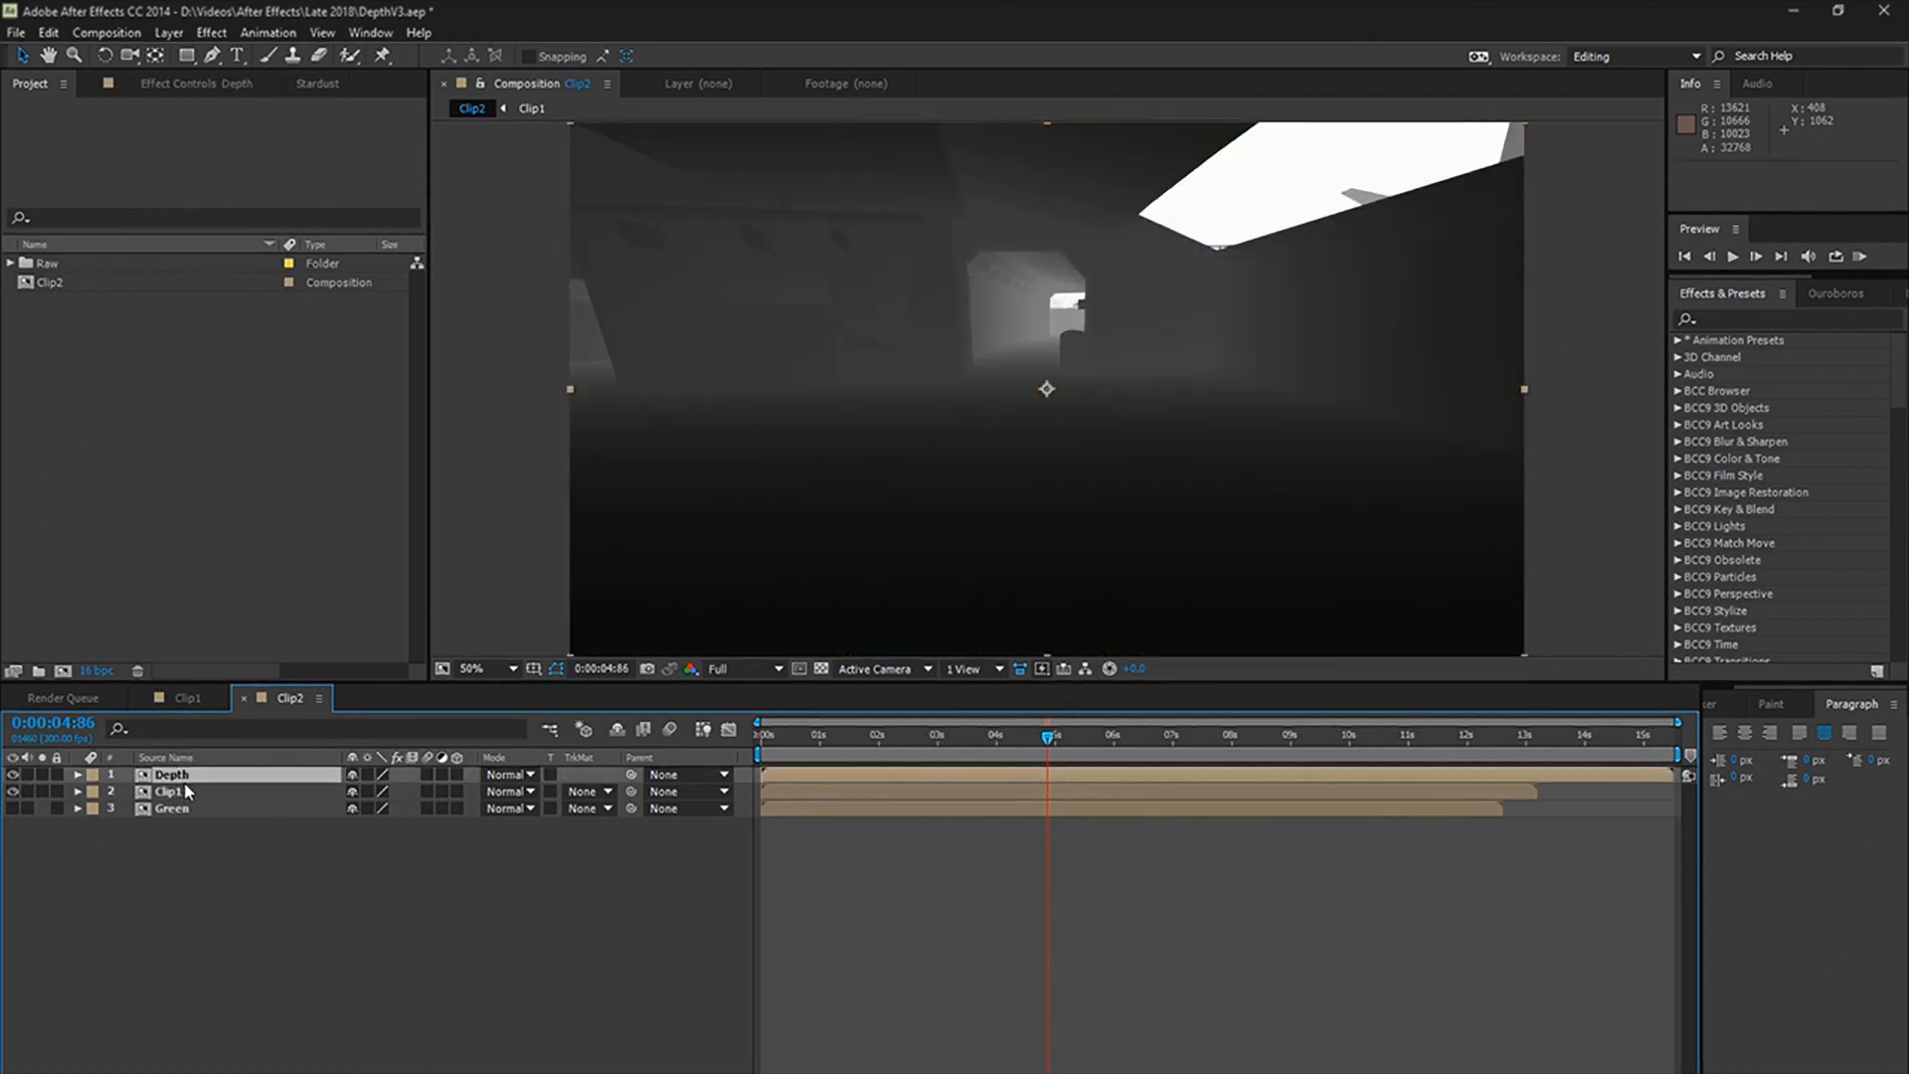
Step: Set the Depth layer's opacity to 64% and slide it in time until its edges line up with Clip1 around 0:00:04:86
key(t)
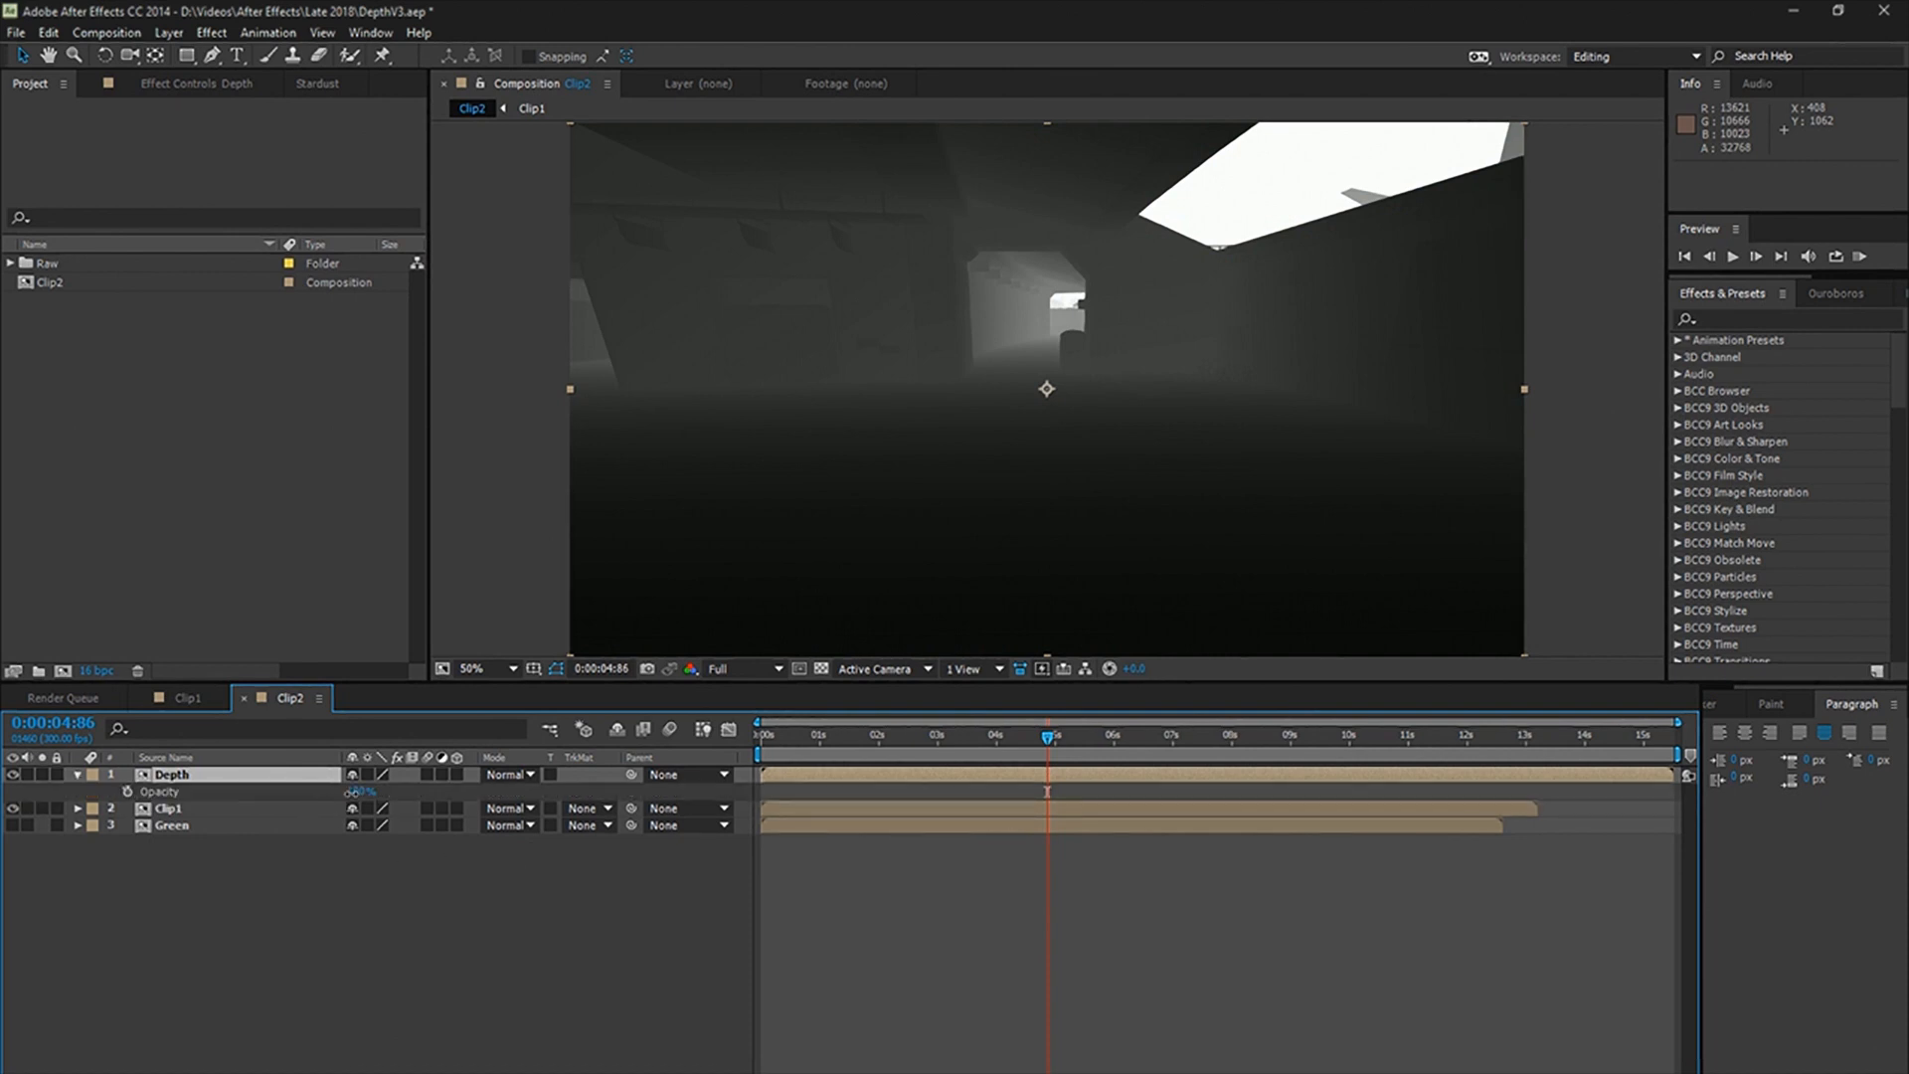
drag(355, 791, 323, 801)
scroll(1165, 348, up, 1)
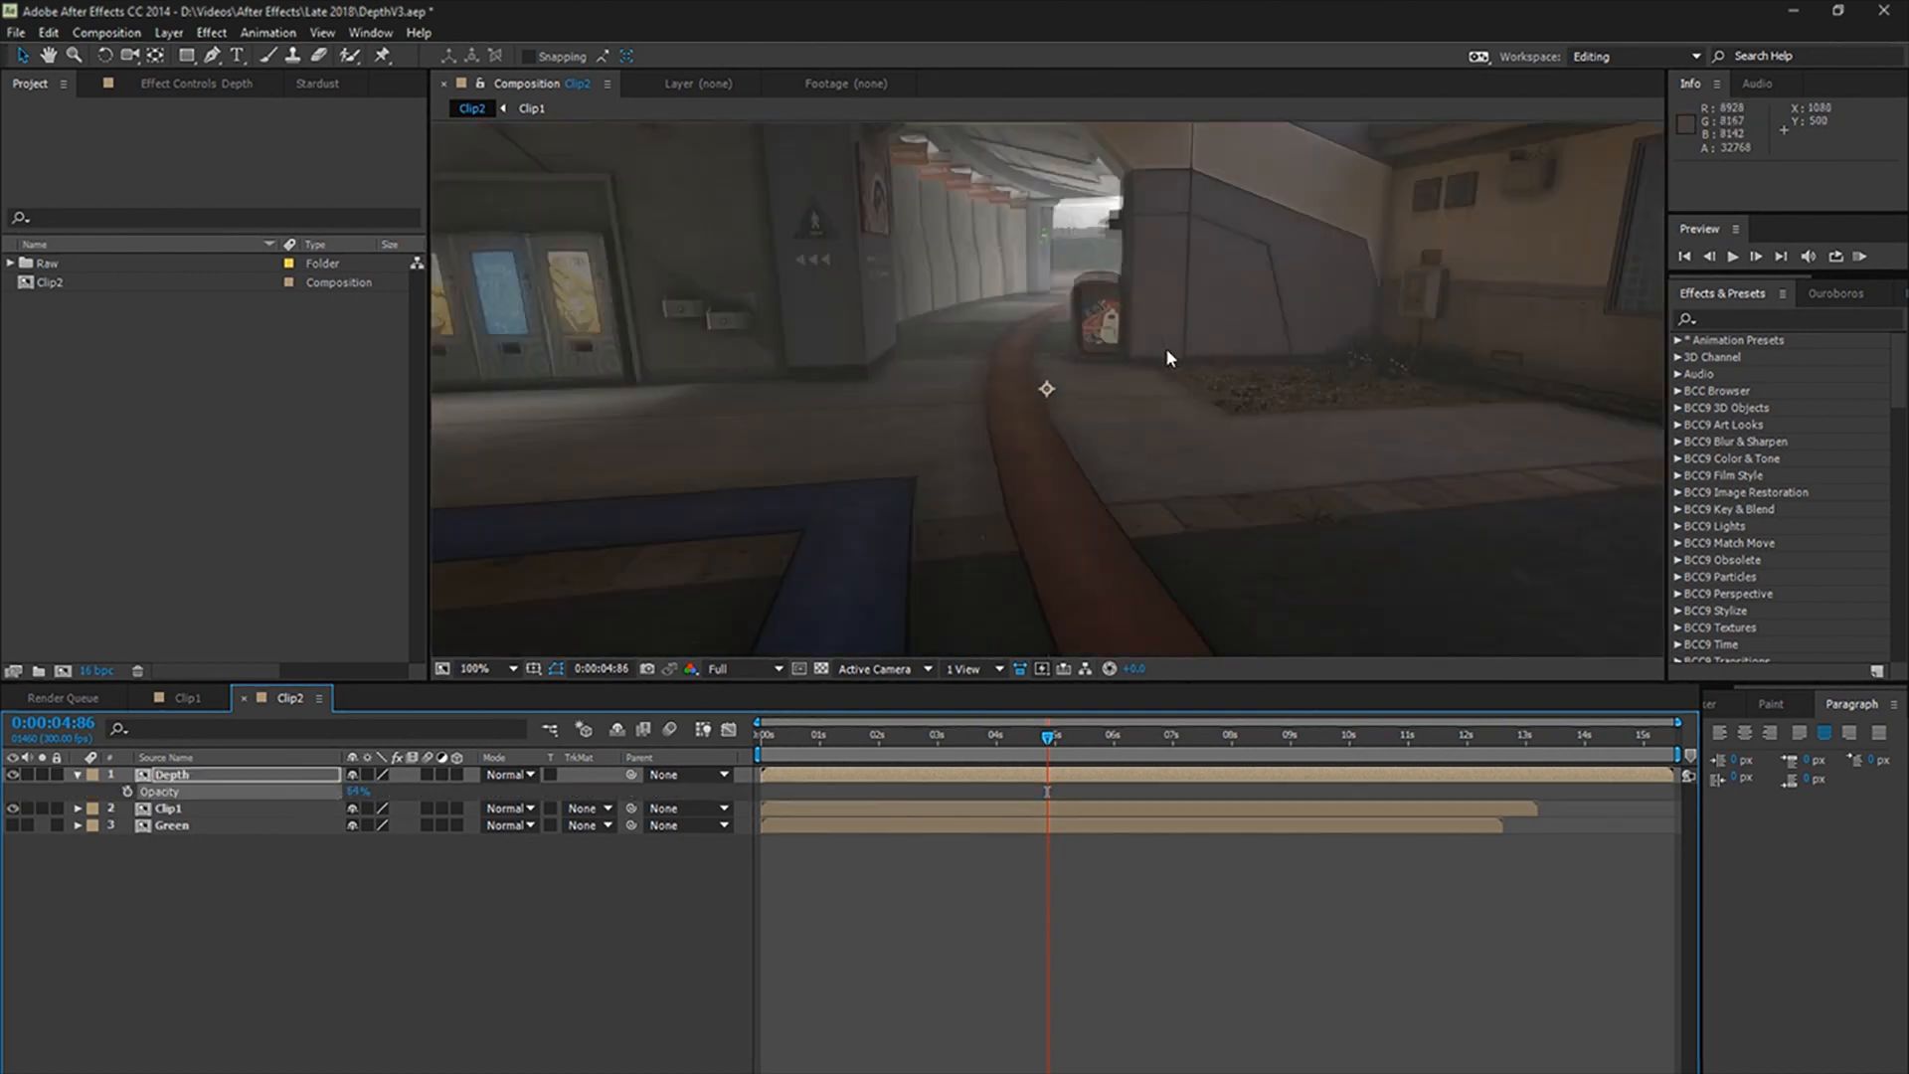
key(space)
drag(1215, 218, 866, 621)
scroll(1019, 459, up, 1)
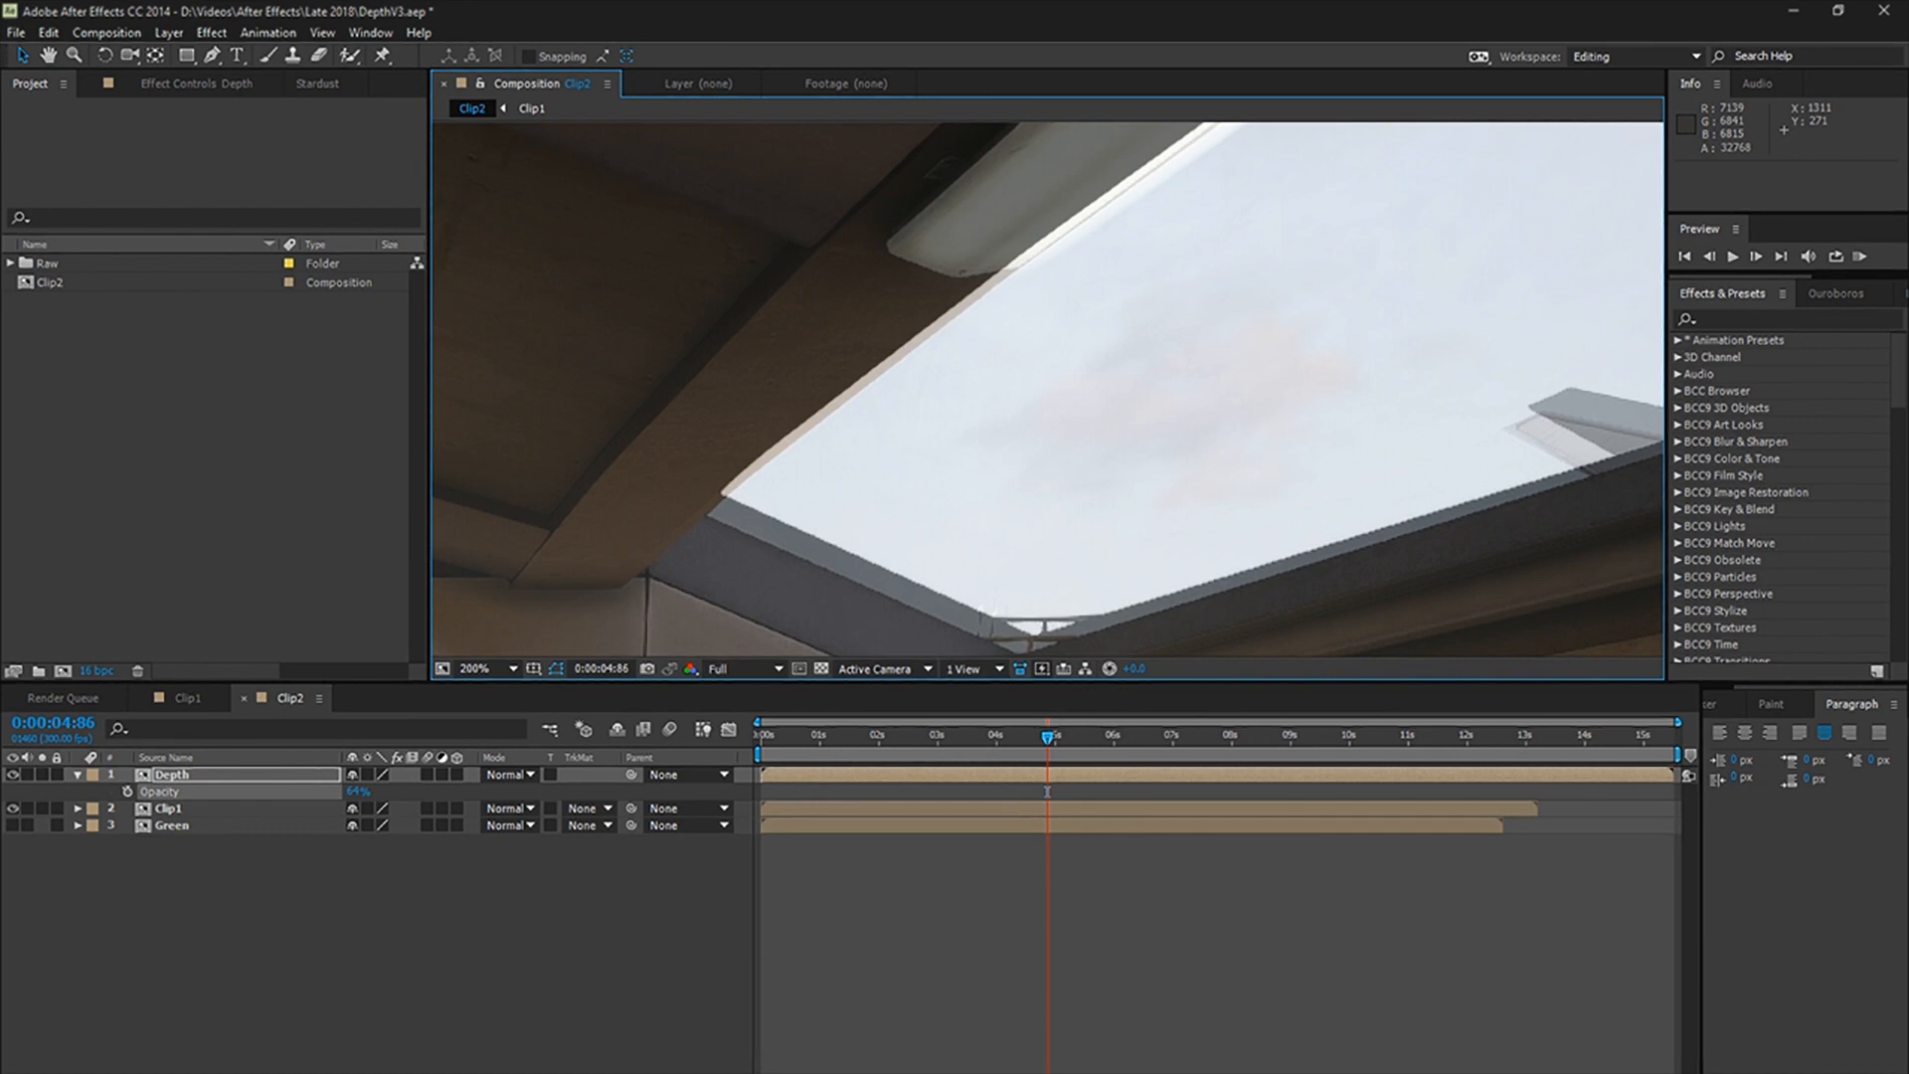
key(equal)
key(equal)
key(equal)
key(equal)
key(equal)
key(equal)
click(1337, 756)
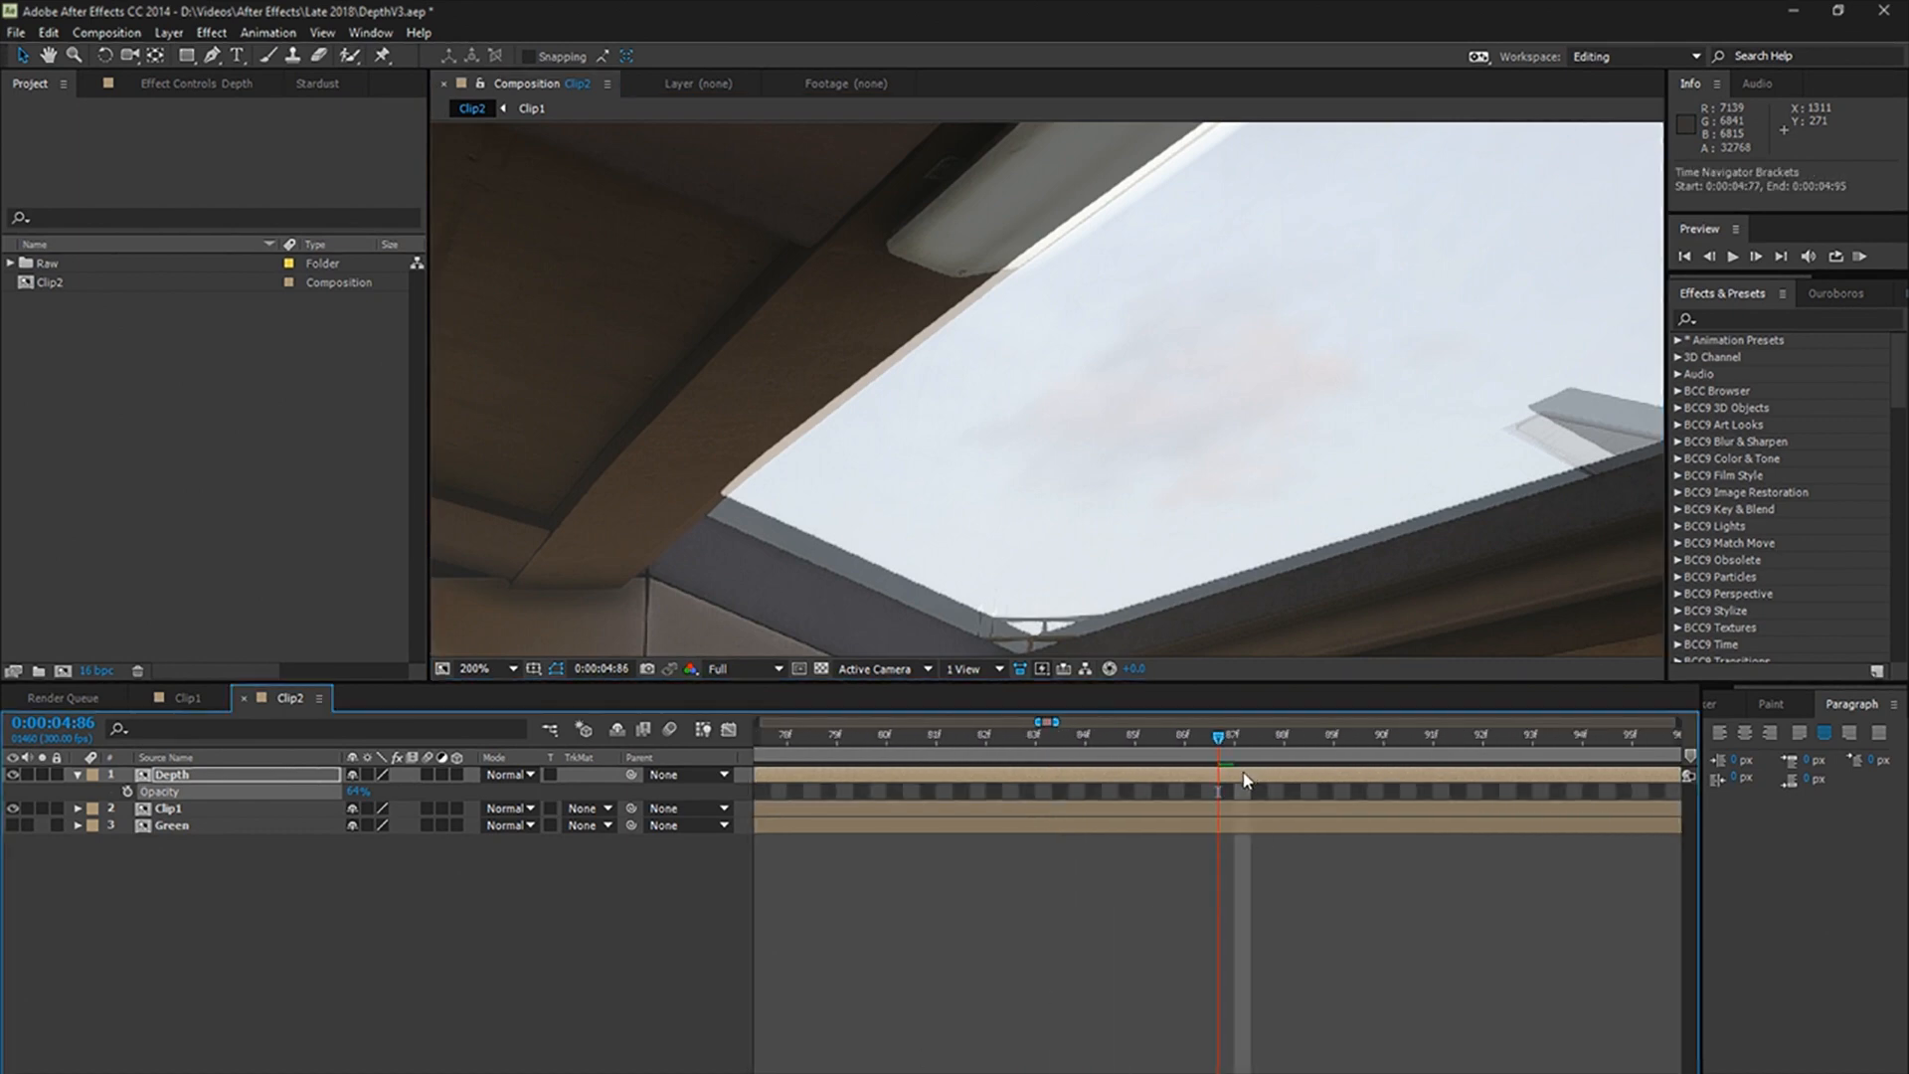
mouse_move(1245, 780)
mouse_down()
mouse_move(1479, 789)
mouse_move(1130, 779)
mouse_move(1290, 790)
mouse_move(1272, 792)
mouse_up()
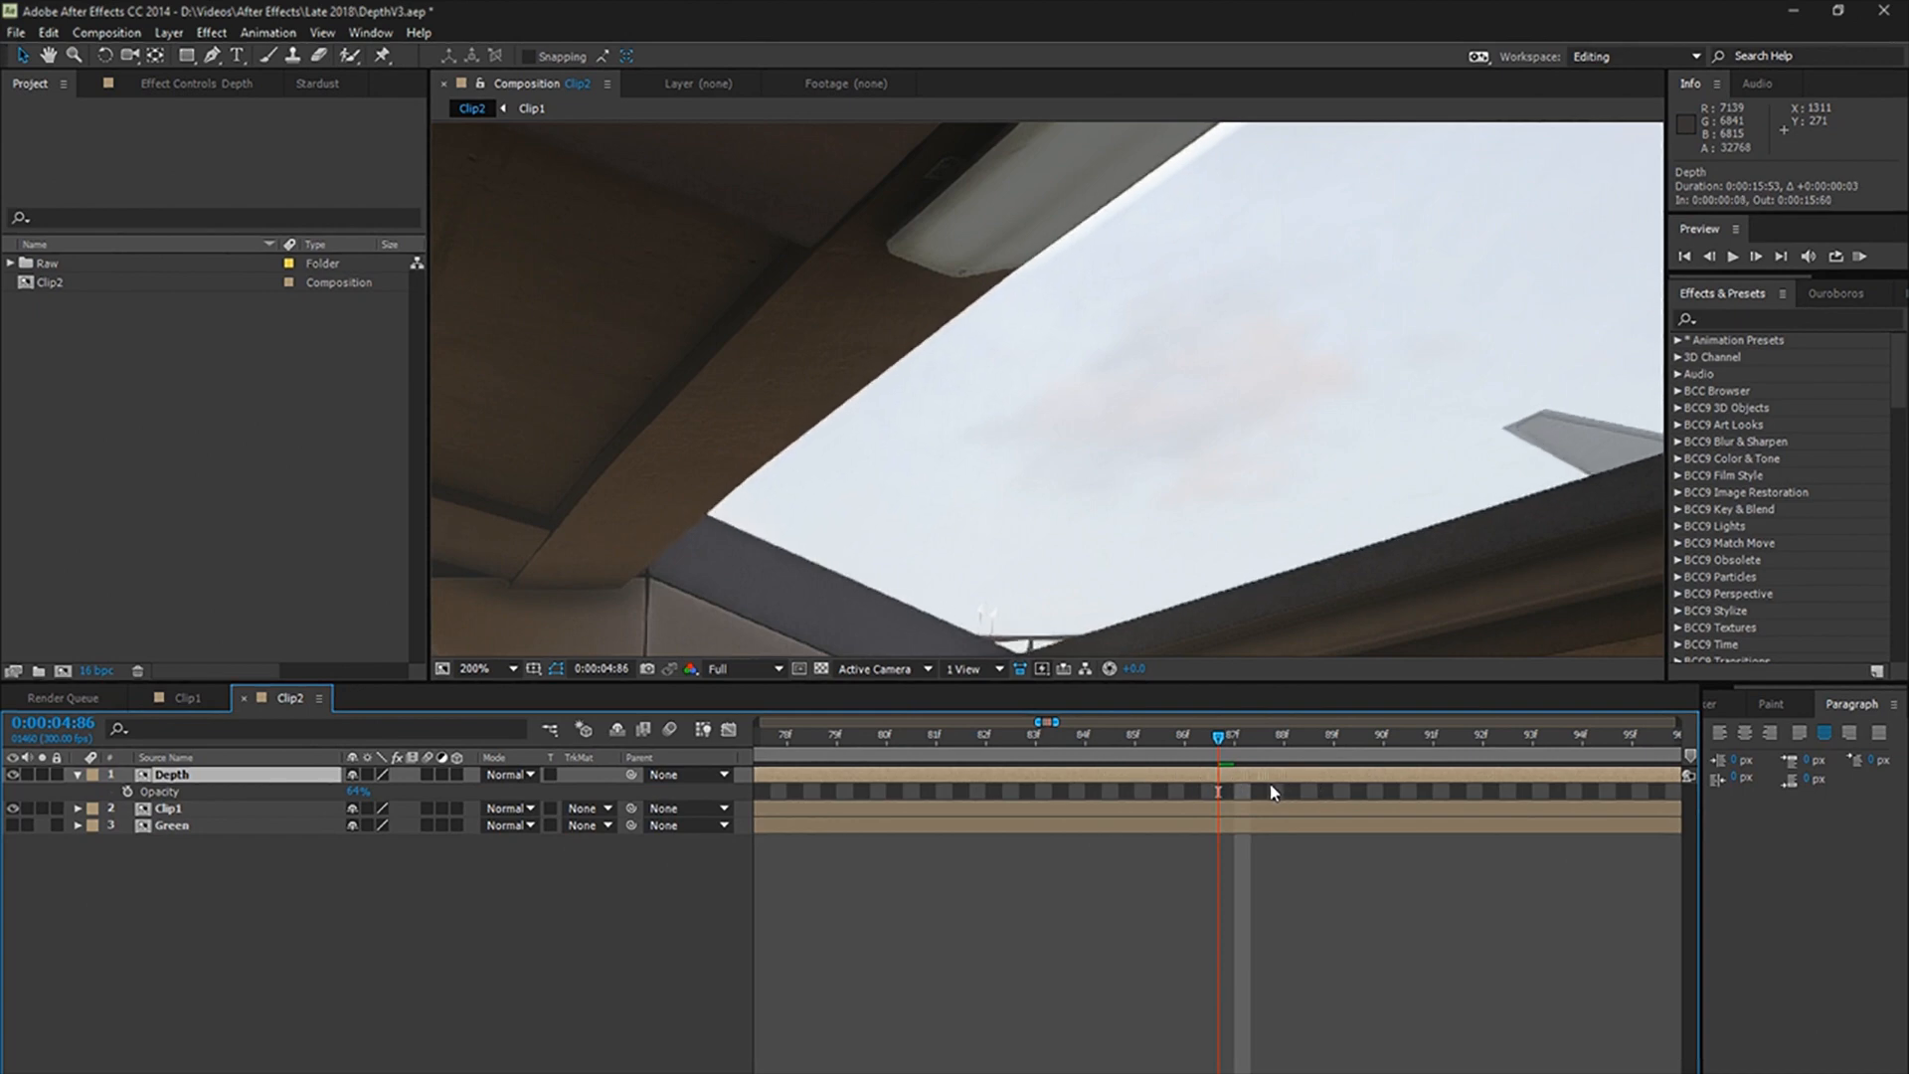
Step: Check the Depth layer's alignment with Clip1 at 0:00:06:86 and 0:00:08:63, inspecting the roof, railing and stage edges up close
key(semicolon)
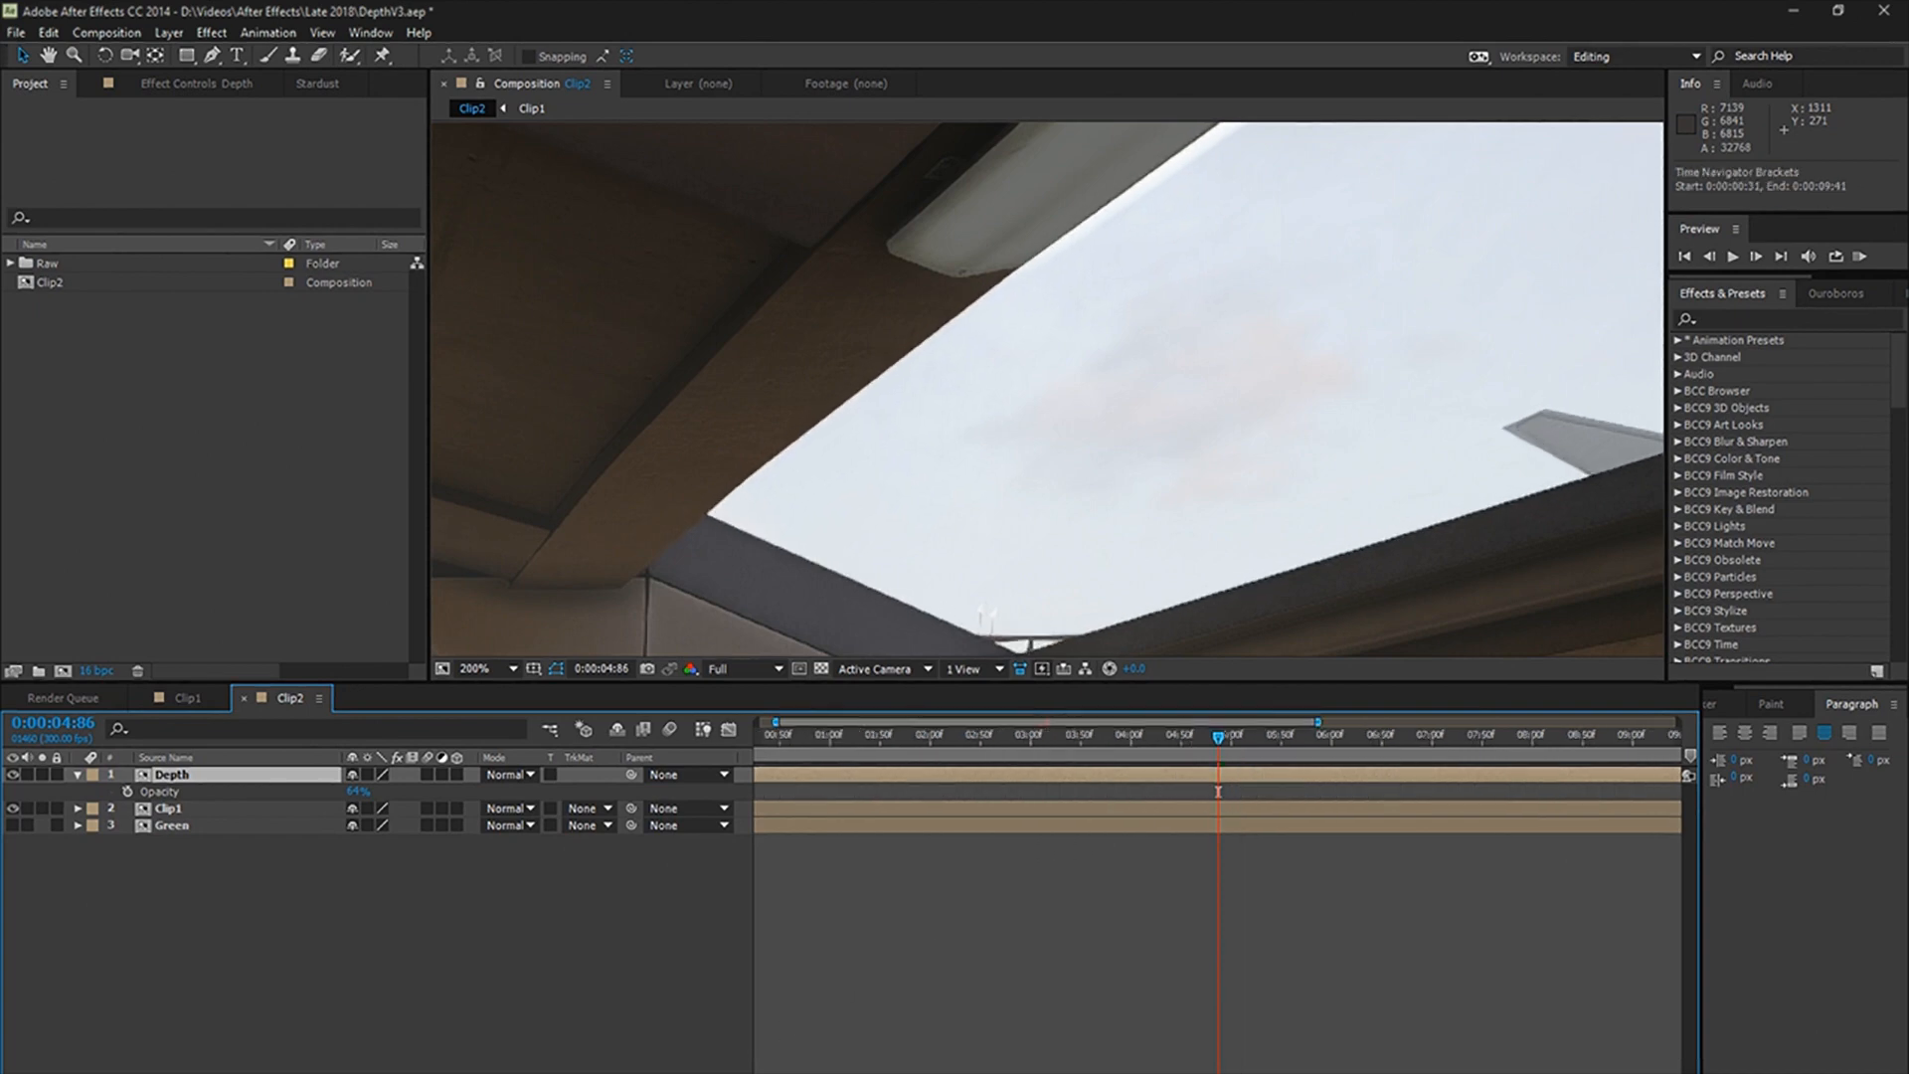
click(1171, 741)
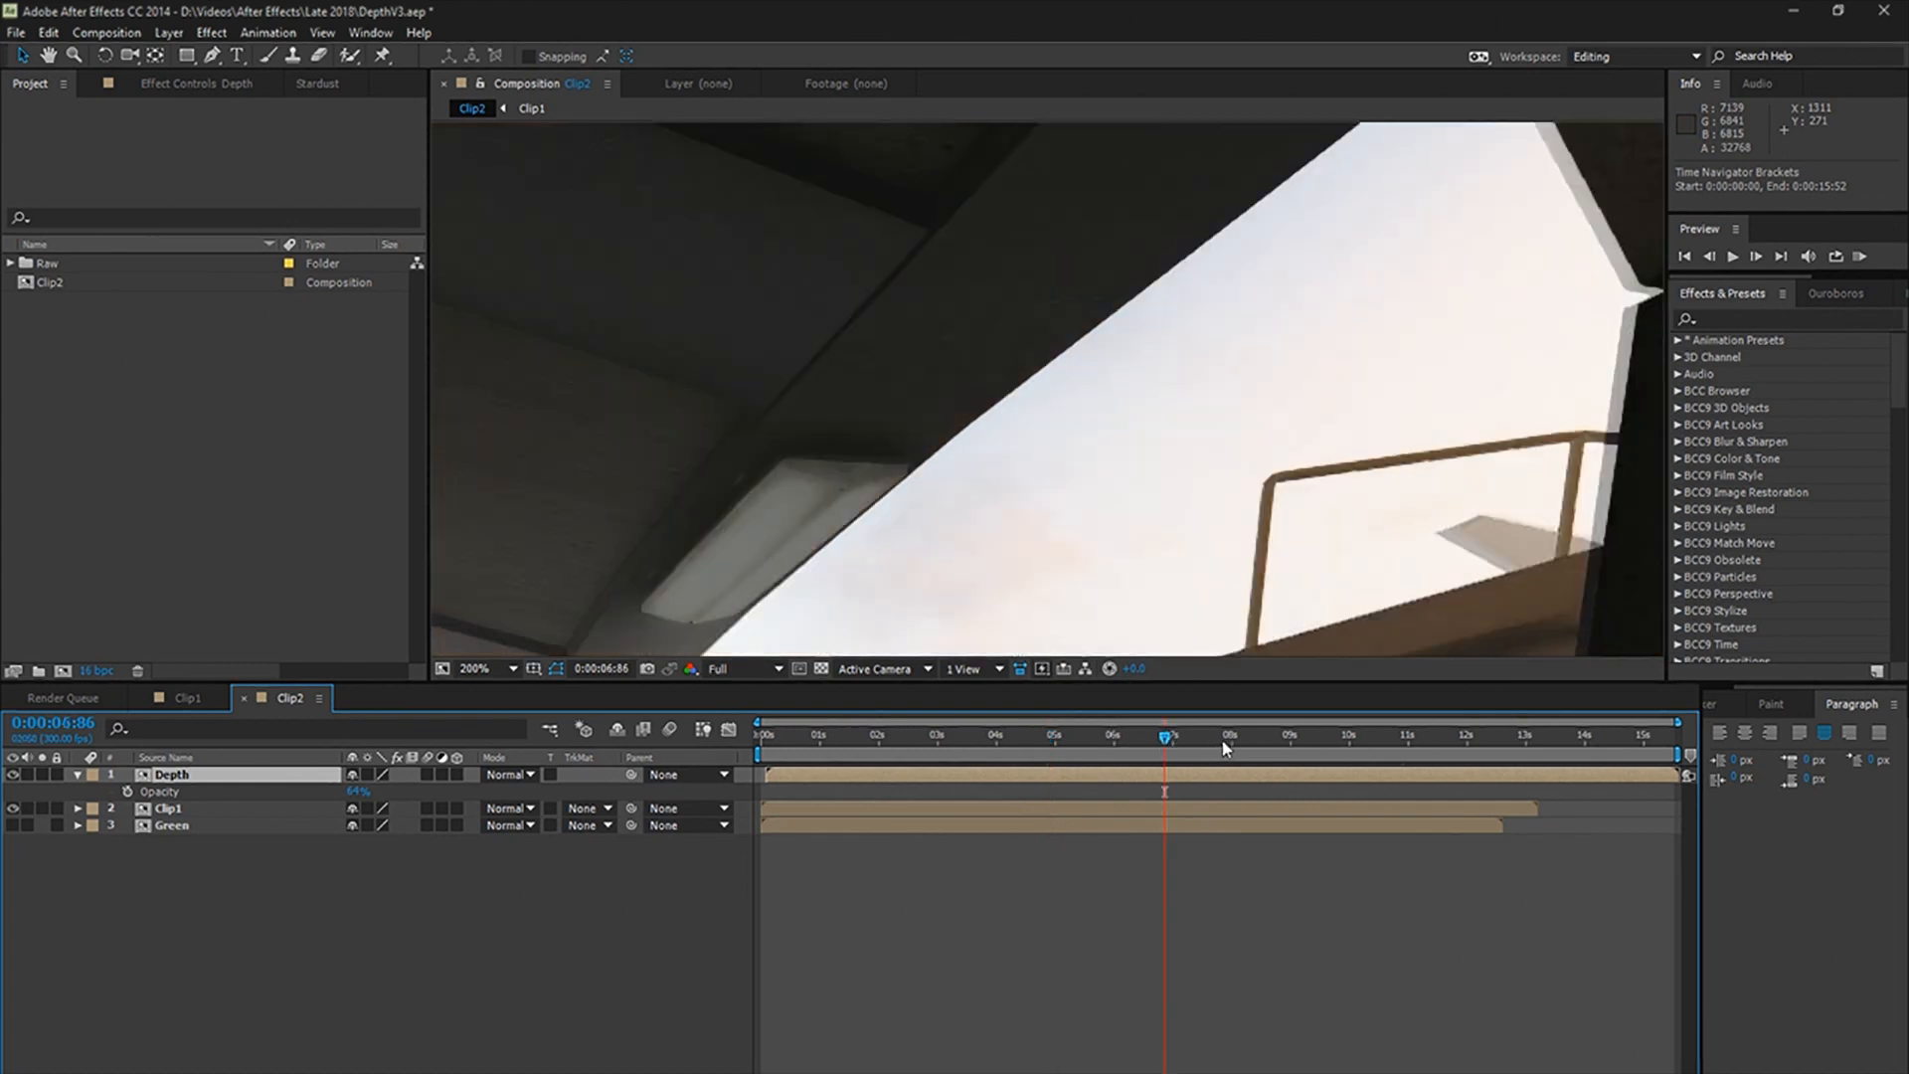
click(1268, 746)
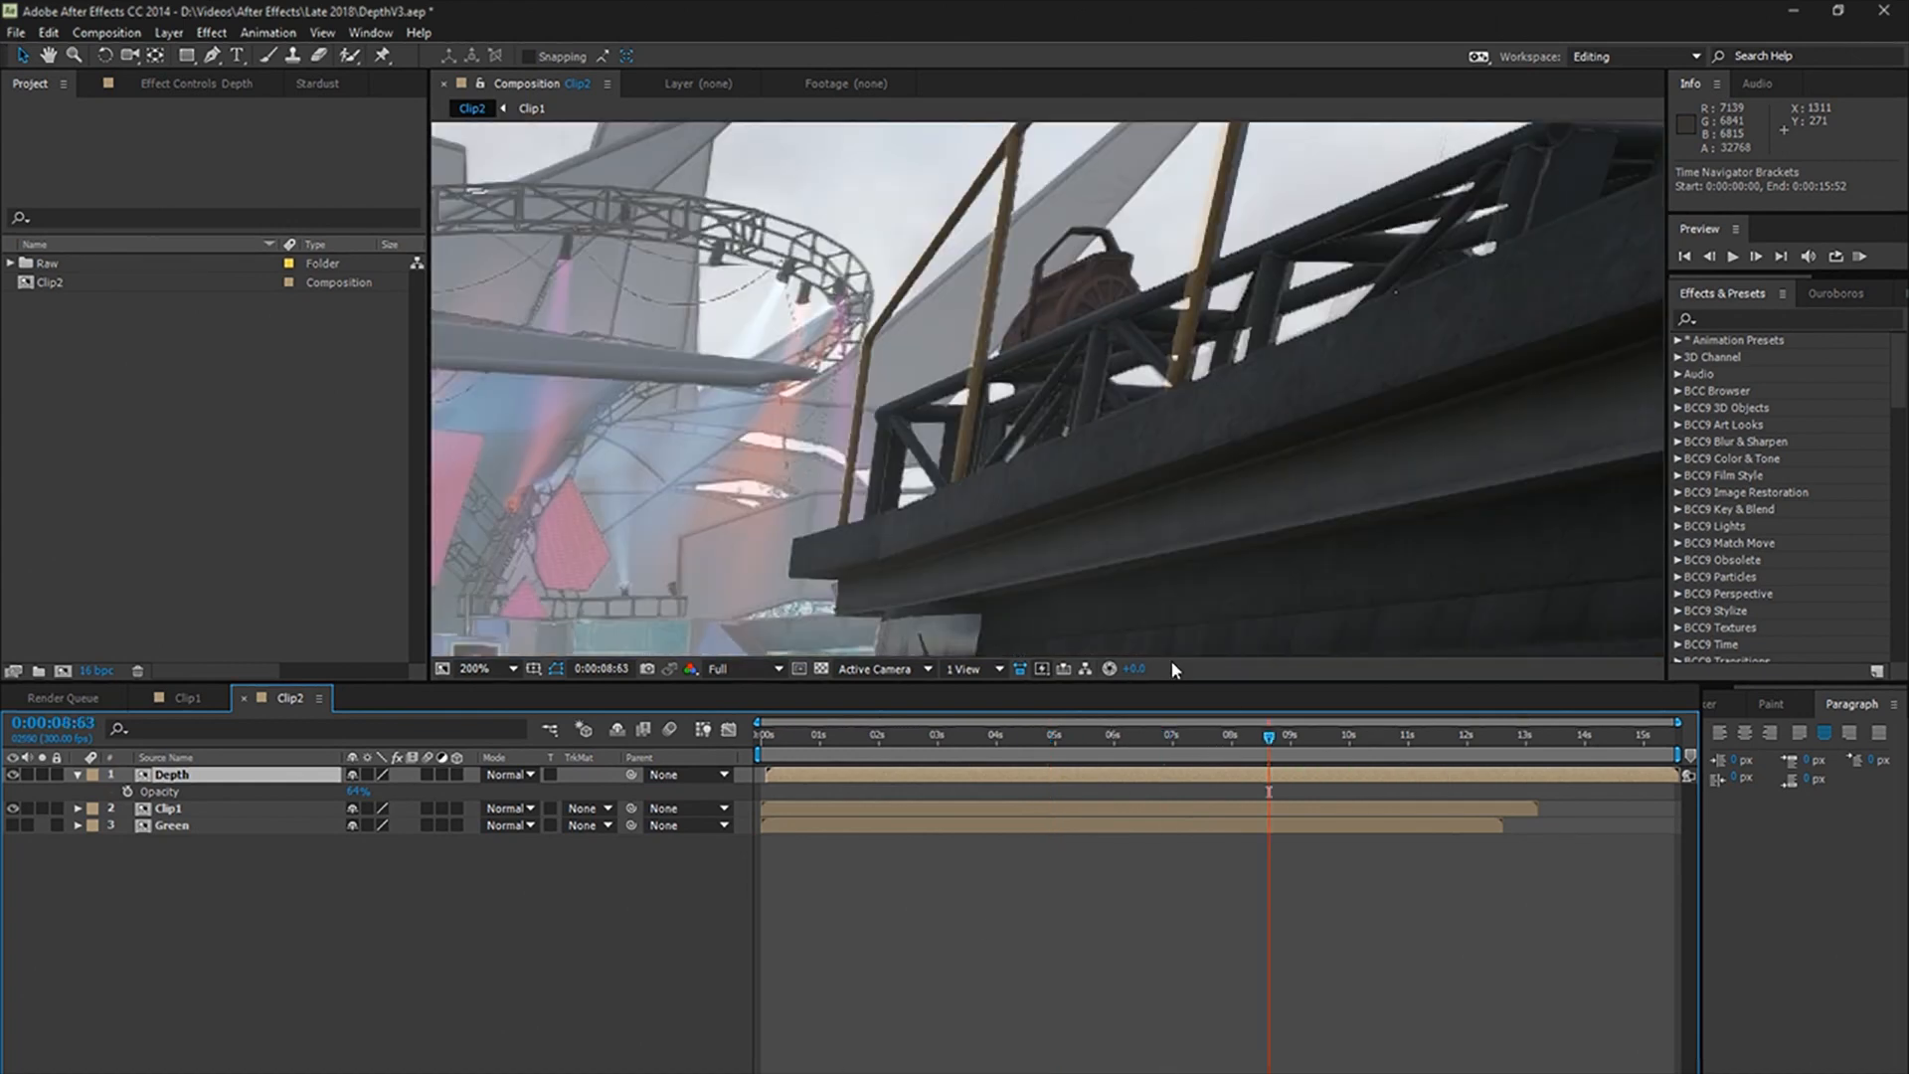
key(space)
drag(899, 625, 1180, 238)
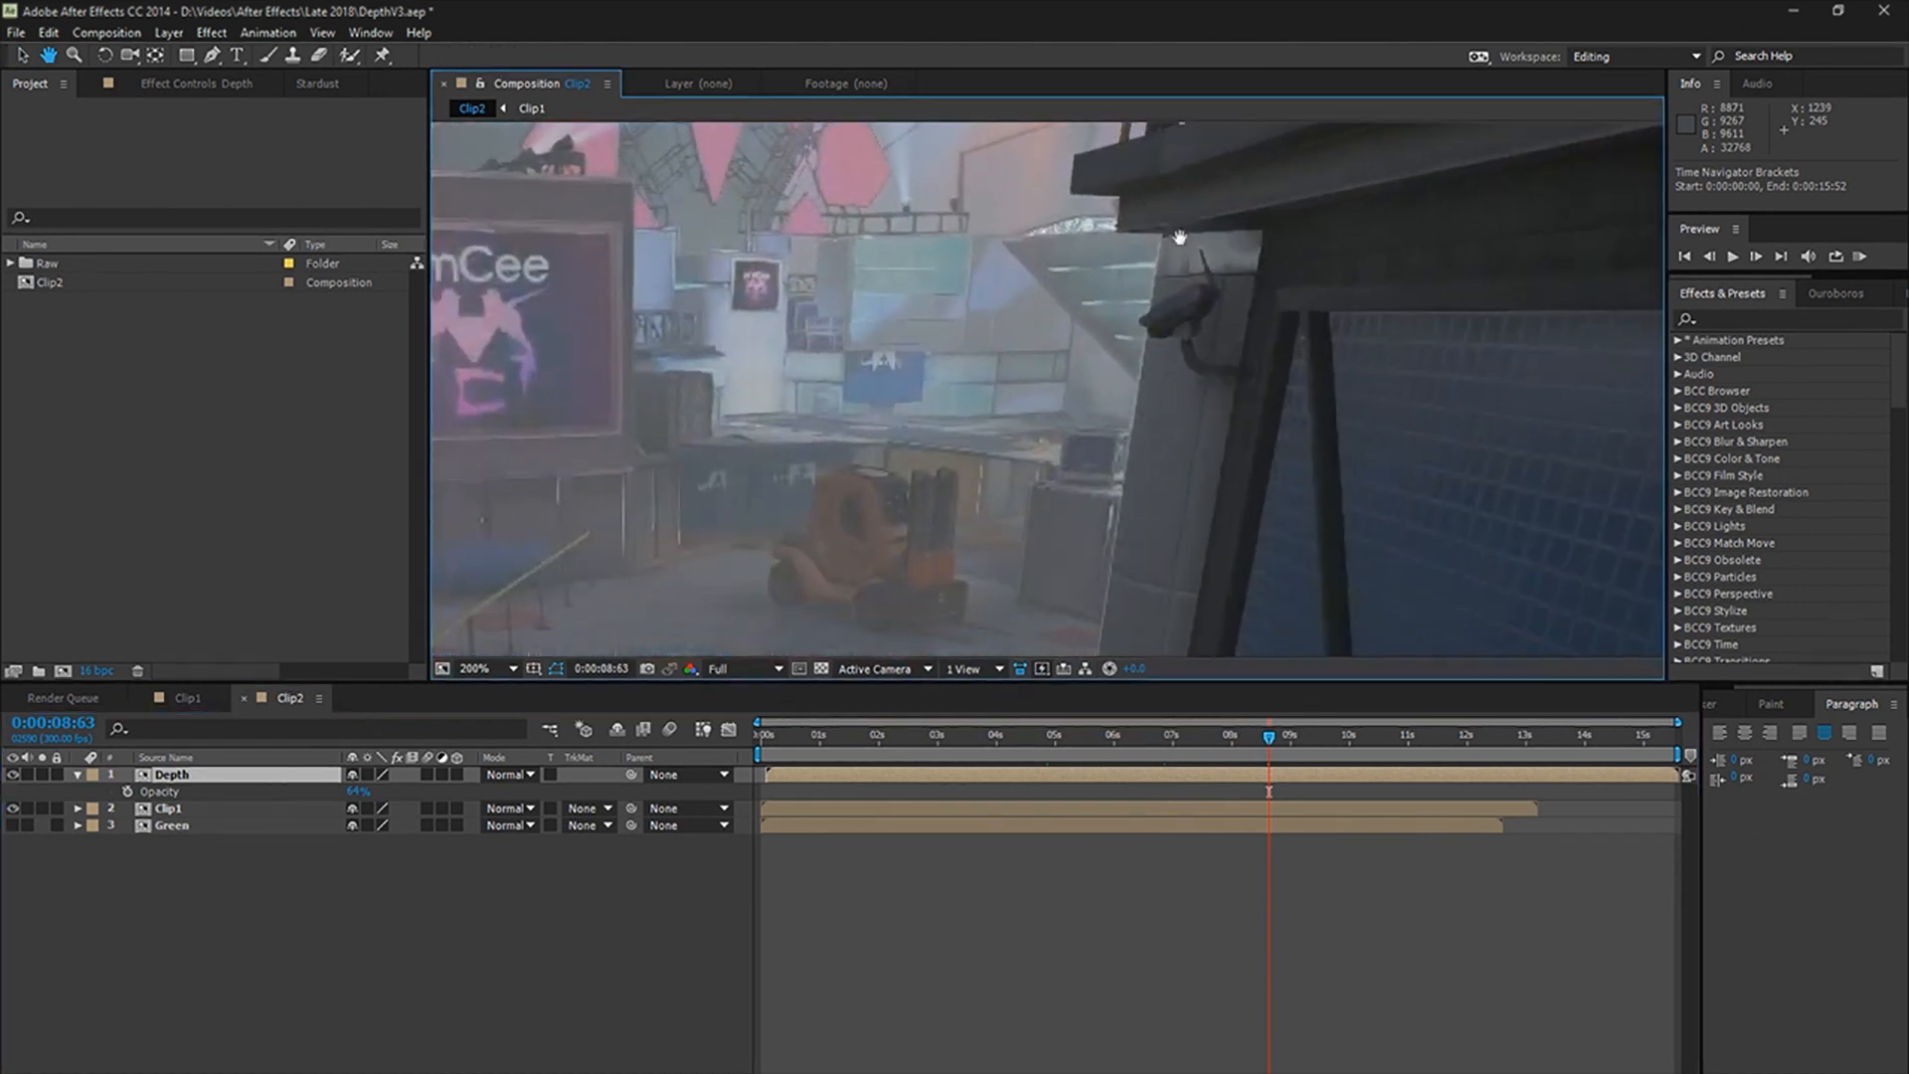
drag(1110, 434, 934, 468)
drag(958, 289, 1031, 500)
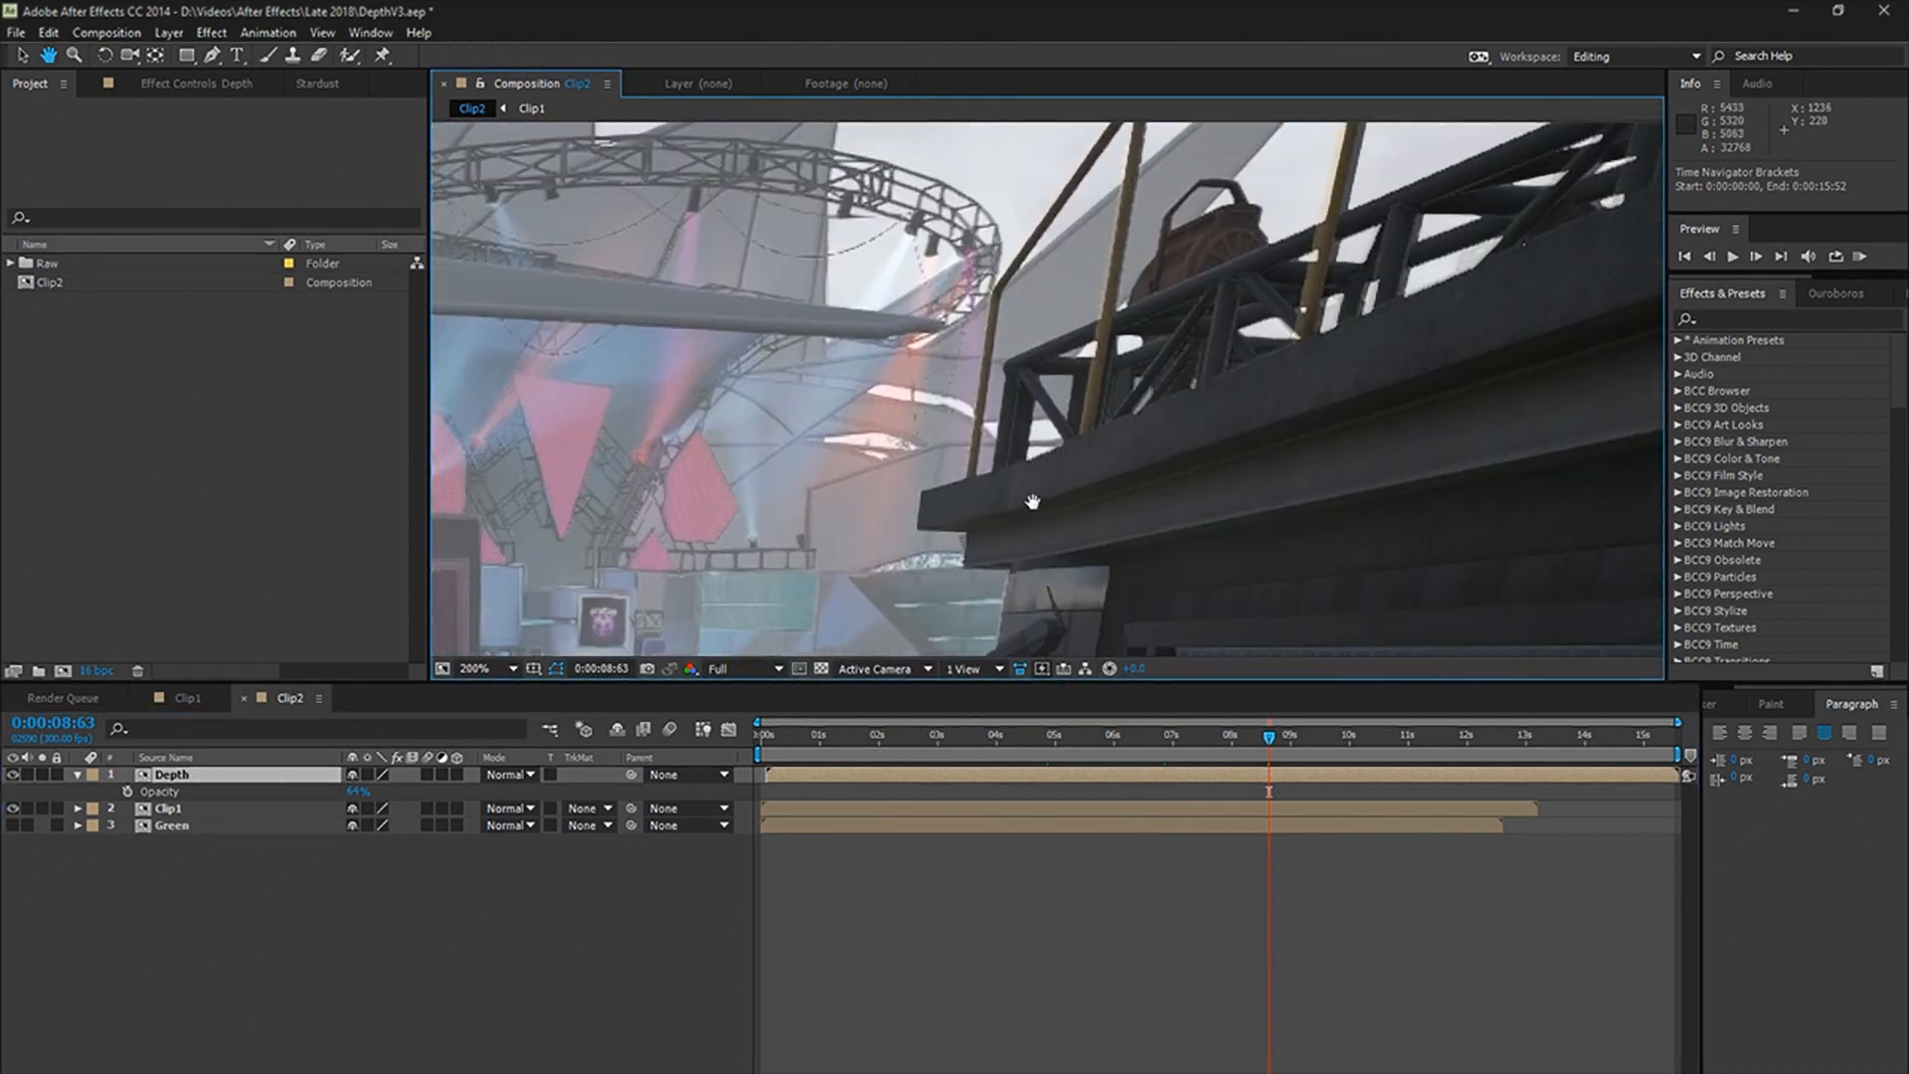
scroll(1034, 510, up, 1)
key(space)
drag(1044, 247, 920, 704)
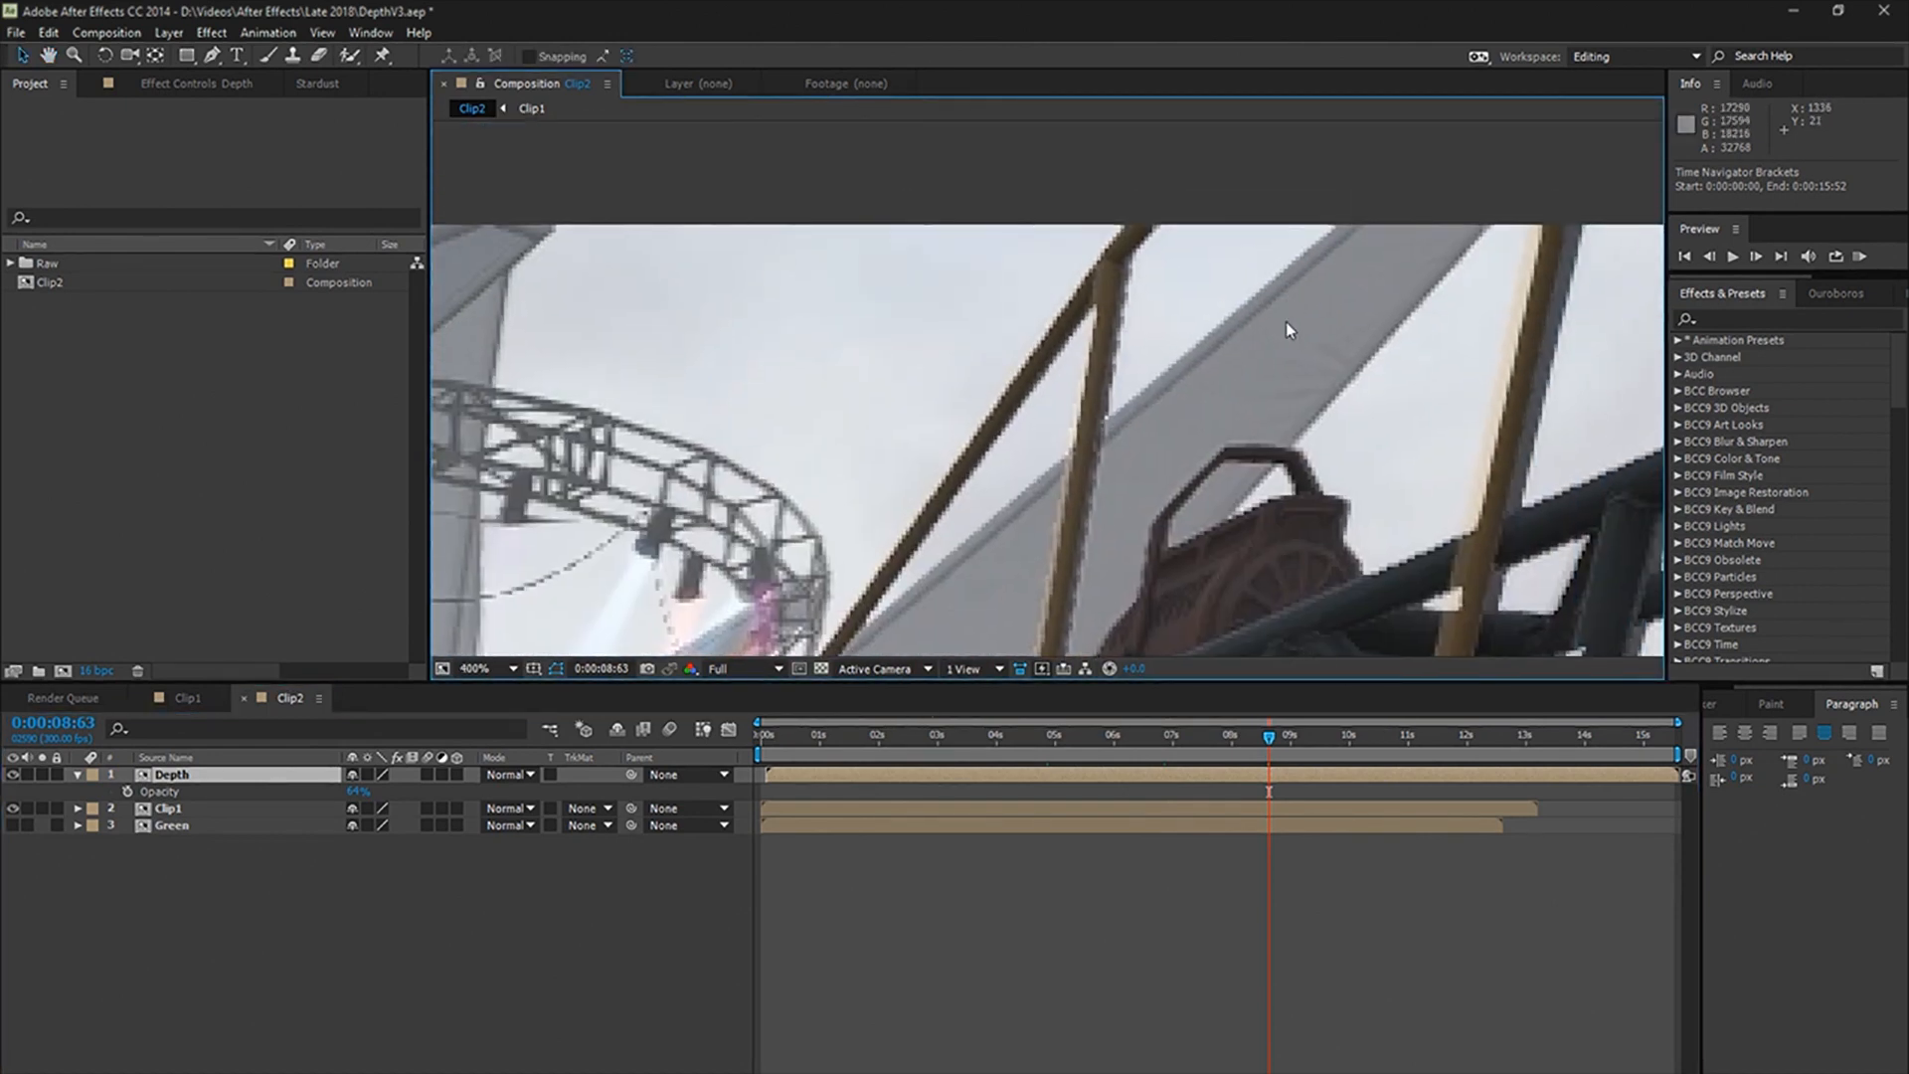
Step: Nudge the Depth layer one frame later to match Clip1 at 0:00:08:63
key(semicolon)
click(1220, 754)
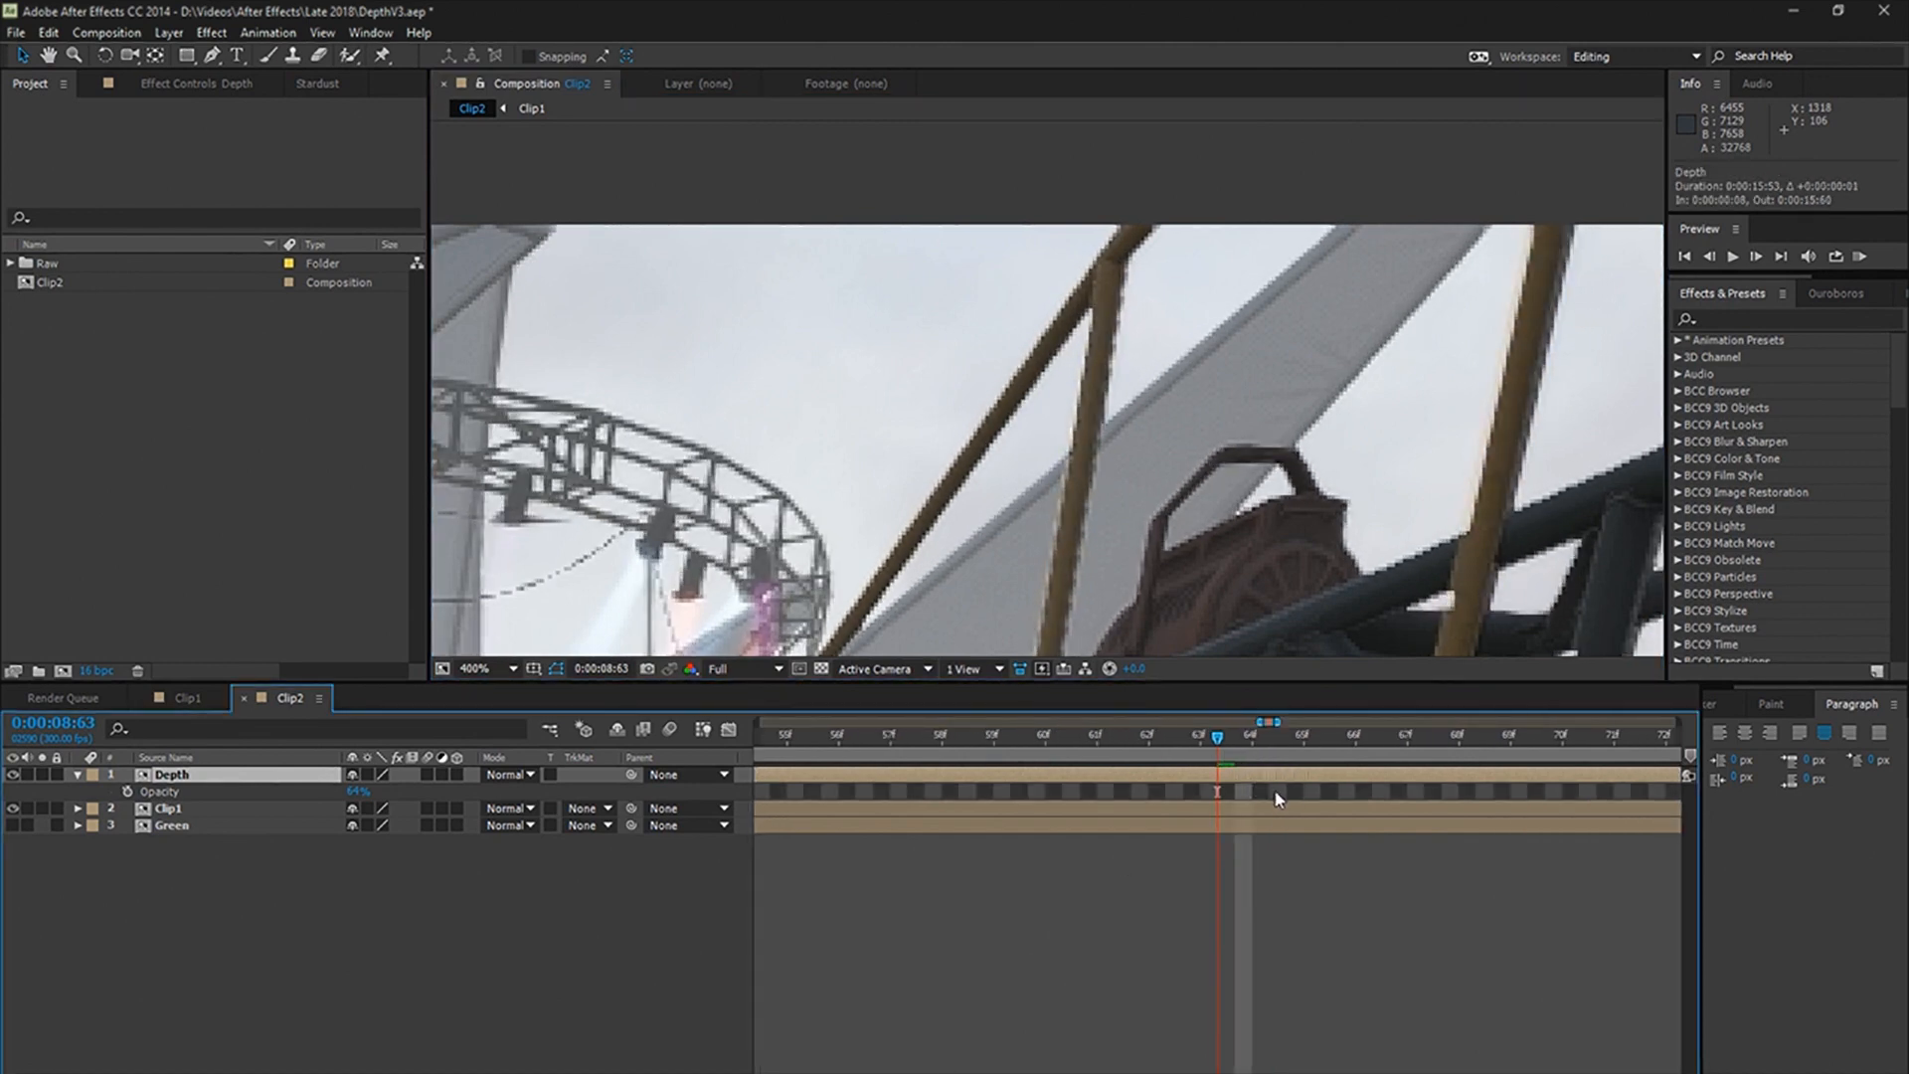
scroll(1114, 843, right, 3)
scroll(873, 604, down, 6)
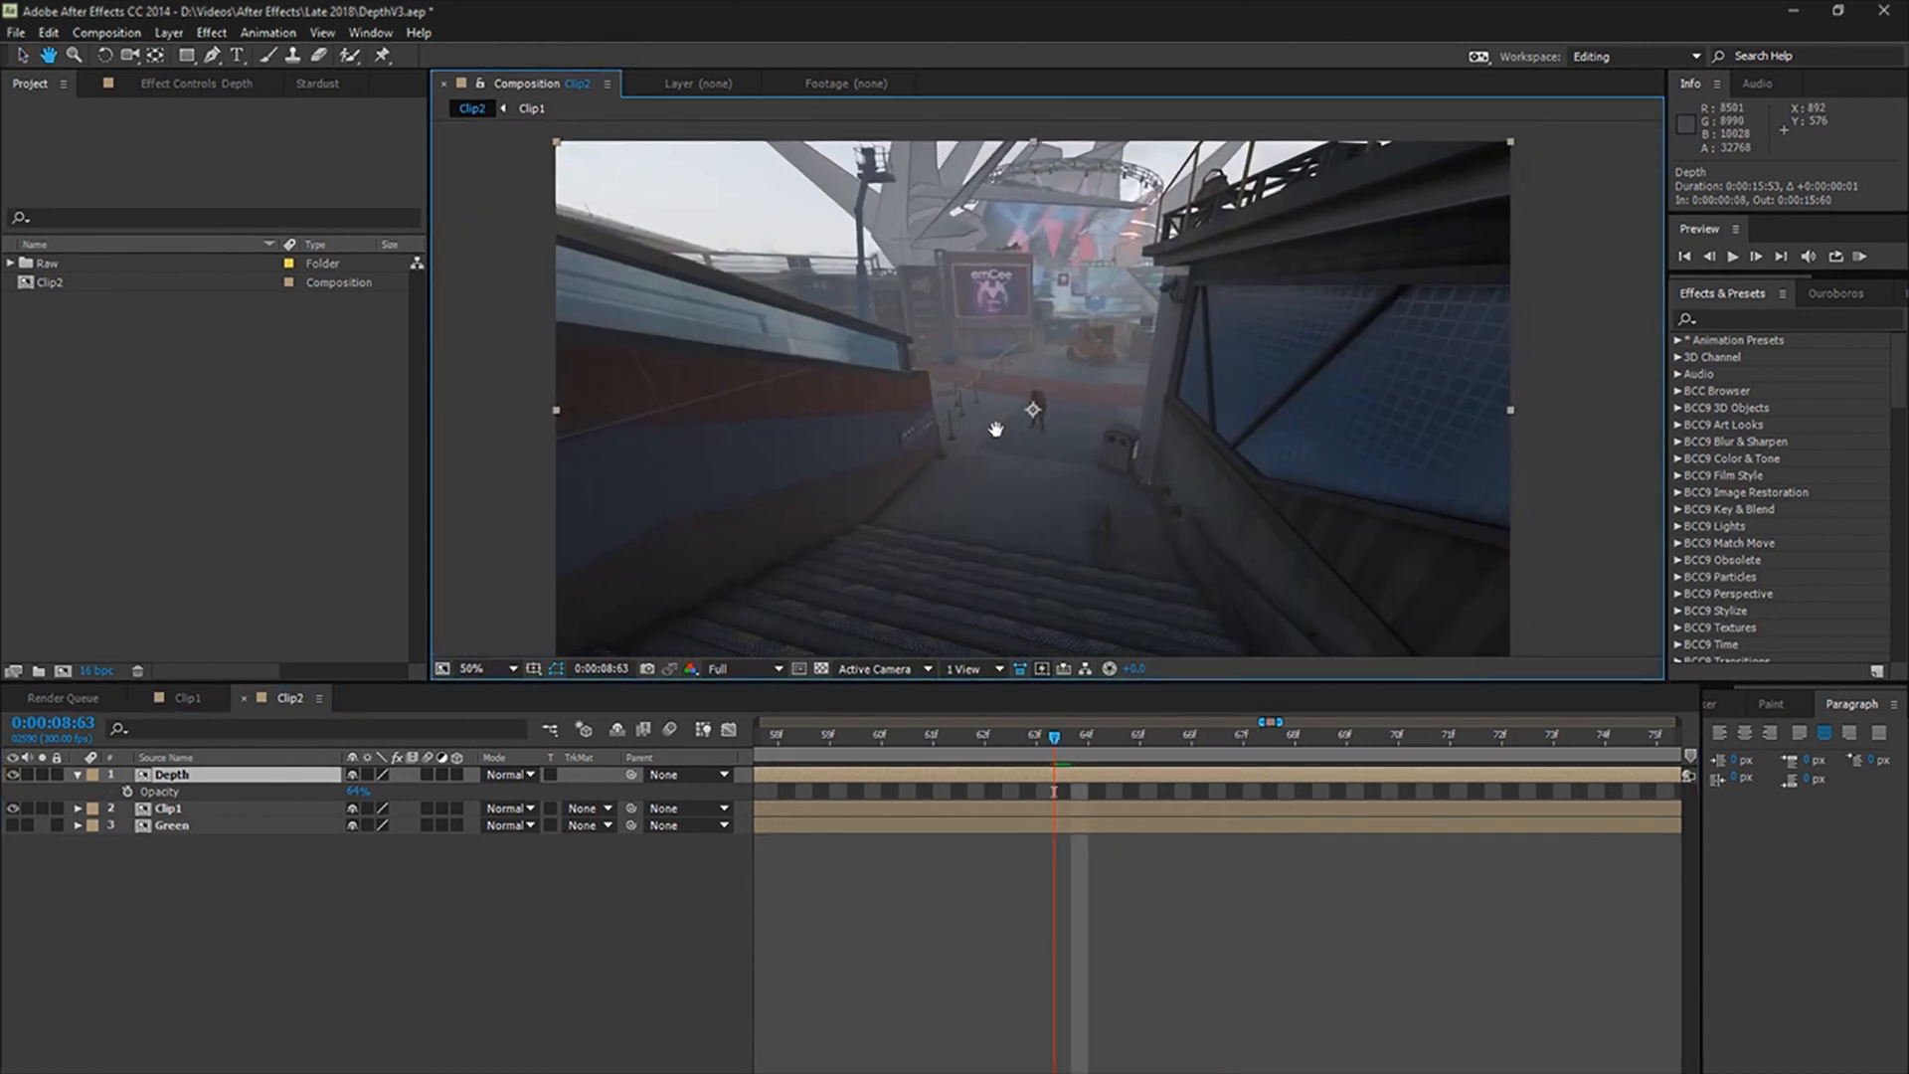
scroll(1044, 920, down, 8)
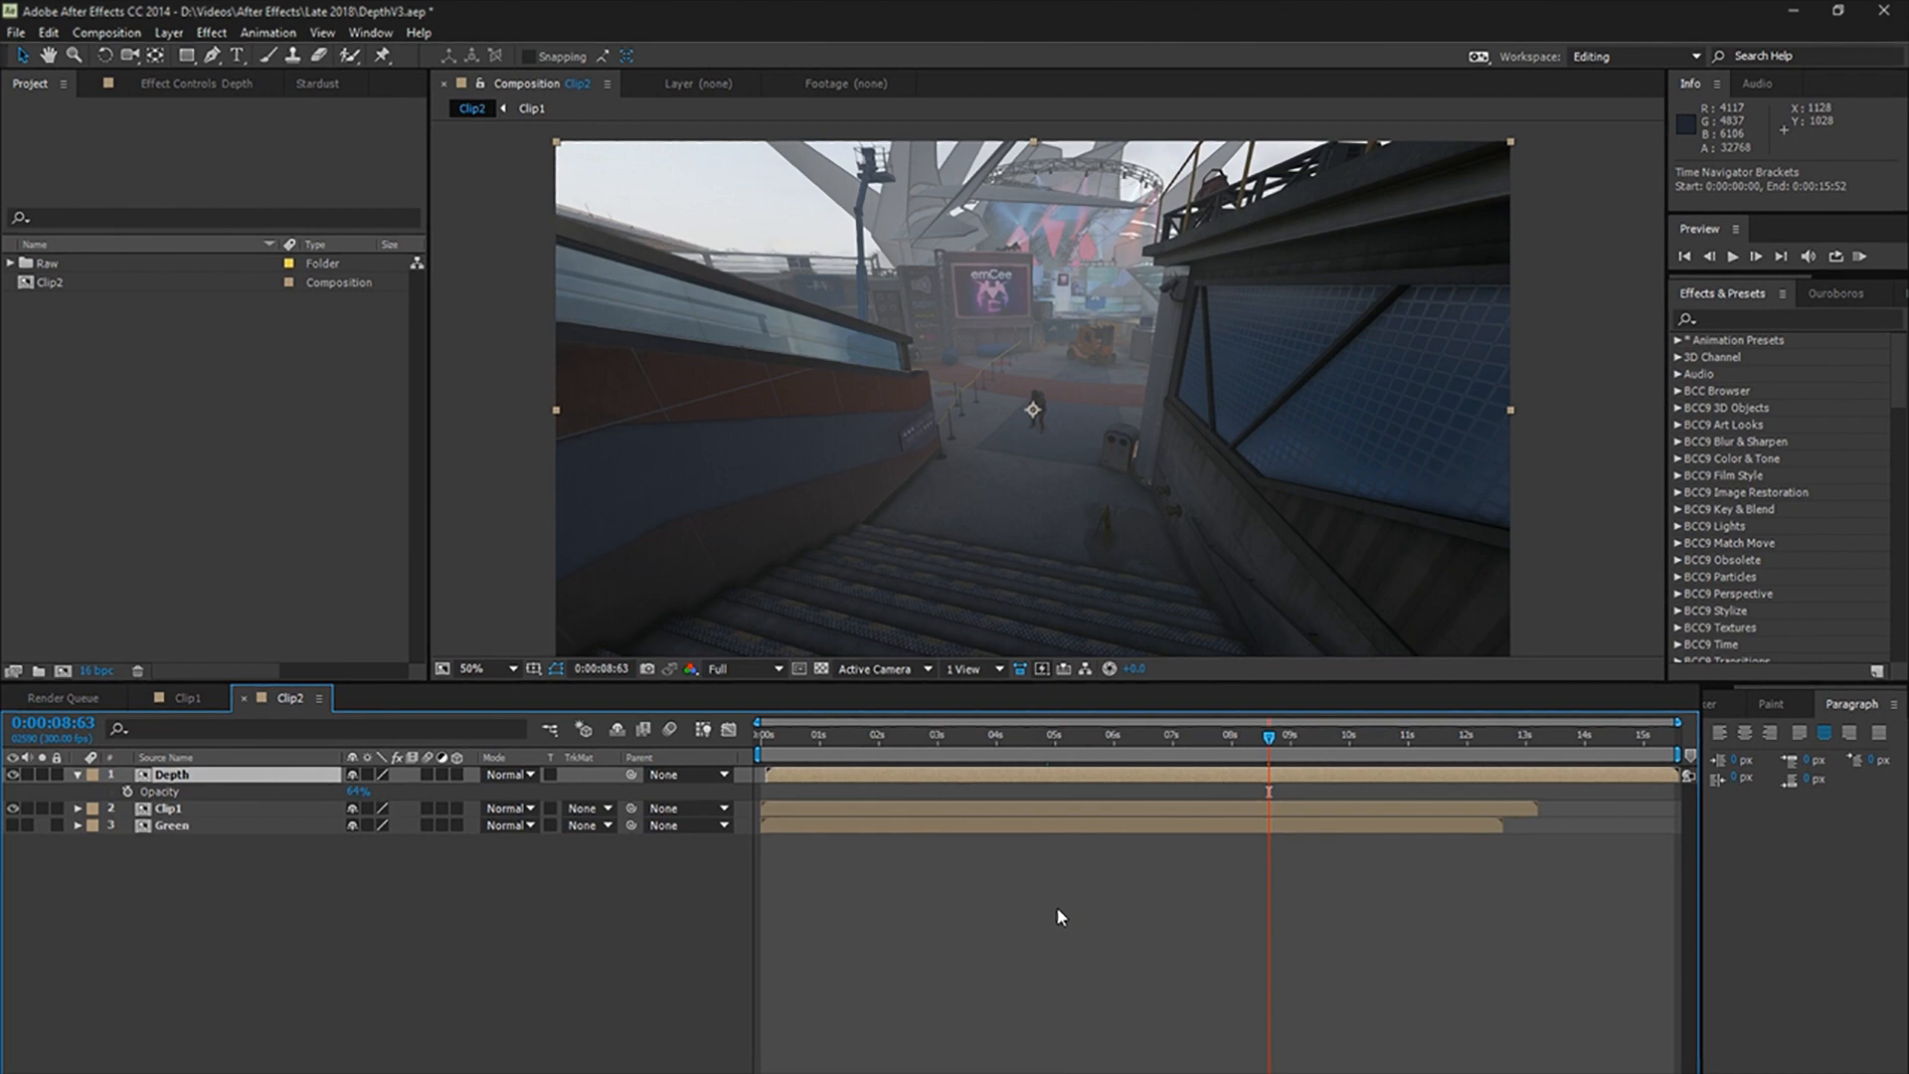
Step: Set the work area from 0:00:06:21 to 0:00:12:58, using the Green layer as reference, and trim the composition to it
drag(1268, 739, 1159, 741)
drag(172, 825, 172, 770)
click(13, 775)
drag(1159, 738, 1126, 740)
key(b)
drag(172, 774, 172, 831)
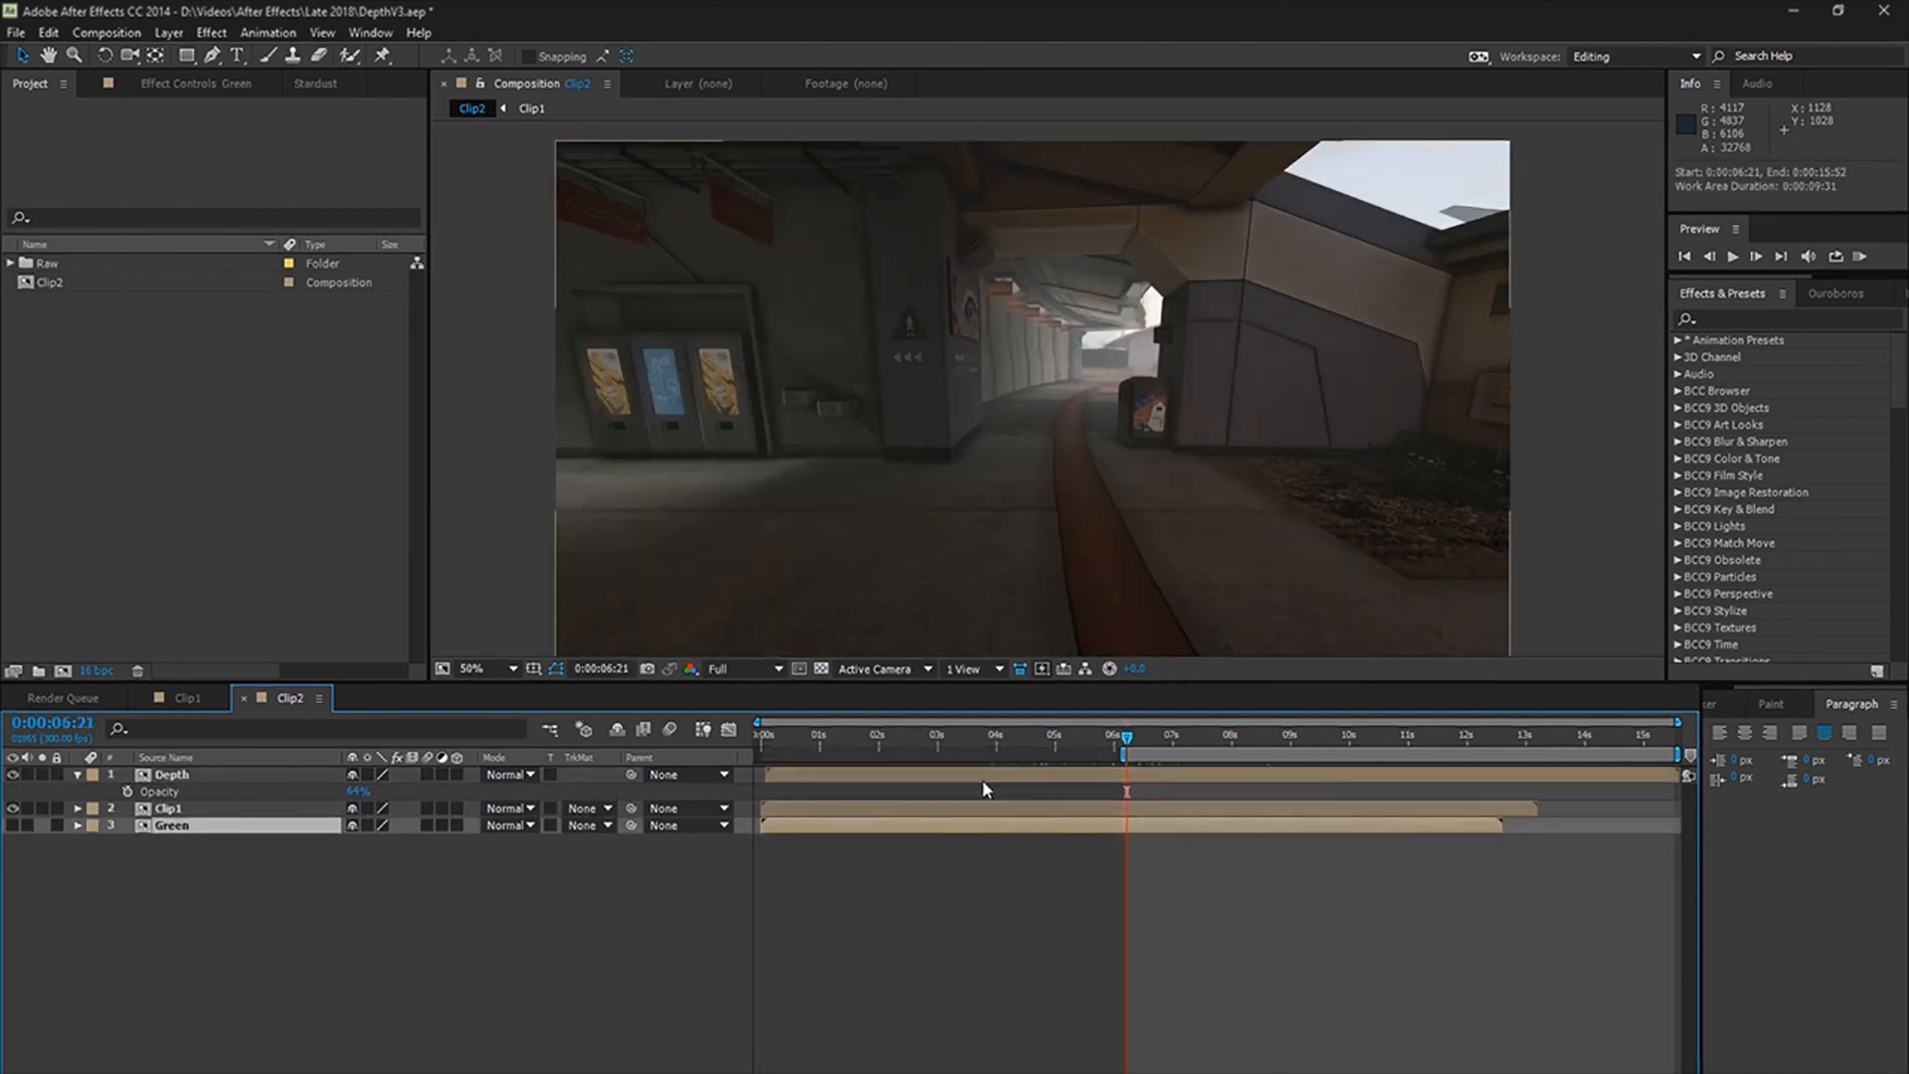
drag(1126, 739, 1501, 750)
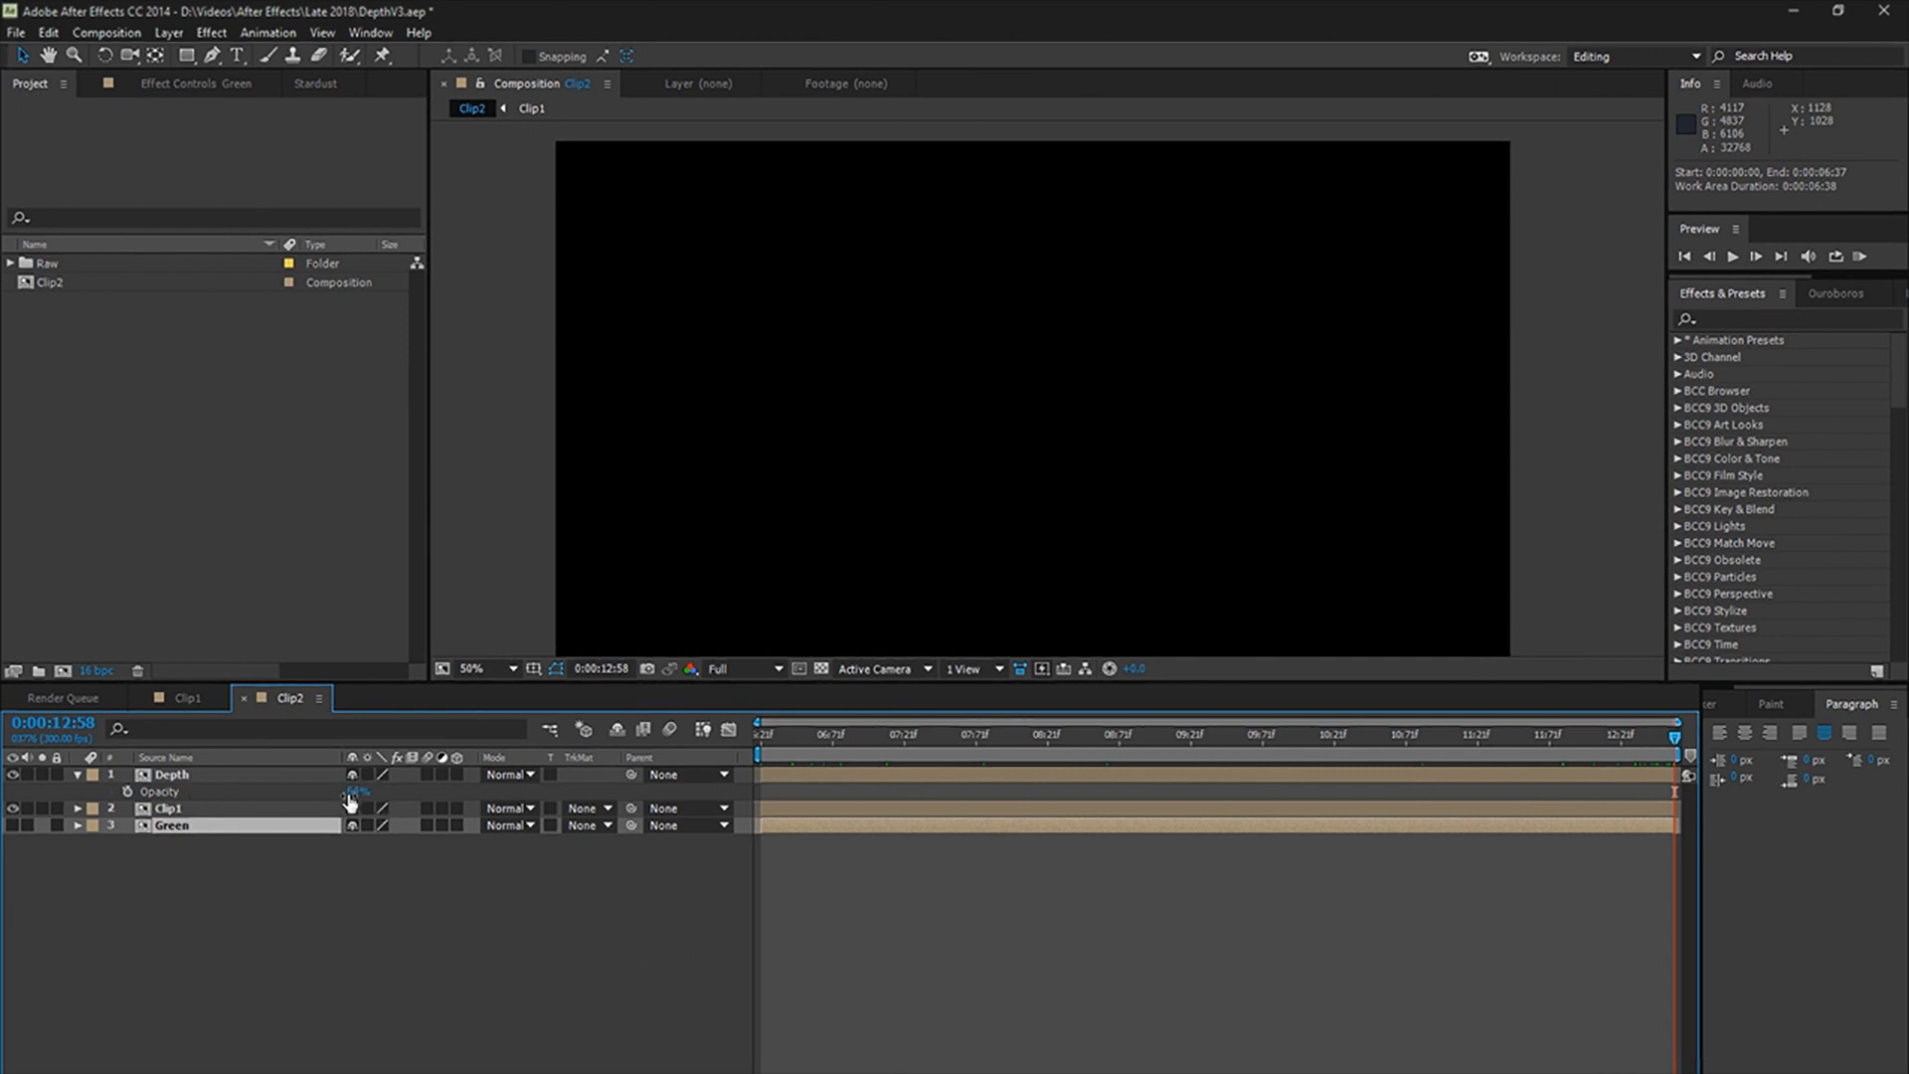
Step: Restore the Depth layer's opacity to 100%, place it hidden at the end of the stack, and show Green above Clip1
drag(349, 796, 581, 826)
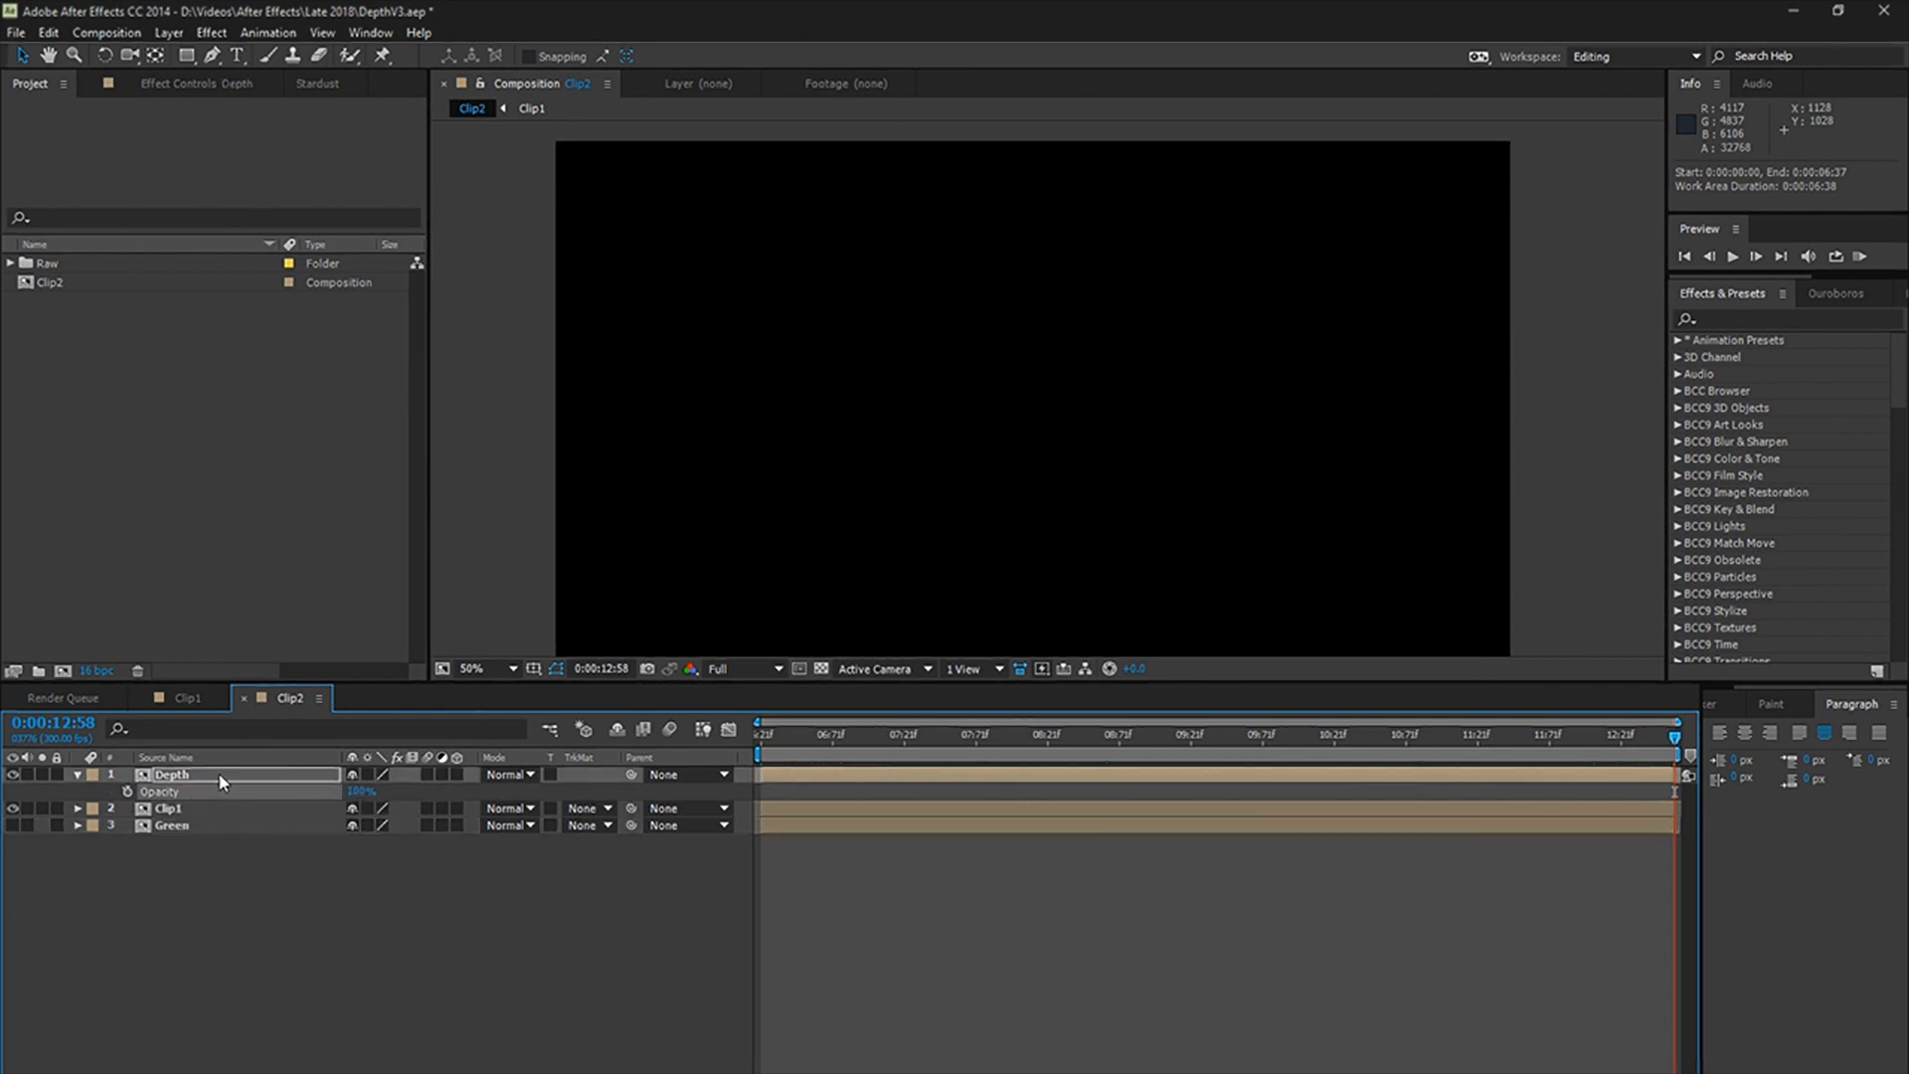
drag(221, 782, 213, 827)
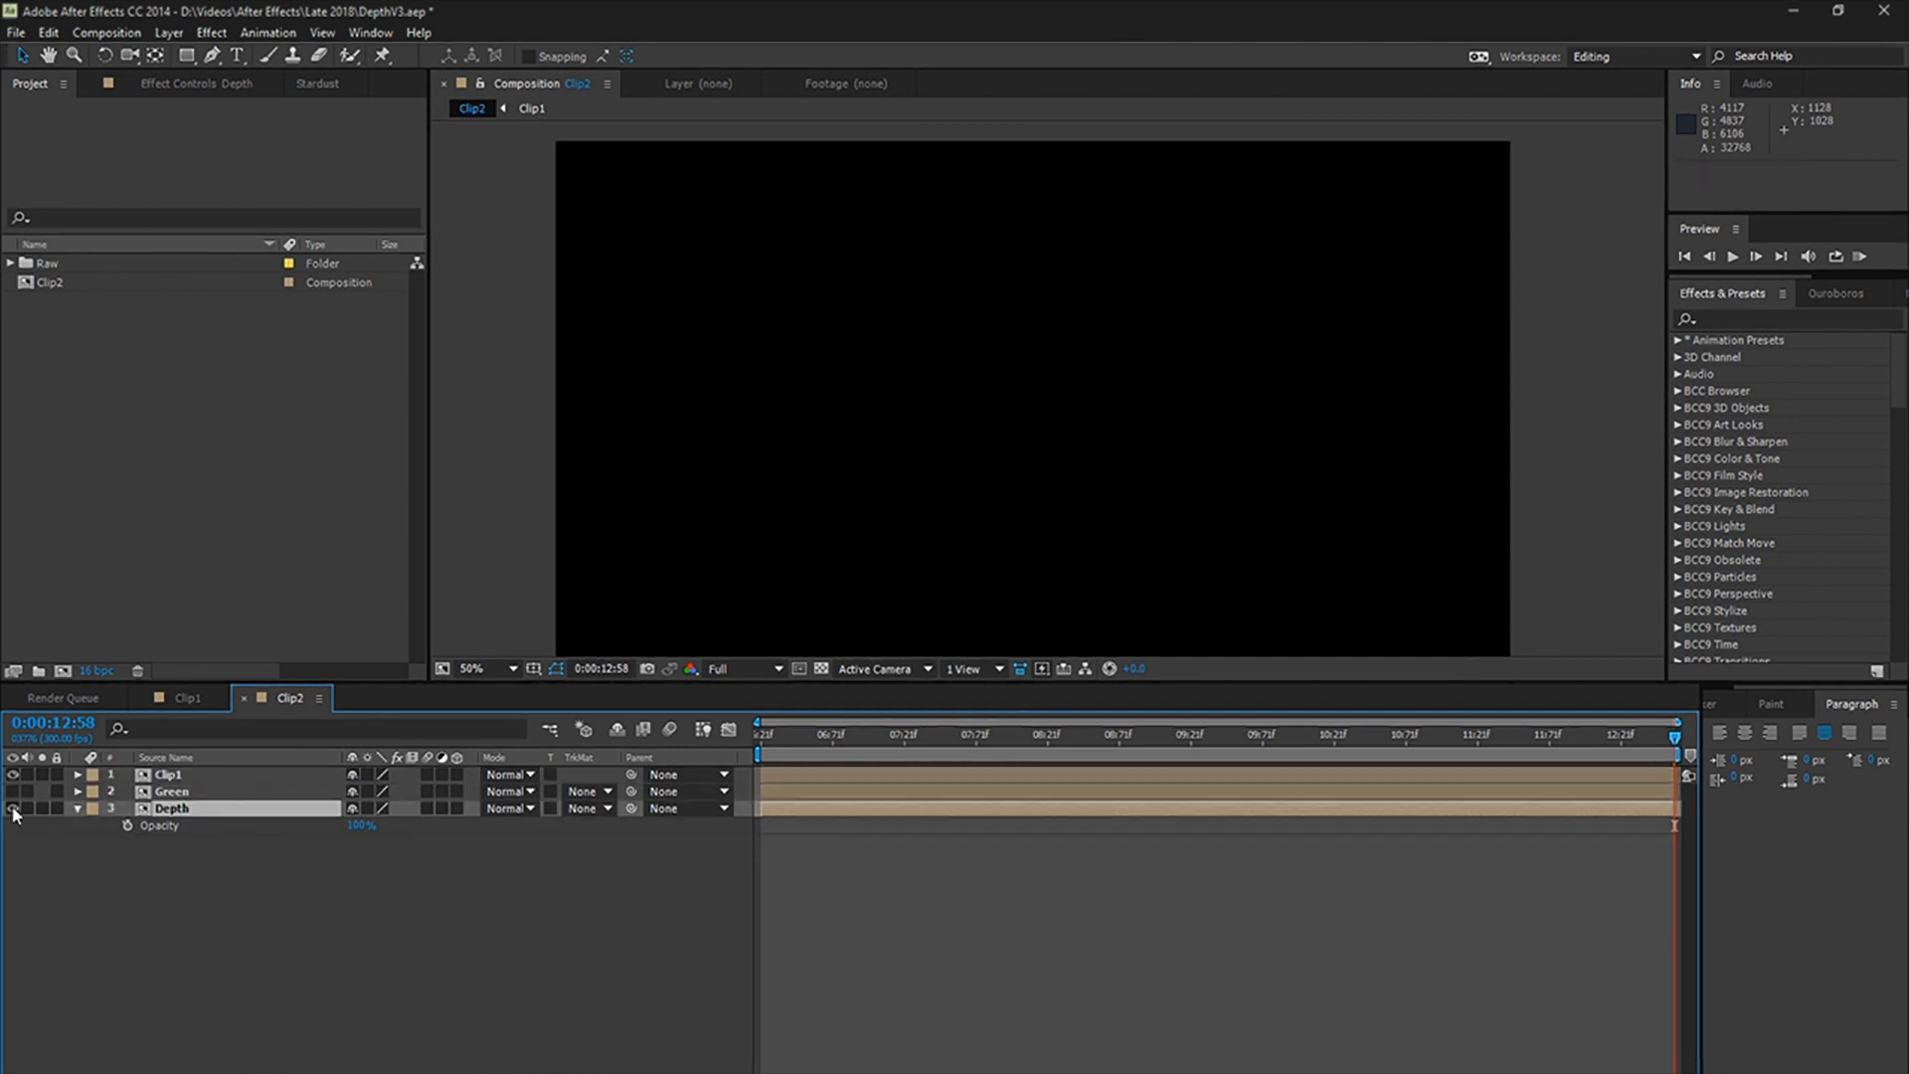
click(13, 809)
drag(177, 793, 170, 770)
click(12, 774)
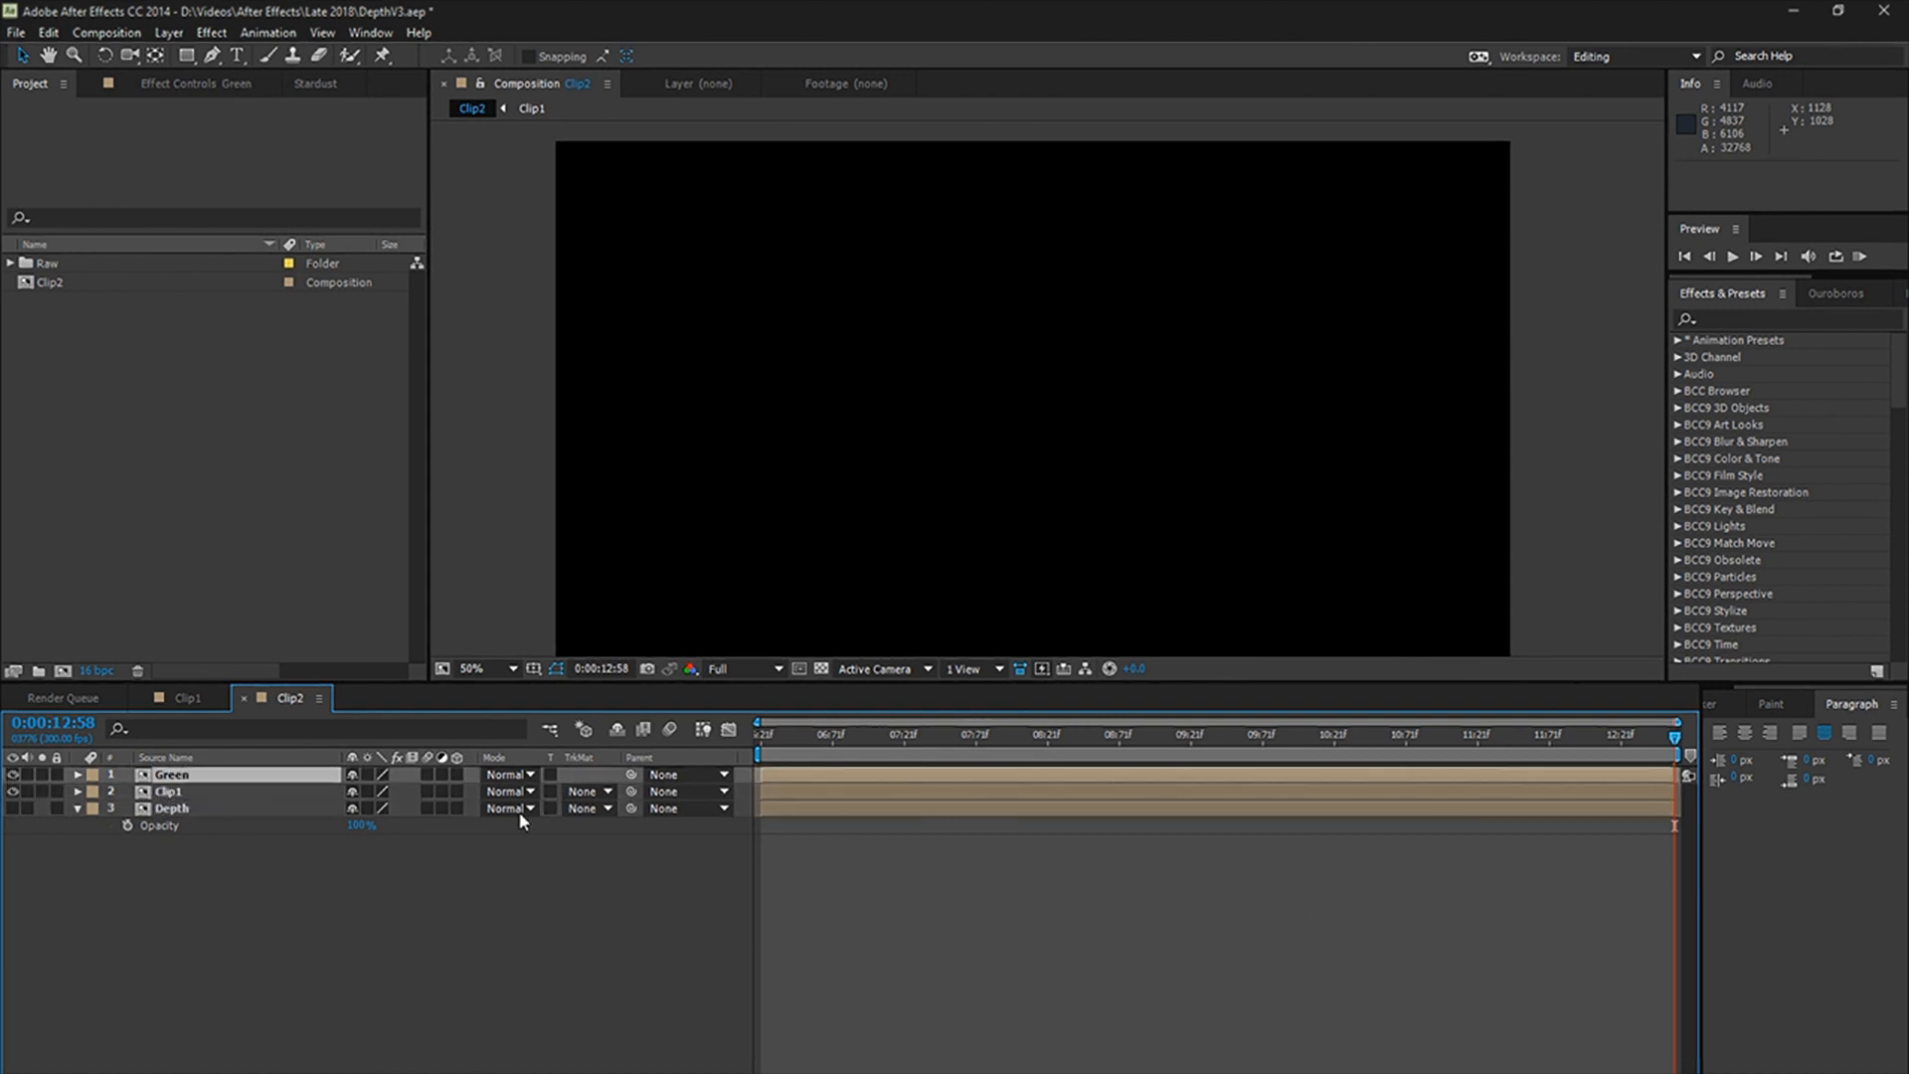
Step: Apply the Keylight (1.2), Key Cleaner and Advanced Spill Suppressor effects to the Green layer, with the gun in view at 0:00:07:22
click(906, 735)
scroll(934, 425, up, 4)
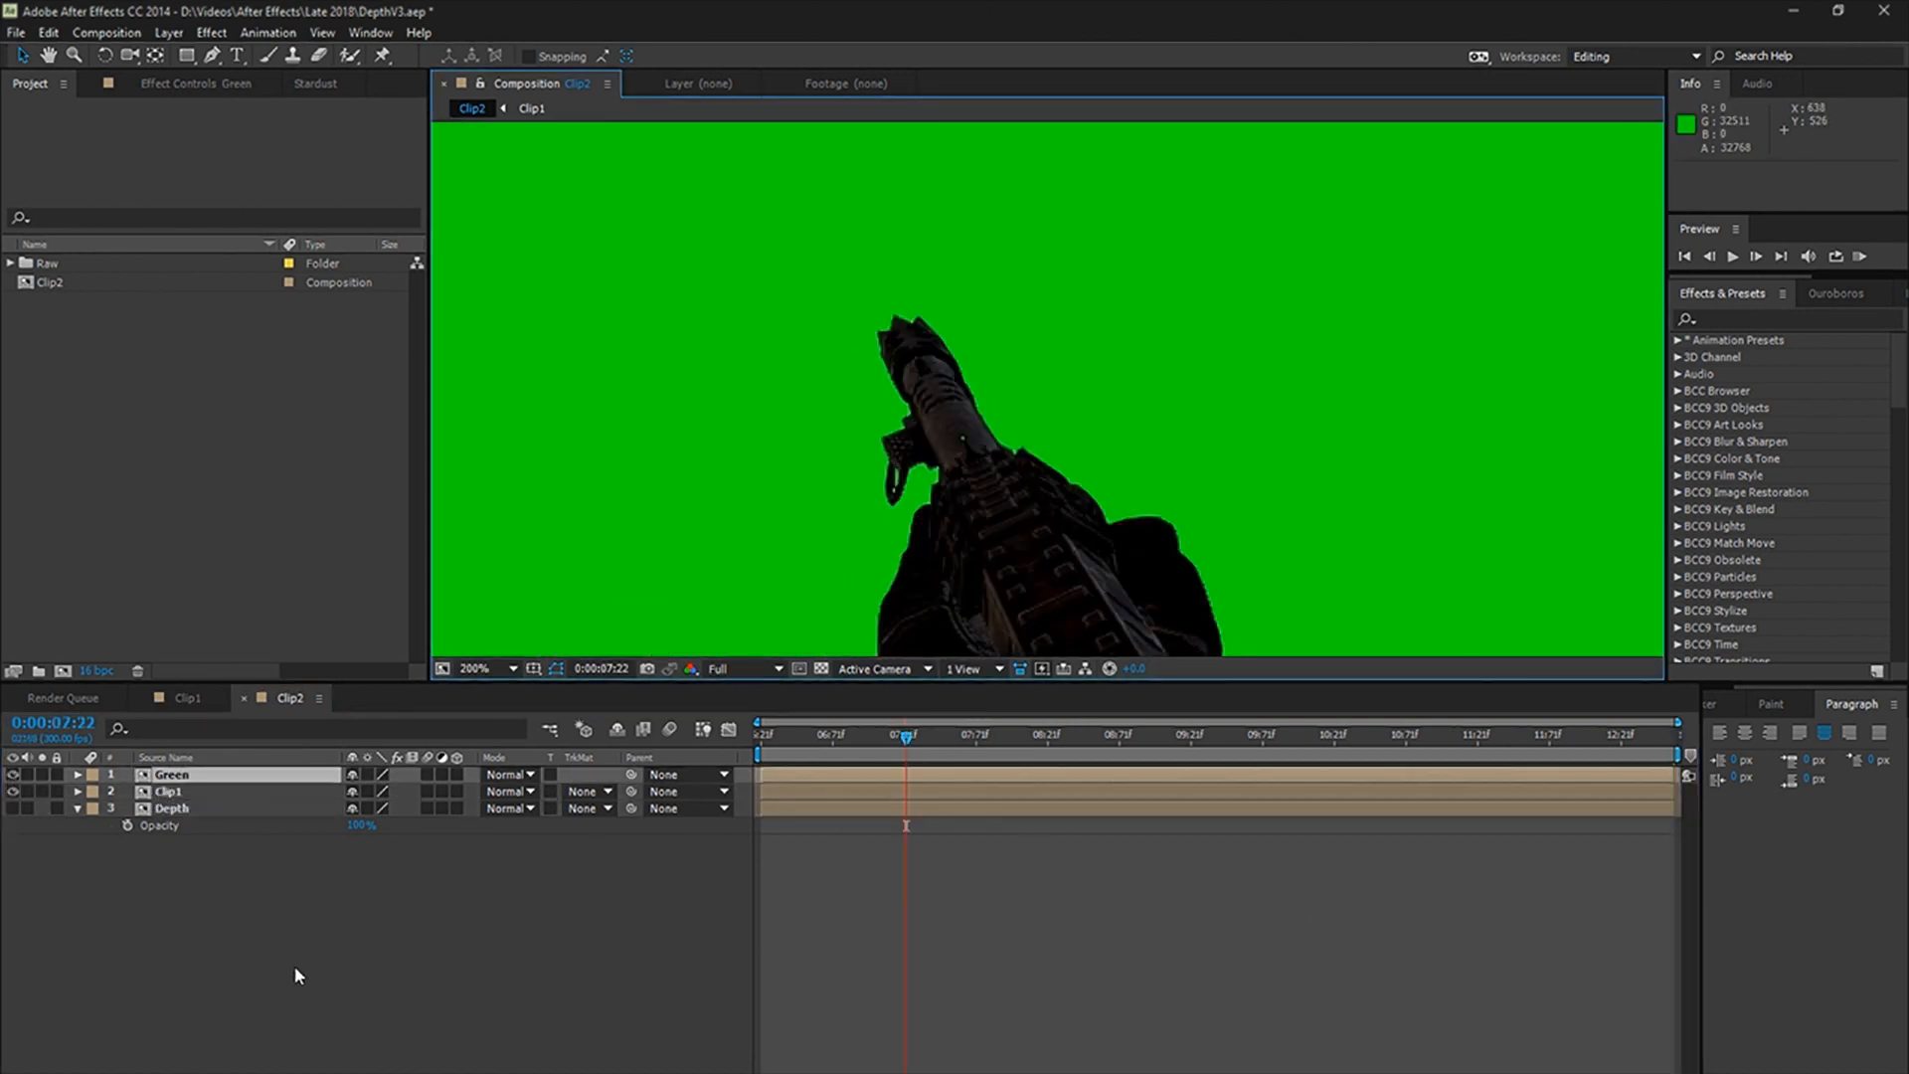
key(ctrl+space)
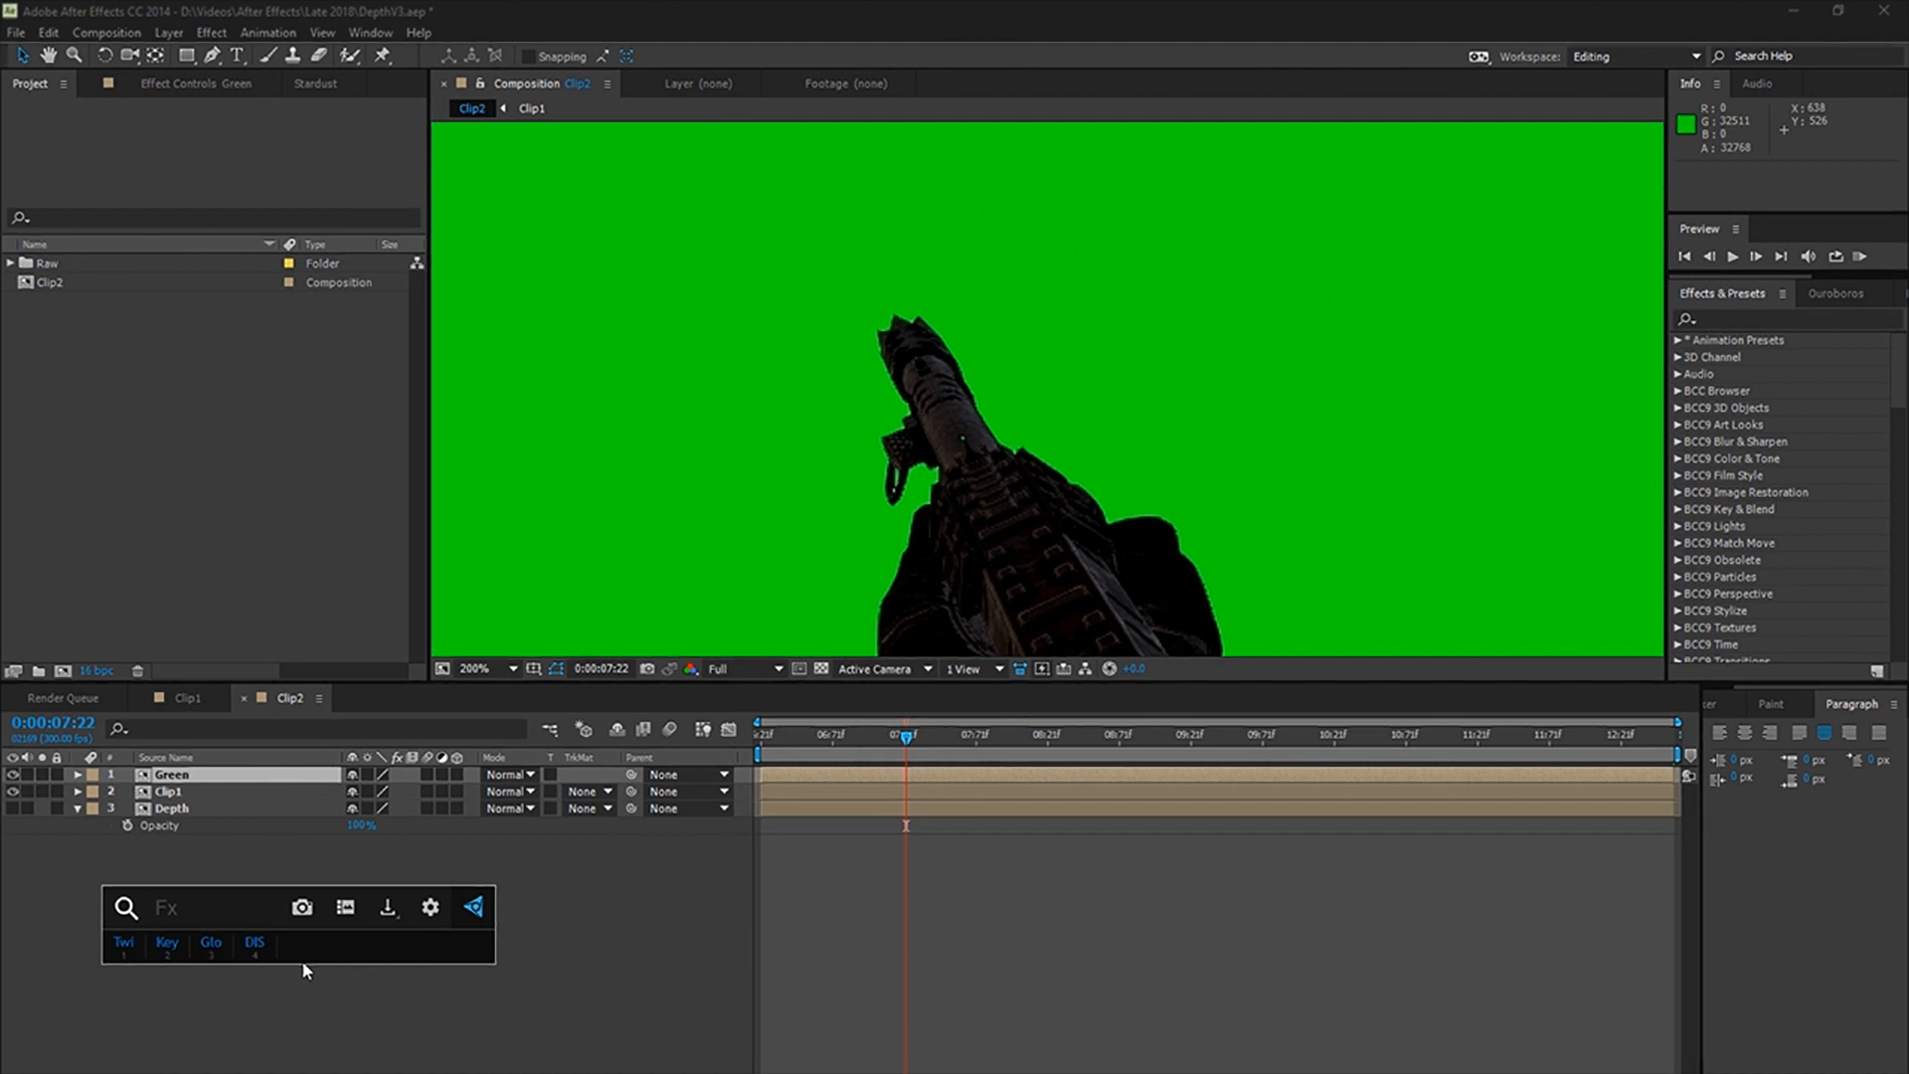
text(keylight)
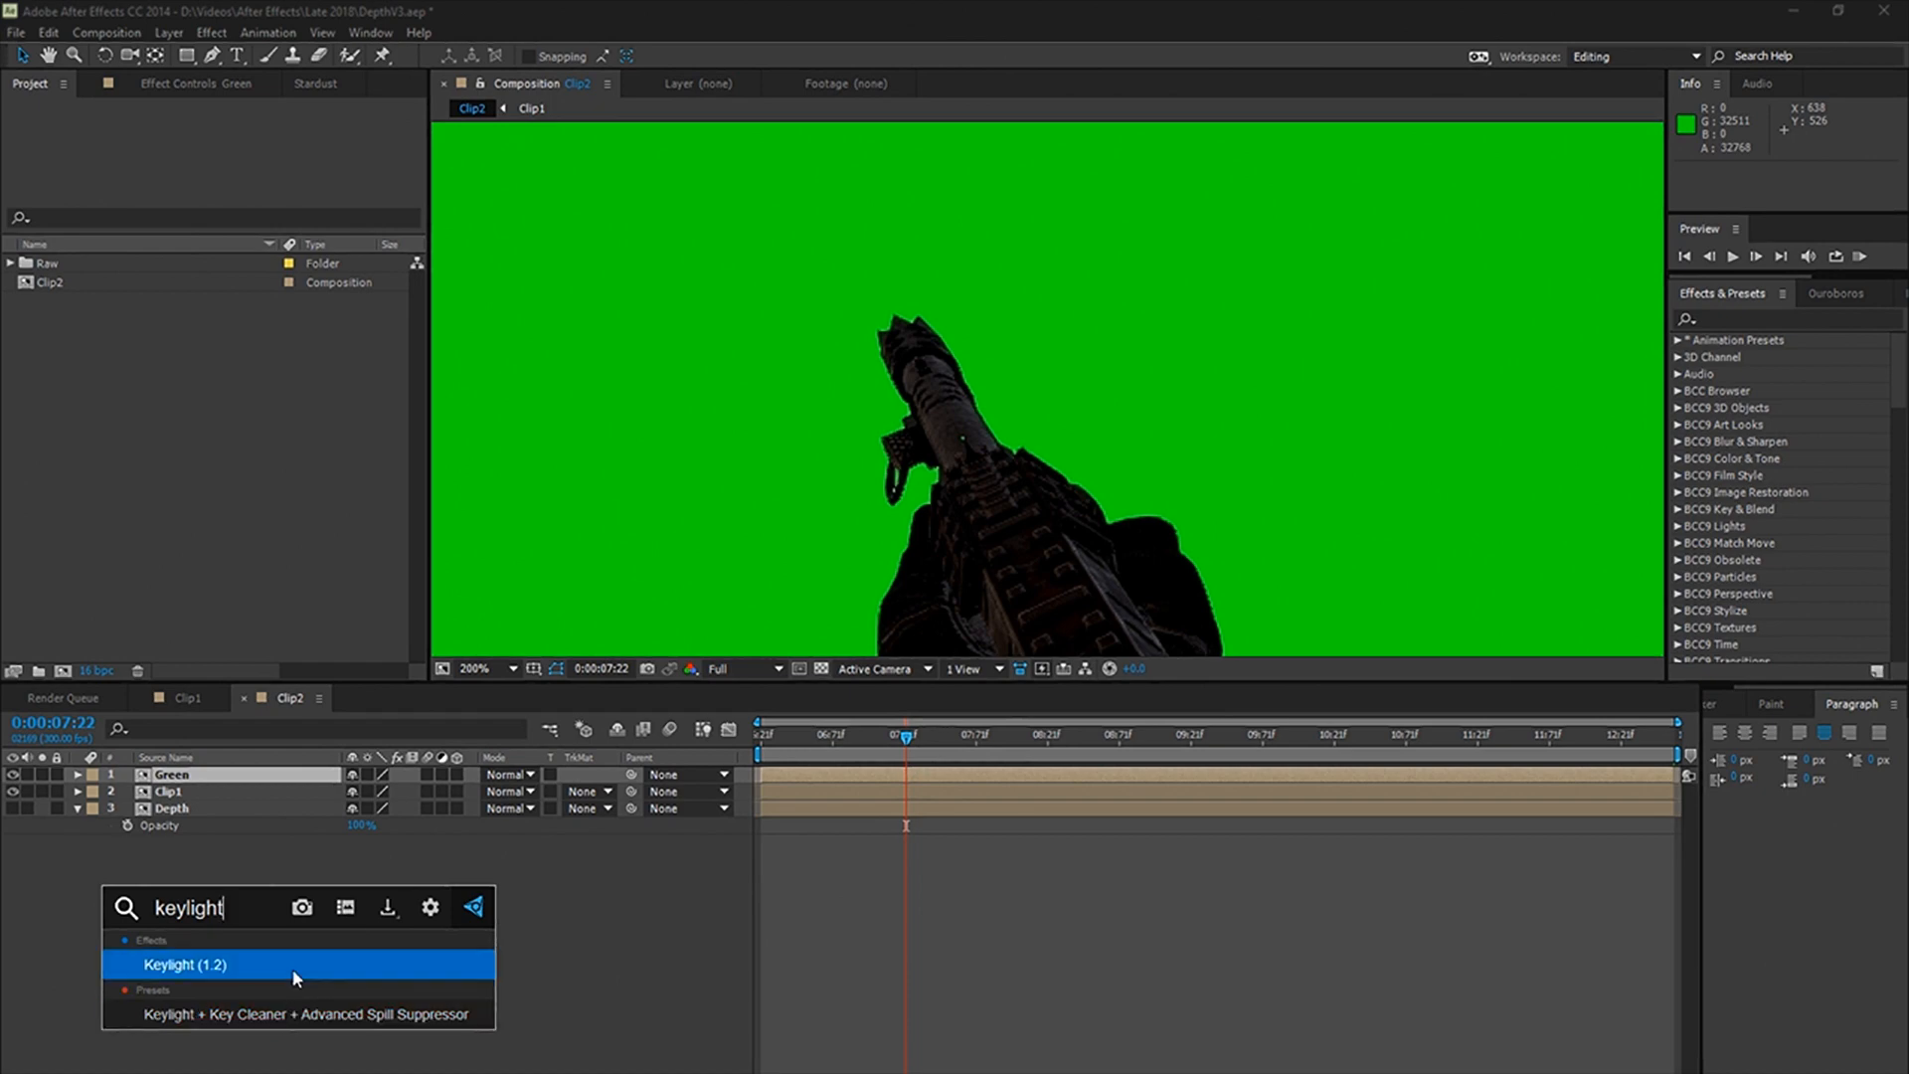
click(292, 969)
key(ctrl+space)
text(key)
key(Down)
key(Return)
key(ctrl+space)
text(spill)
key(Return)
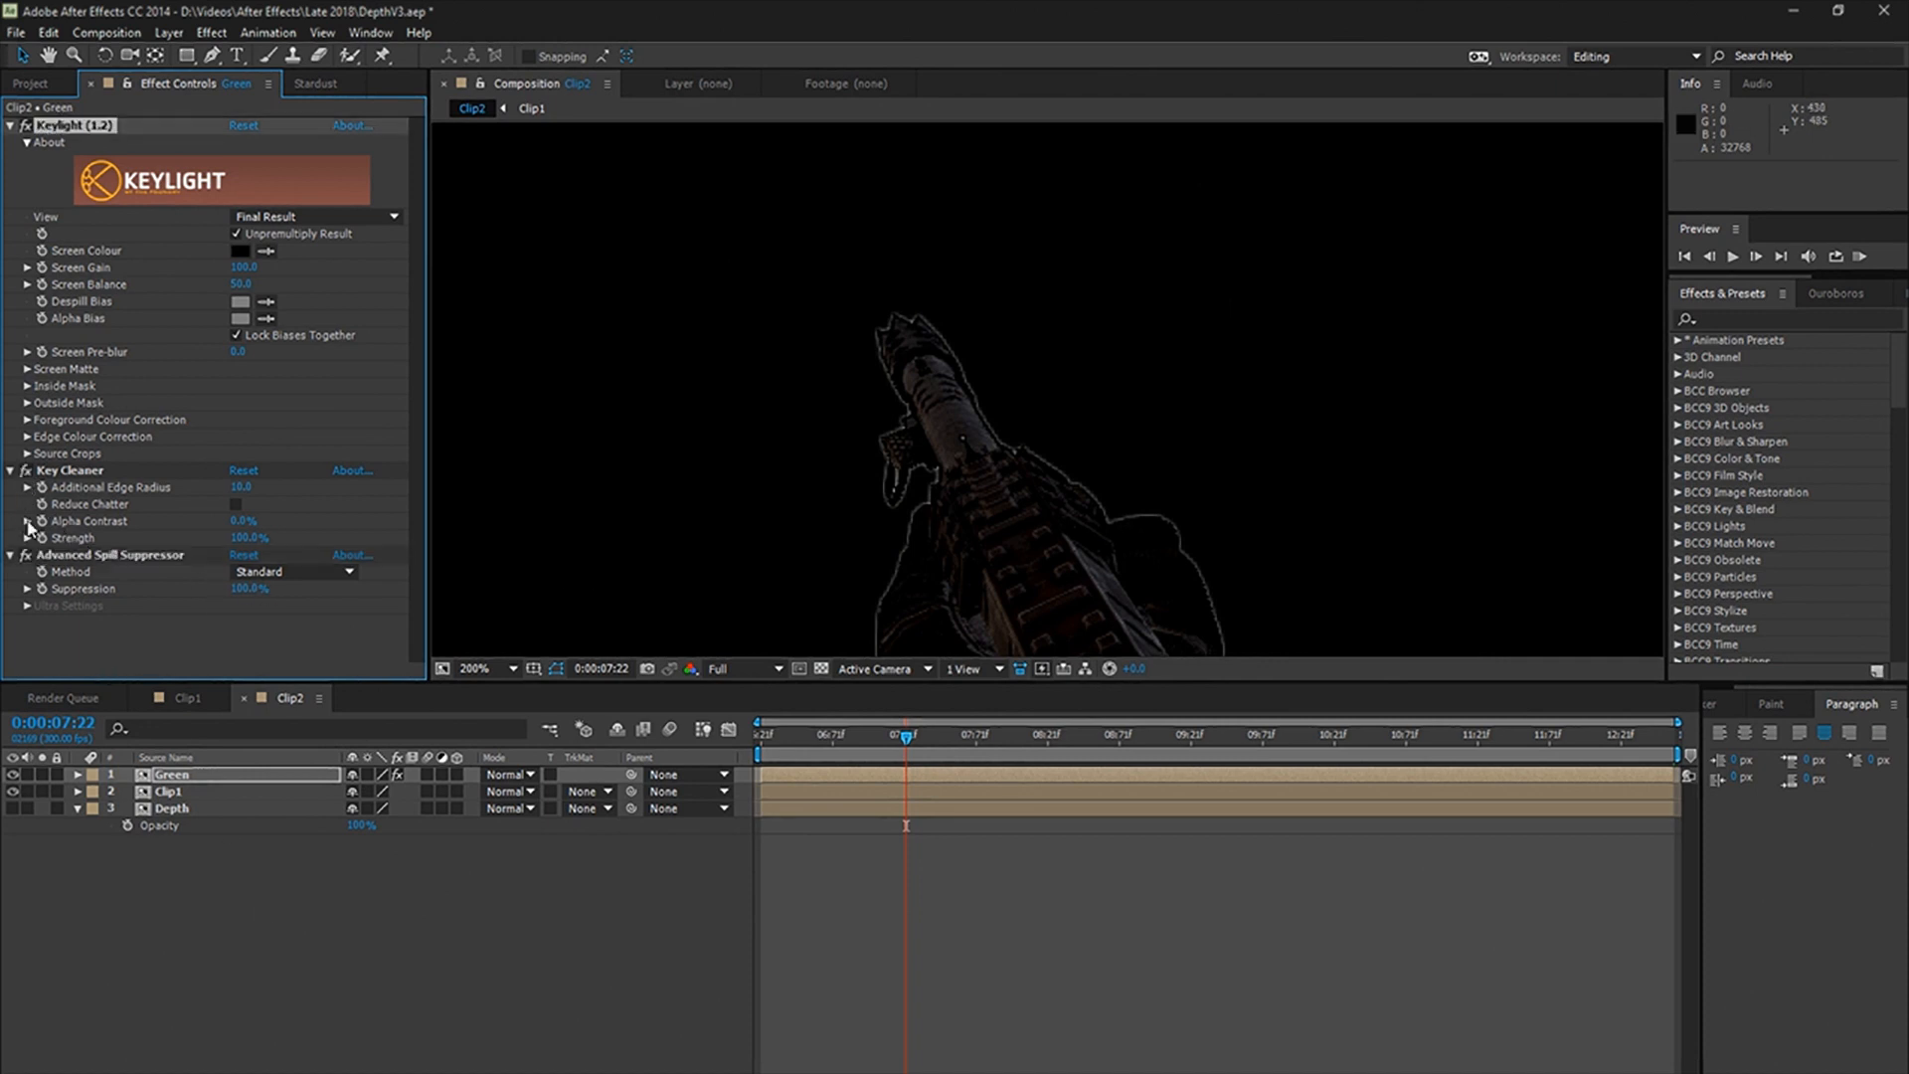
Step: Disable Key Cleaner and Advanced Spill Suppressor, and sample the green background as Keylight's Screen Colour
click(24, 471)
click(25, 555)
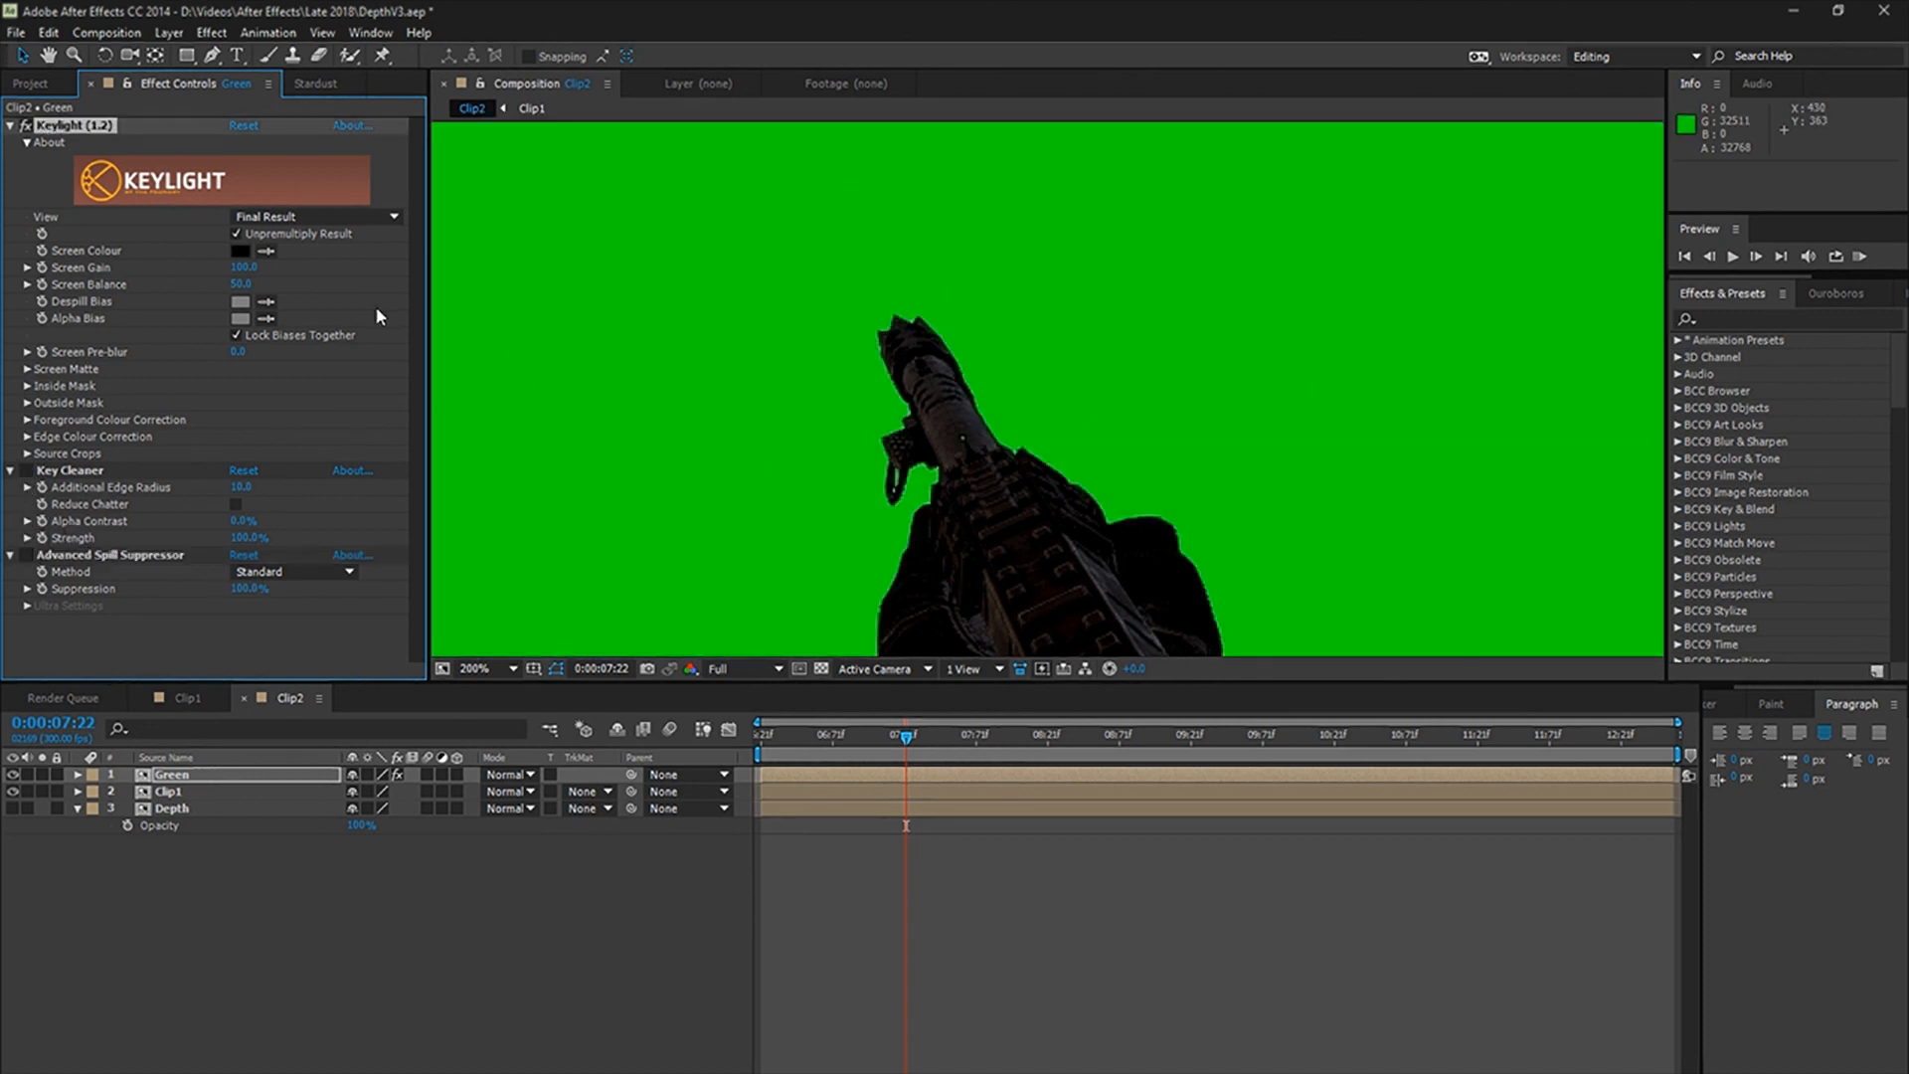
click(263, 250)
click(803, 348)
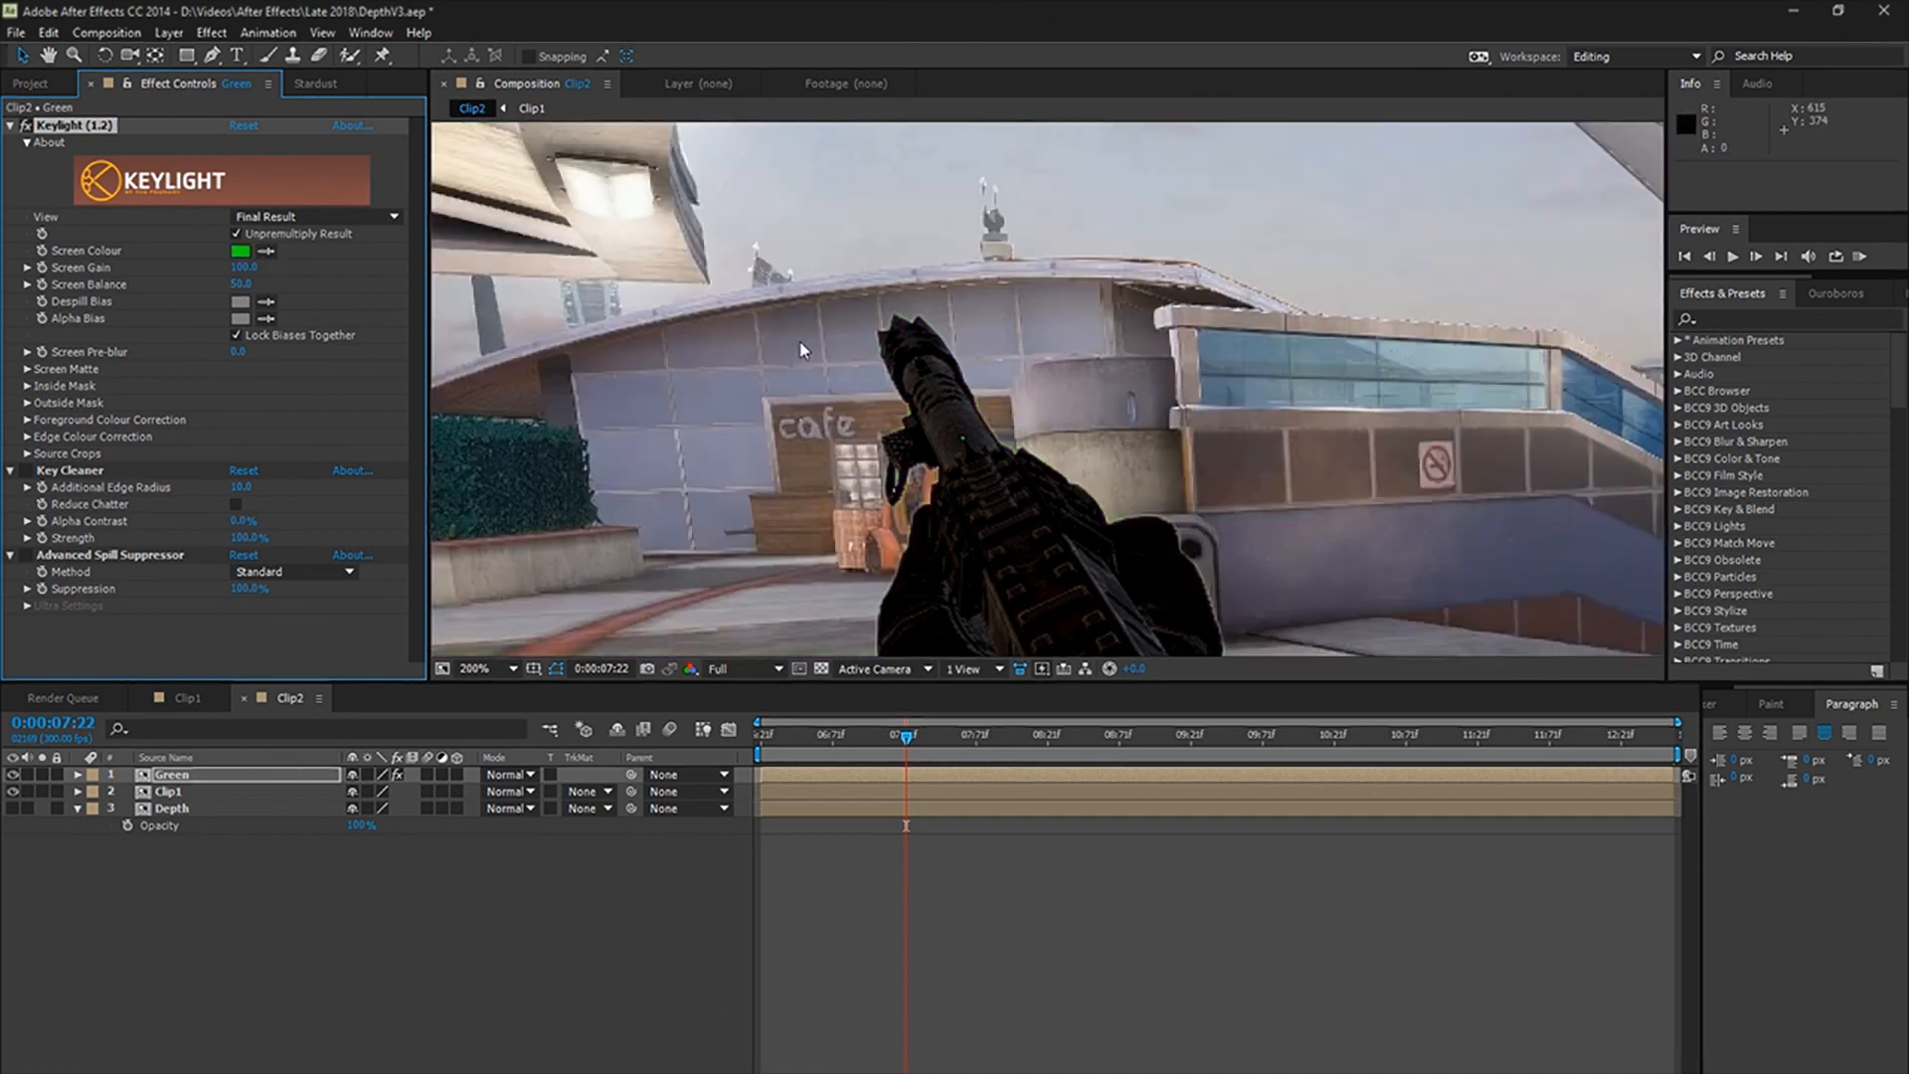
Step: Solo the Green layer and set Keylight's Screen Matte to Clip Black 46 and Clip White 76
click(42, 774)
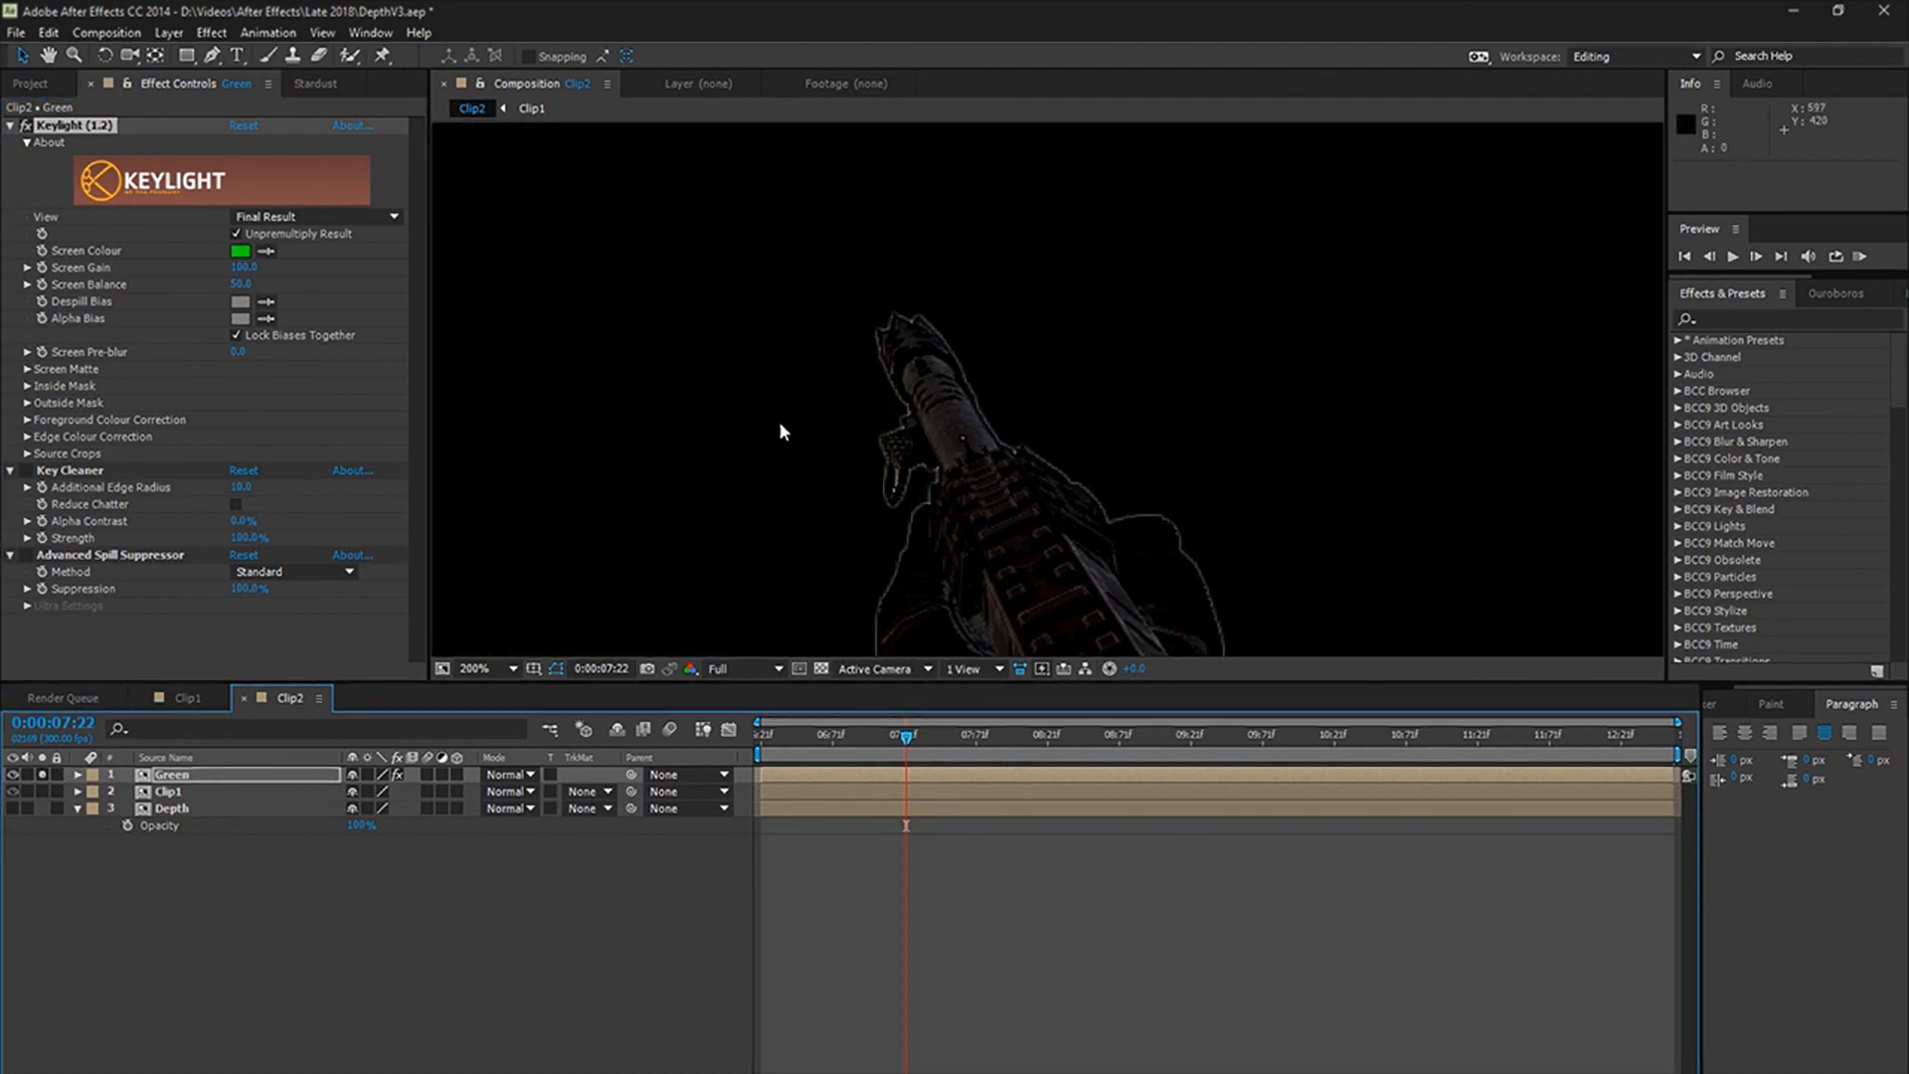
click(30, 372)
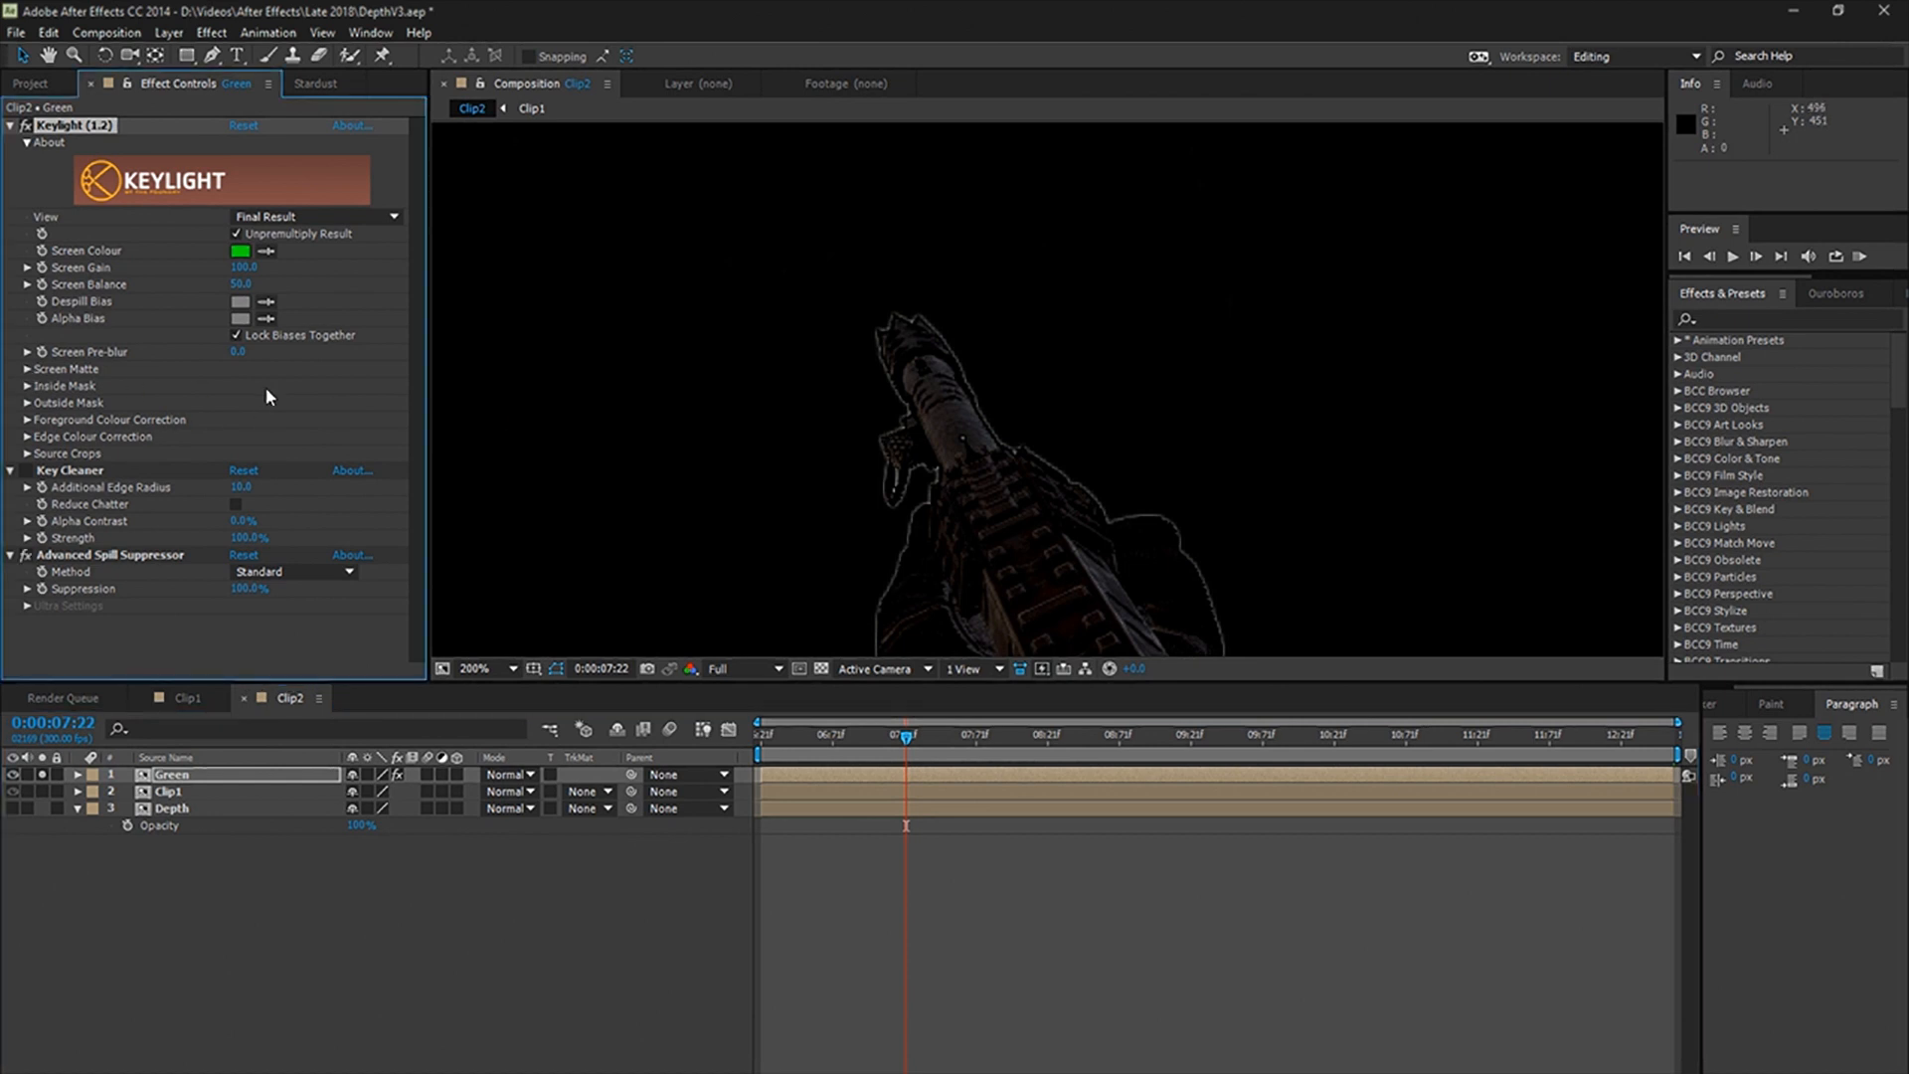
click(28, 368)
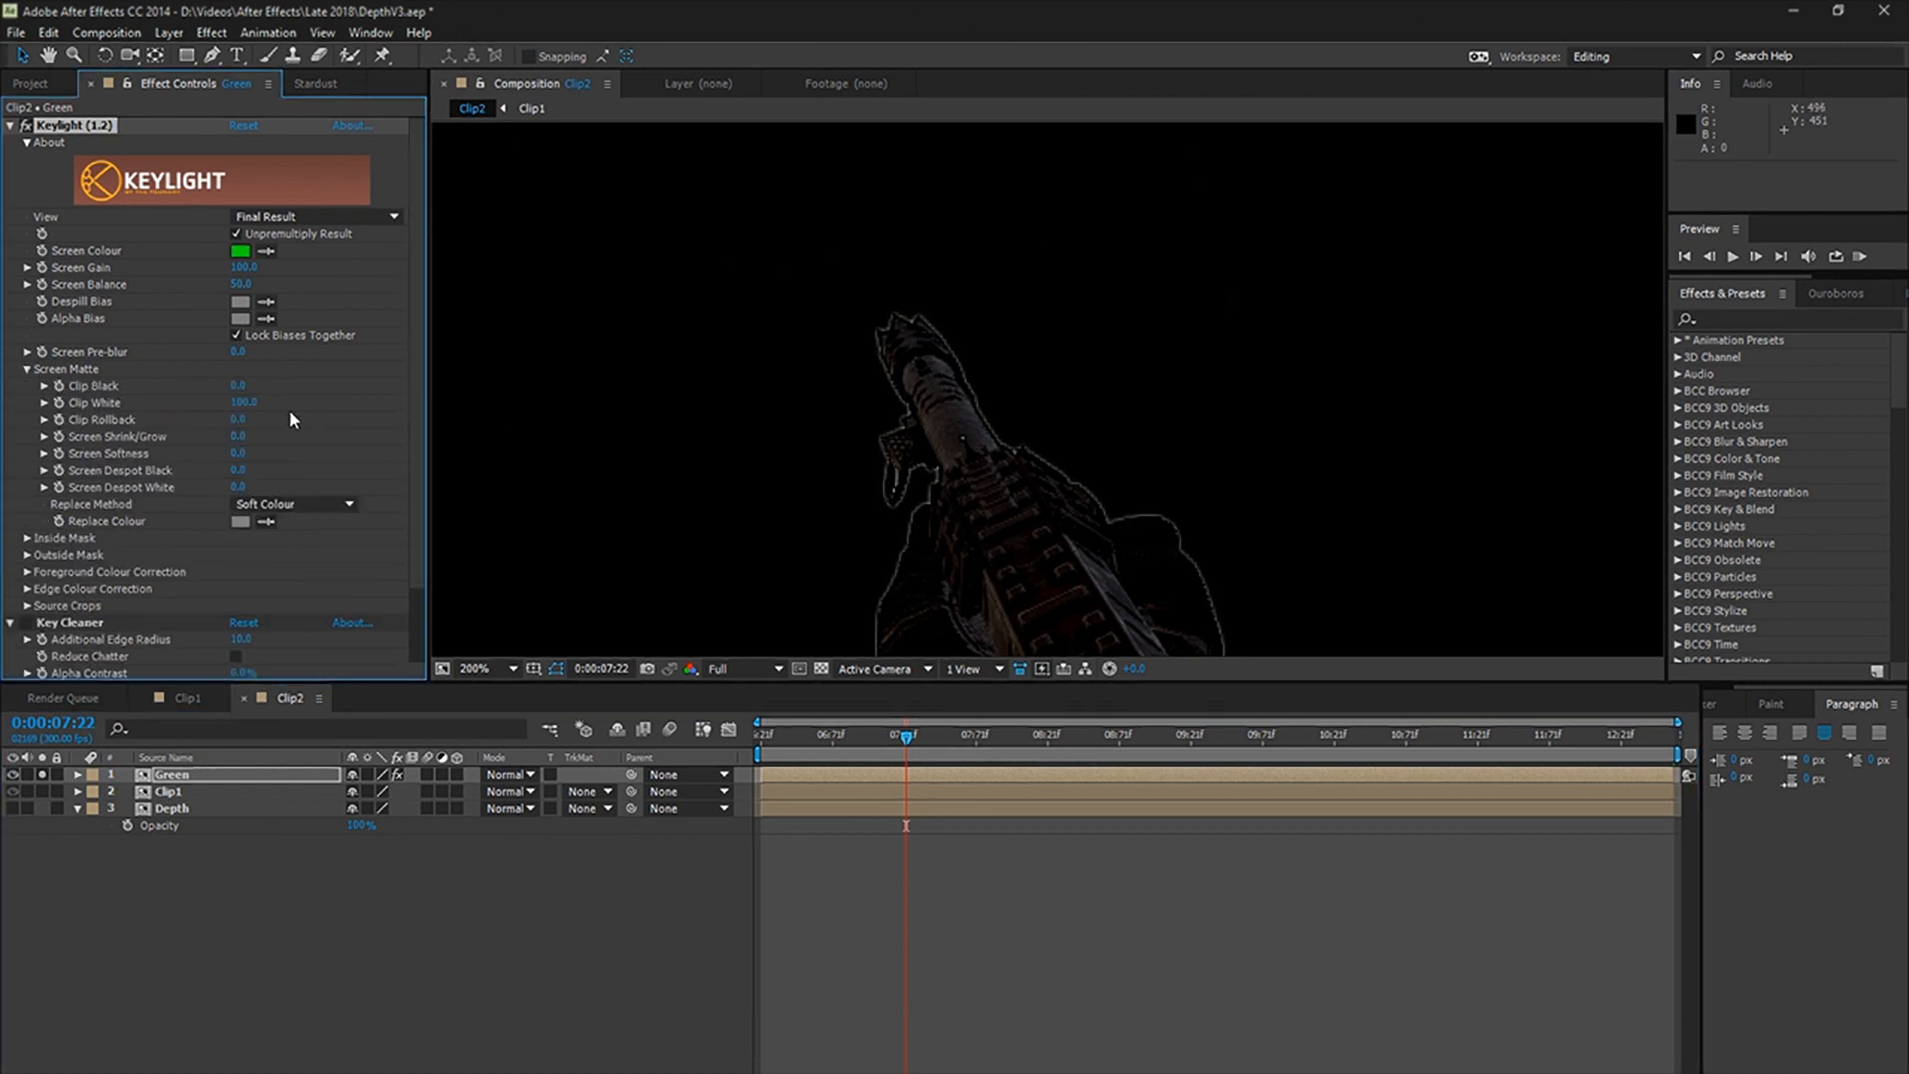
mouse_move(250, 411)
mouse_down()
mouse_move(203, 418)
mouse_move(239, 419)
mouse_move(271, 386)
mouse_up()
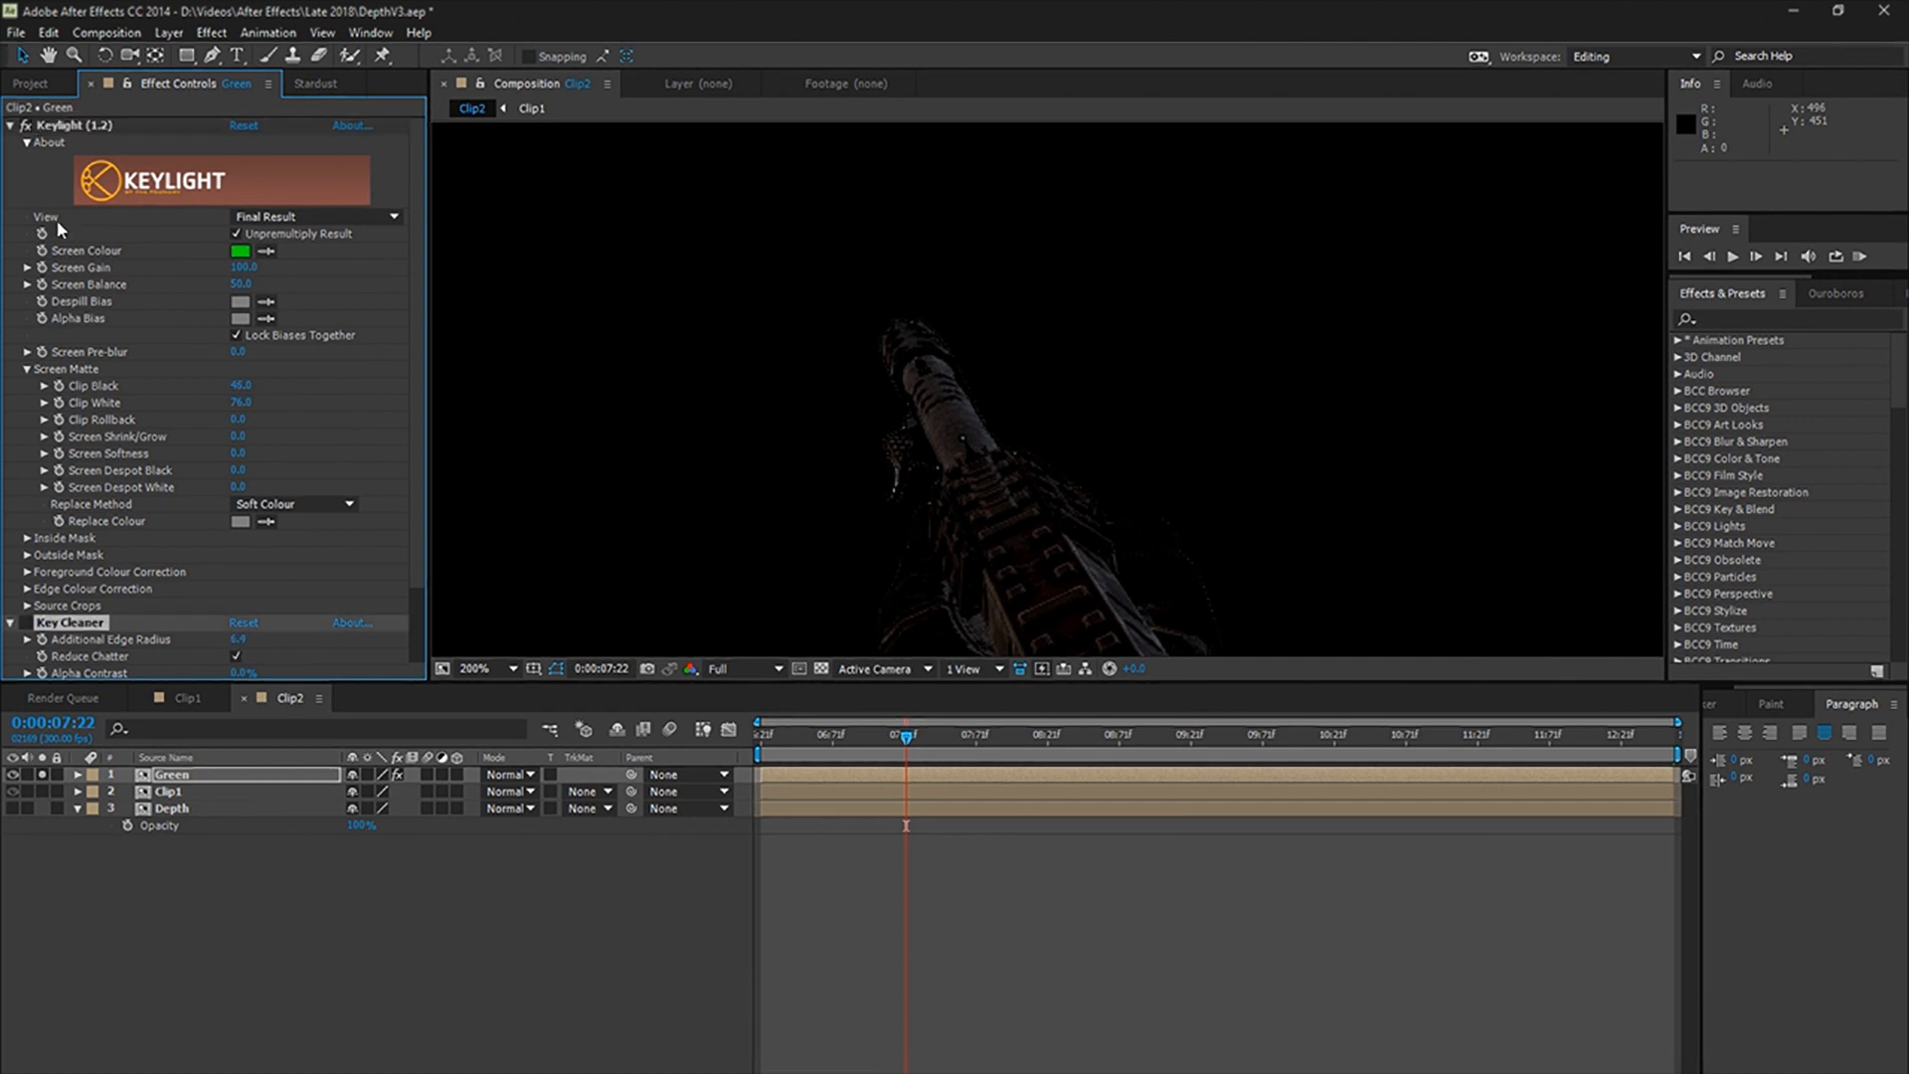
Step: Set Keylight's view to Intermediate Result, inspect the keyed gun and hands, and toggle the Advanced Spill Suppressor effect
click(319, 217)
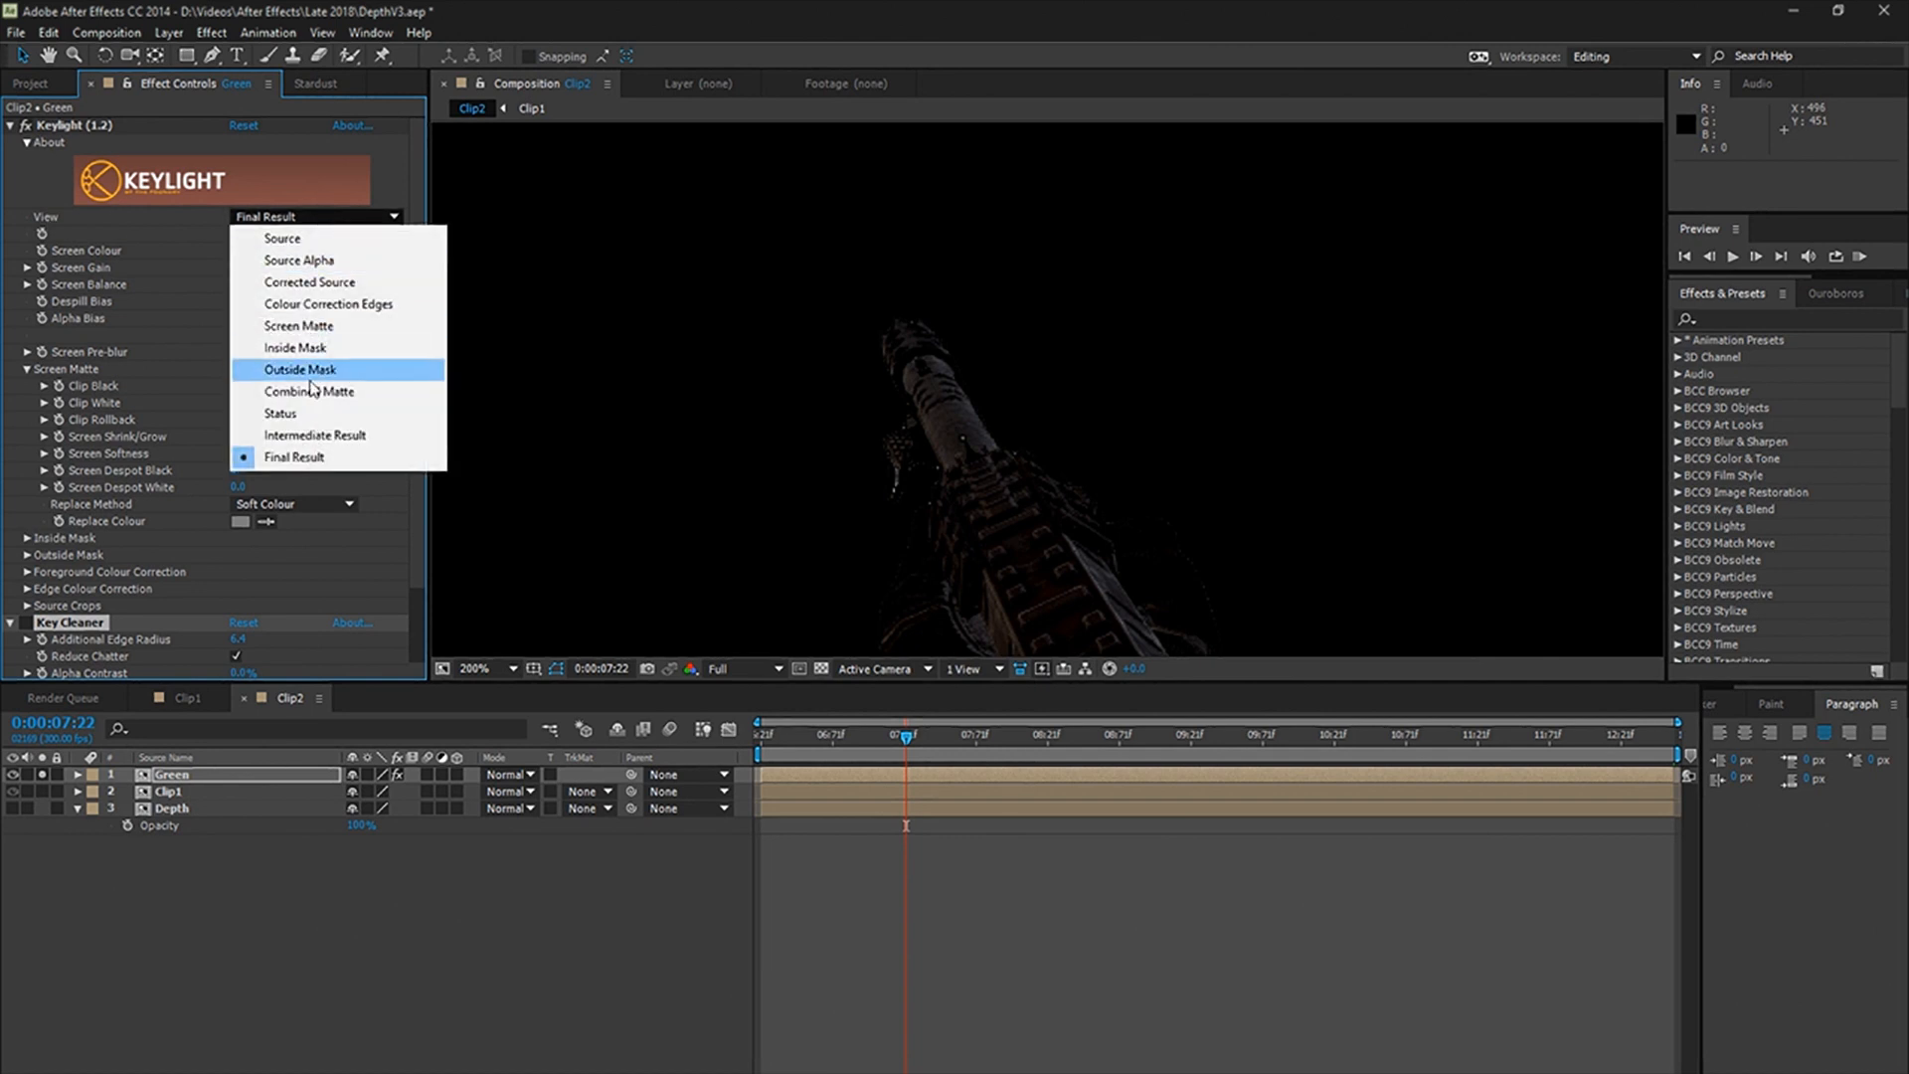
click(308, 435)
scroll(934, 582, down, 1)
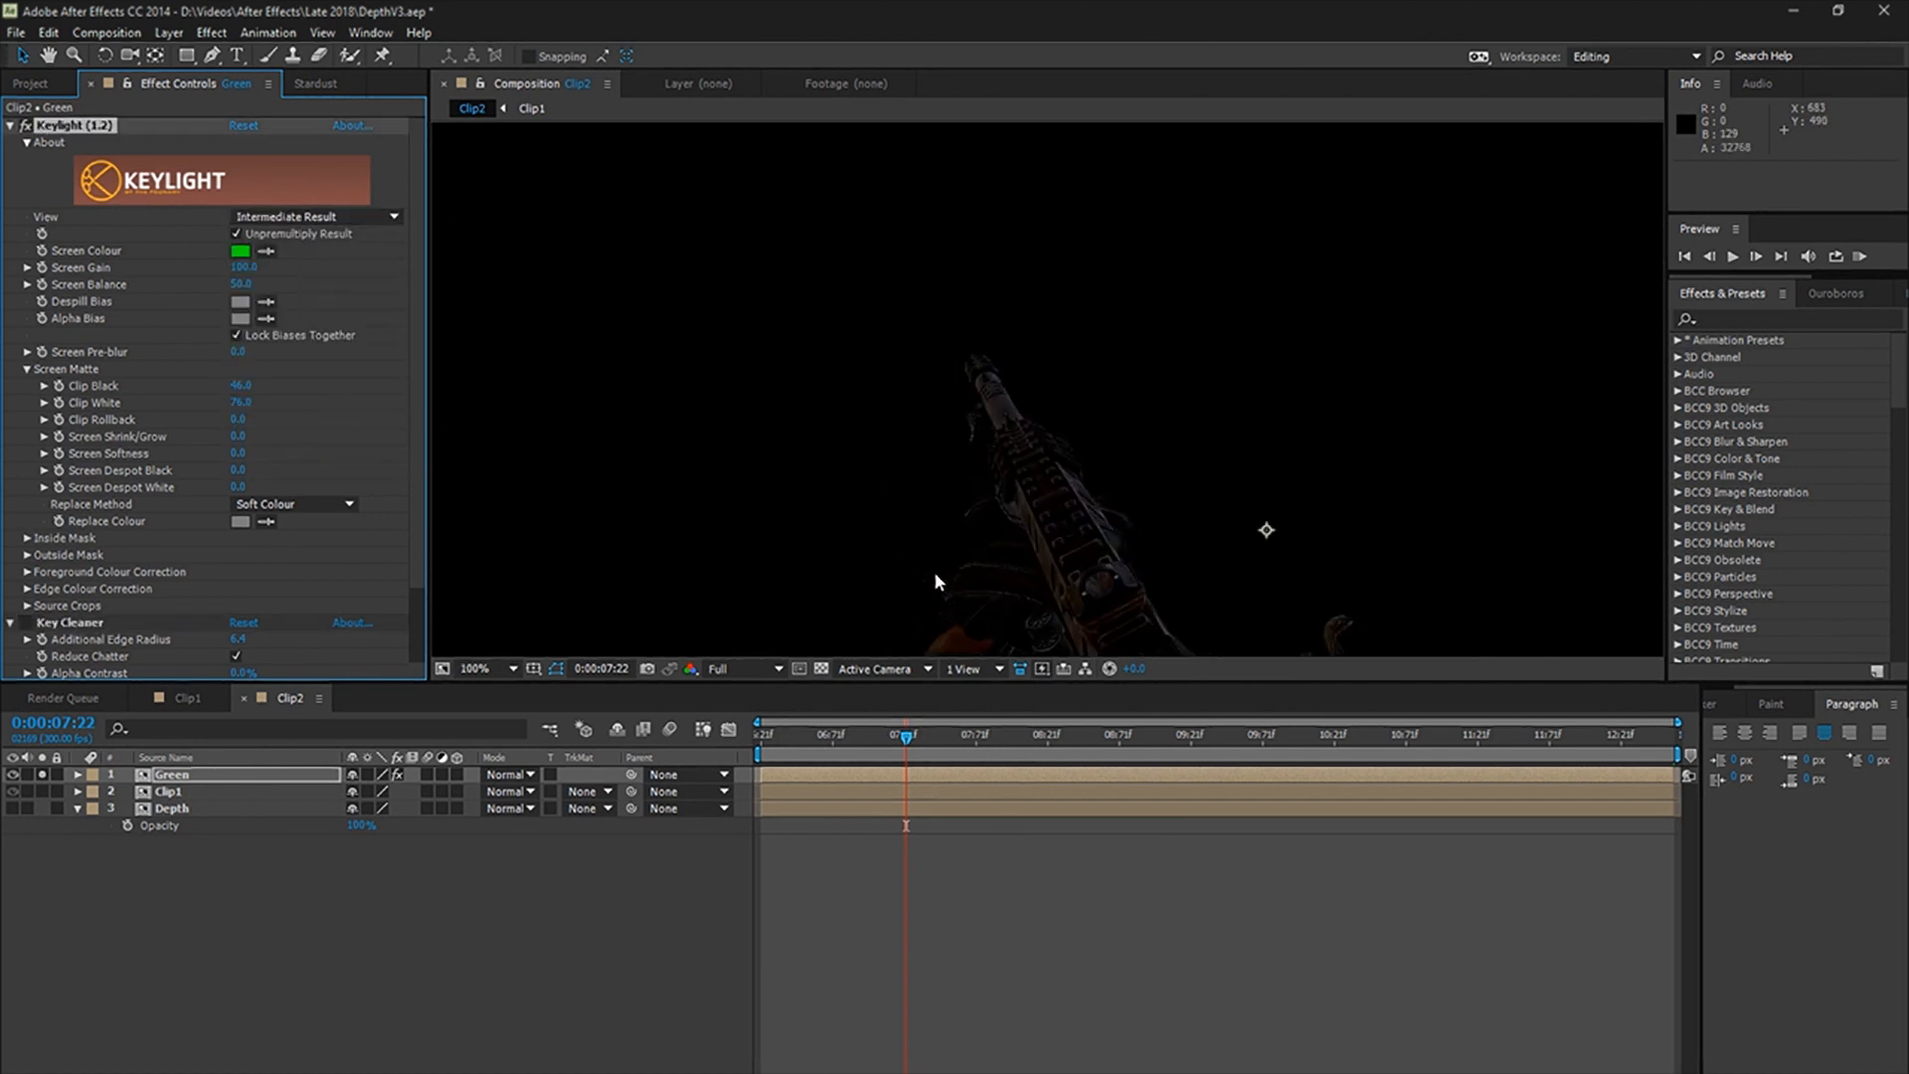
scroll(930, 574, down, 1)
key(space)
drag(939, 544, 906, 434)
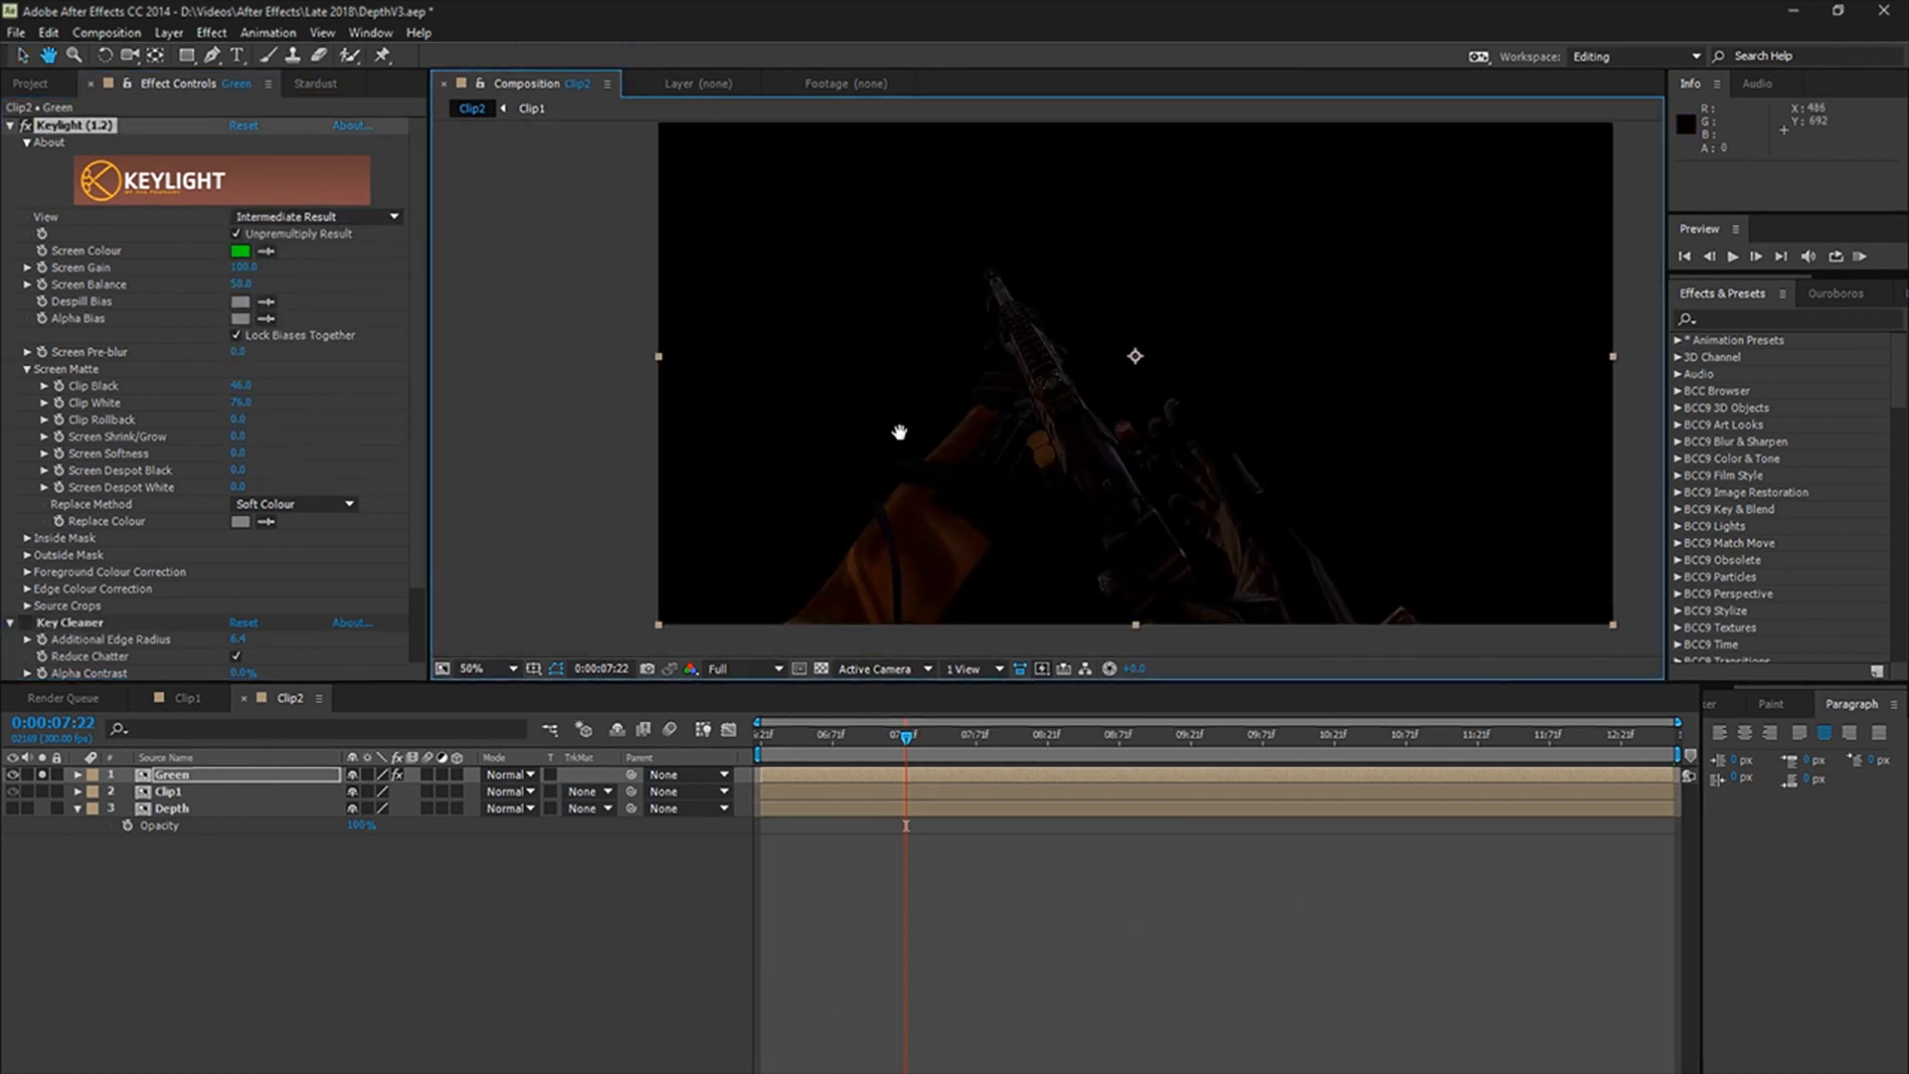
scroll(927, 485, up, 1)
scroll(115, 624, down, 2)
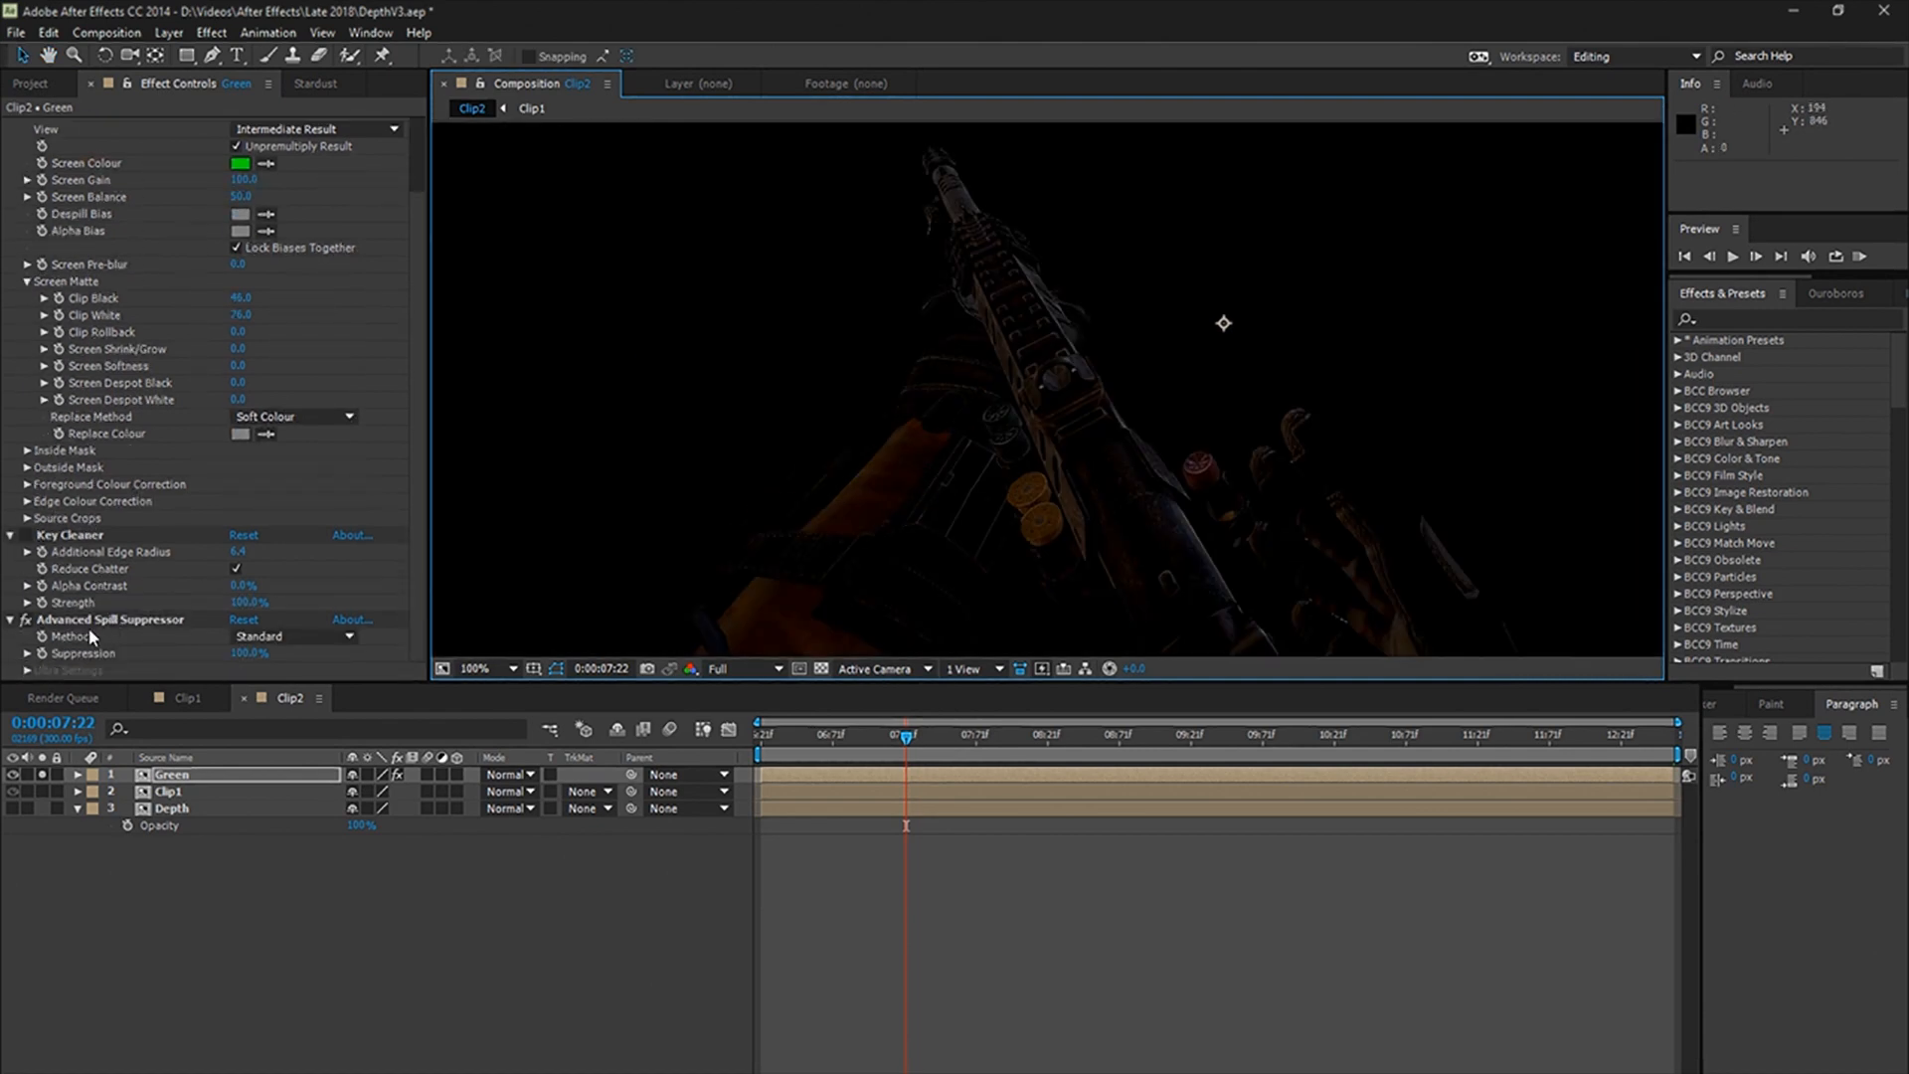
click(25, 619)
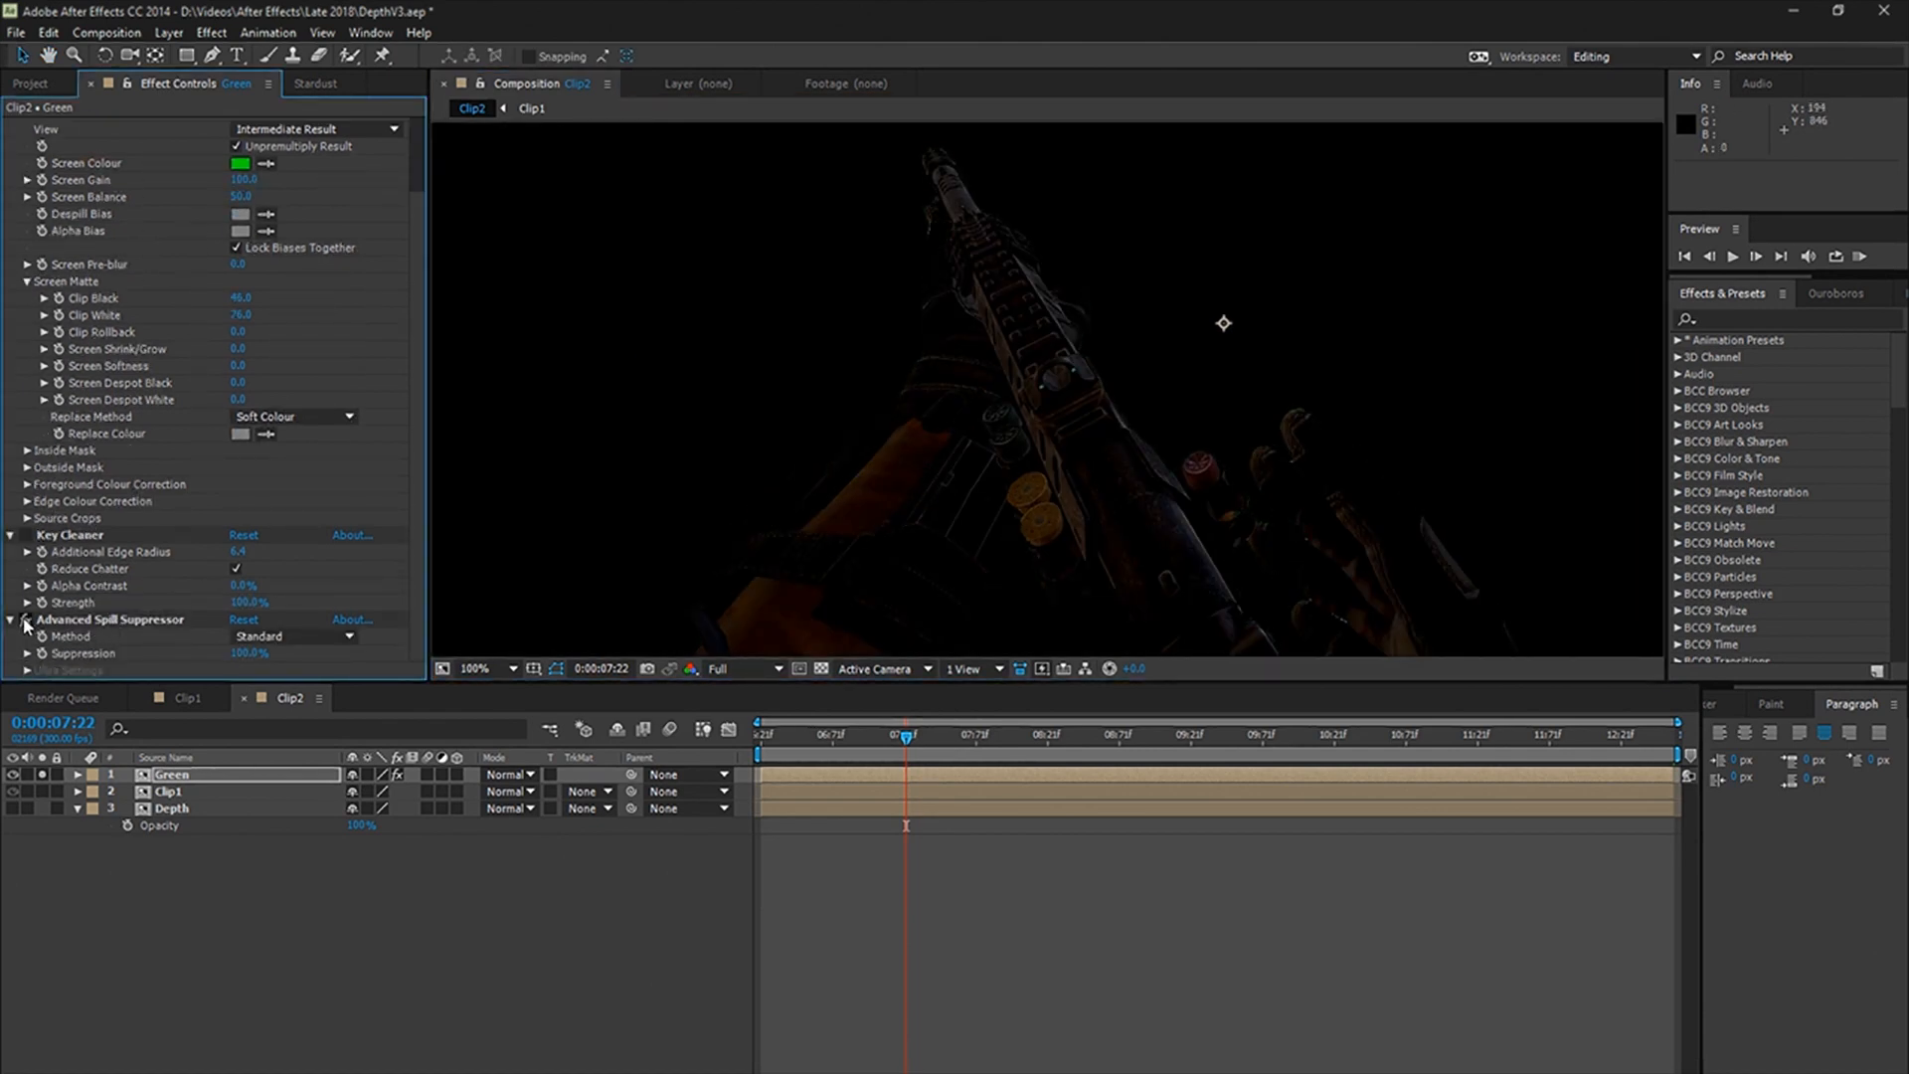